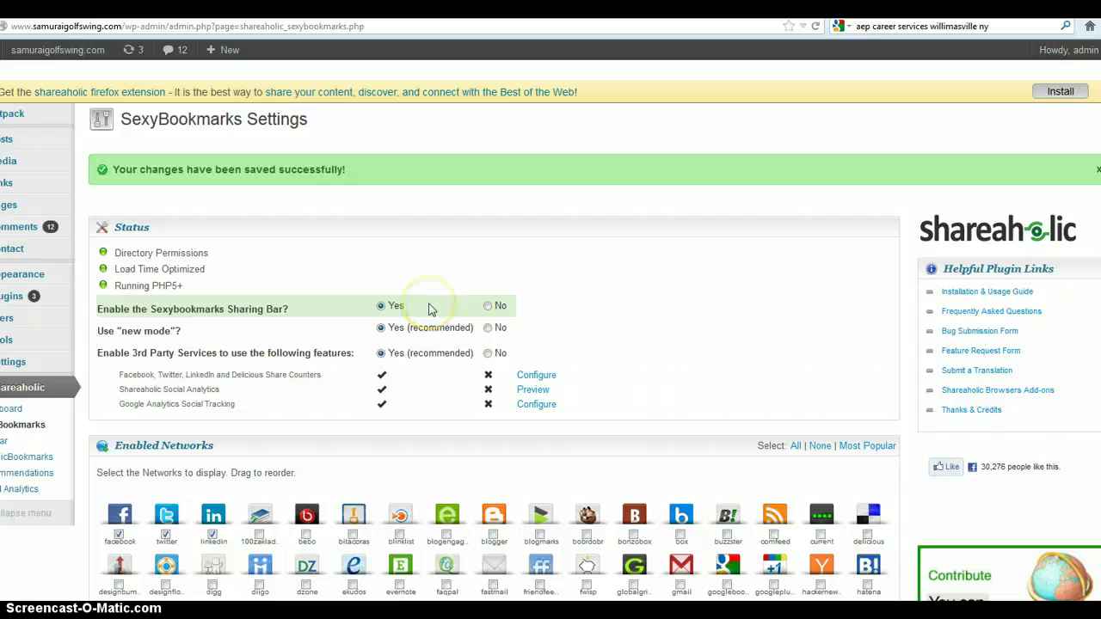
Review the SexyBookmarks additional-button settings and the share buttons above and below the video on the Shift Your Weight post.
scroll(425, 310, "down", 10)
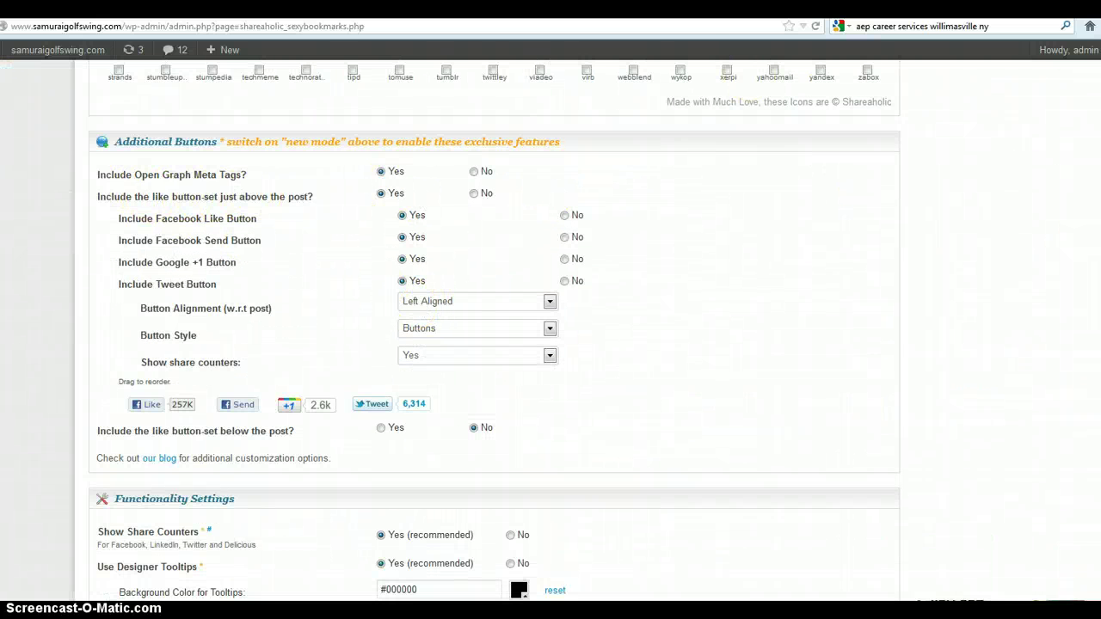
key("ctrl+Tab")
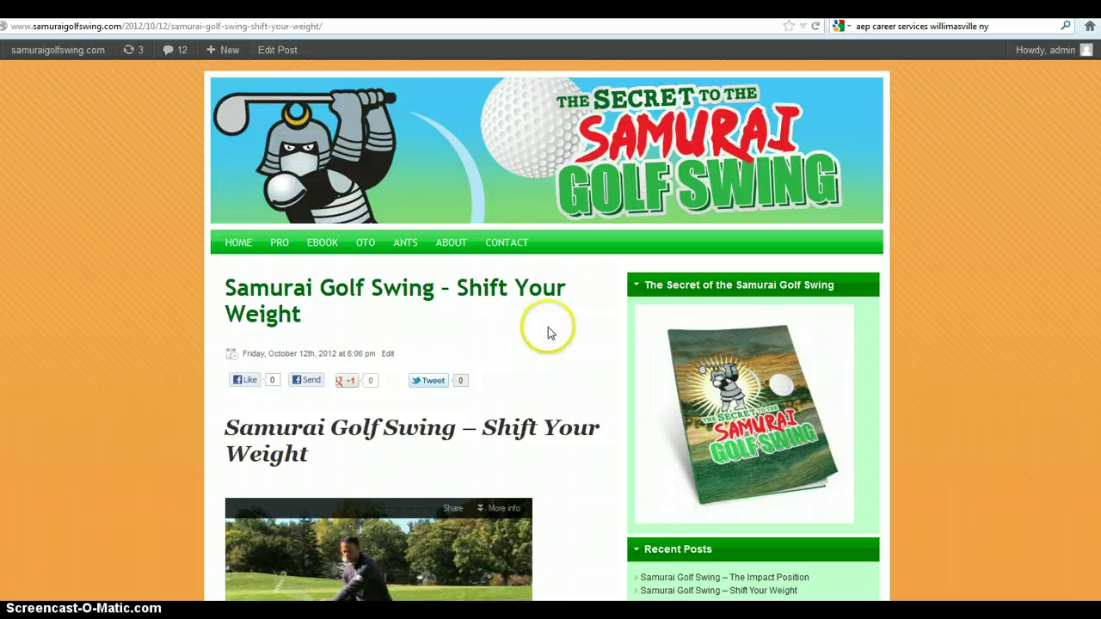
scroll(457, 365, "down", 1)
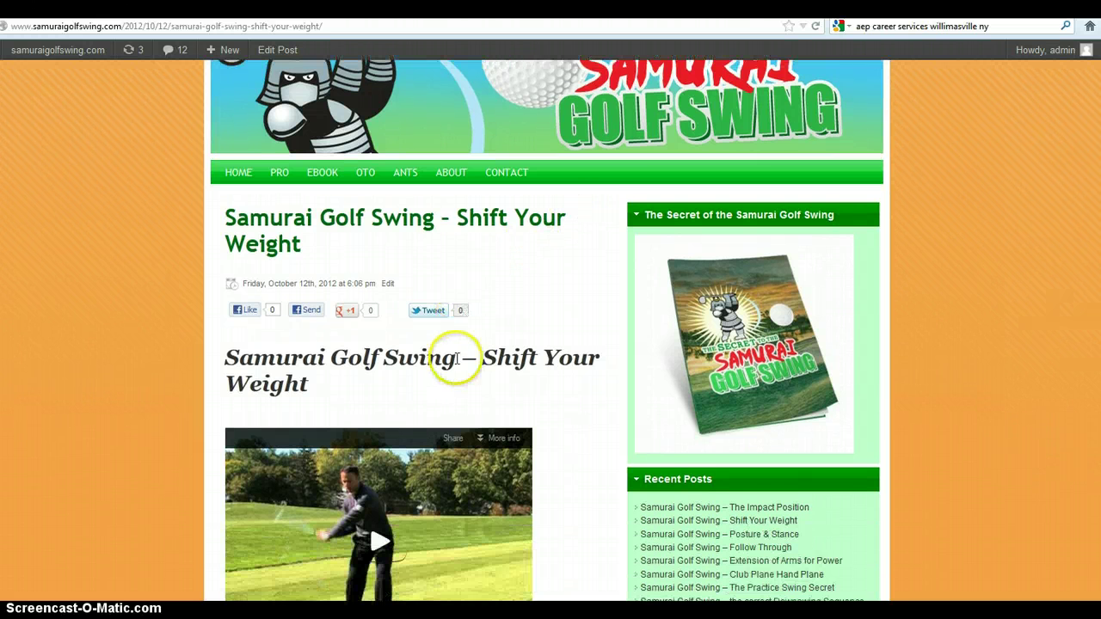
scroll(442, 300, "down", 2)
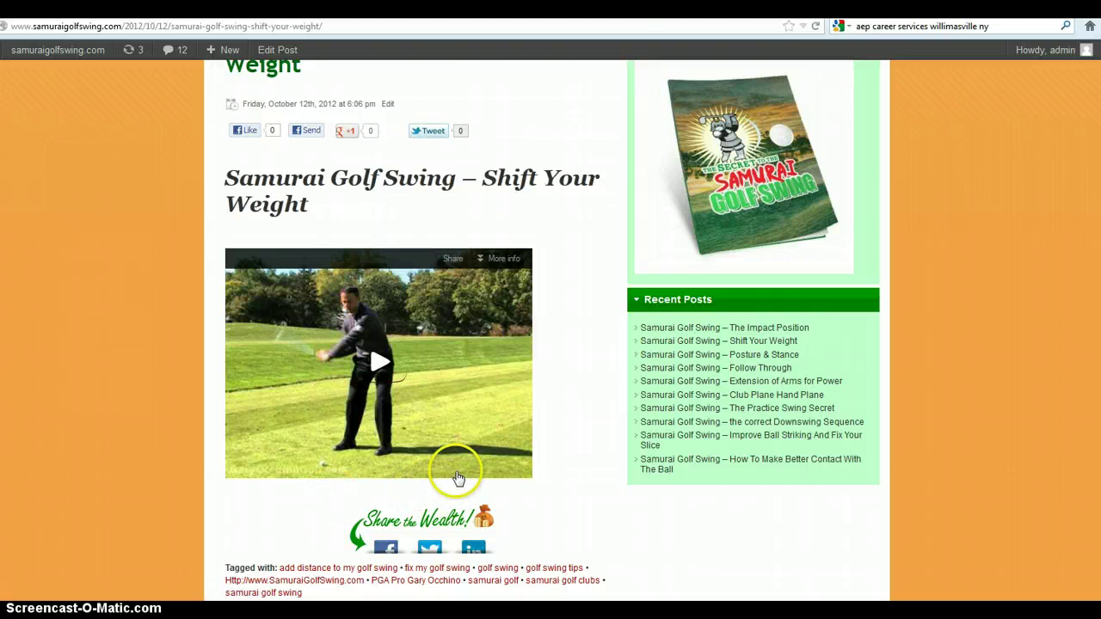
scroll(452, 474, "down", 2)
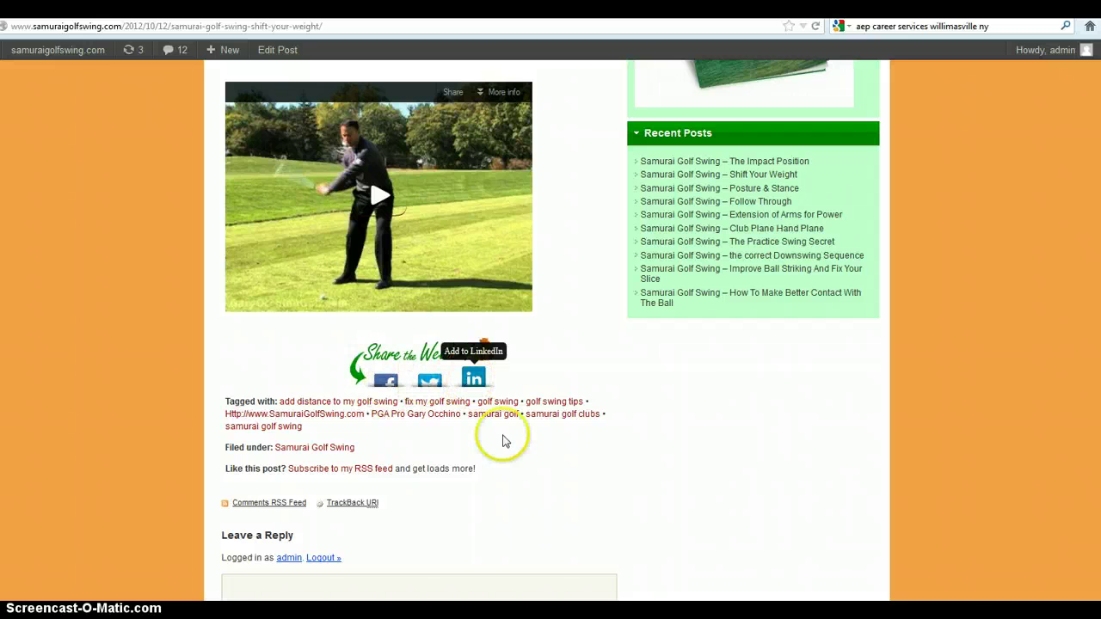
scroll(516, 444, "down", 2)
scroll(542, 440, "up", 2)
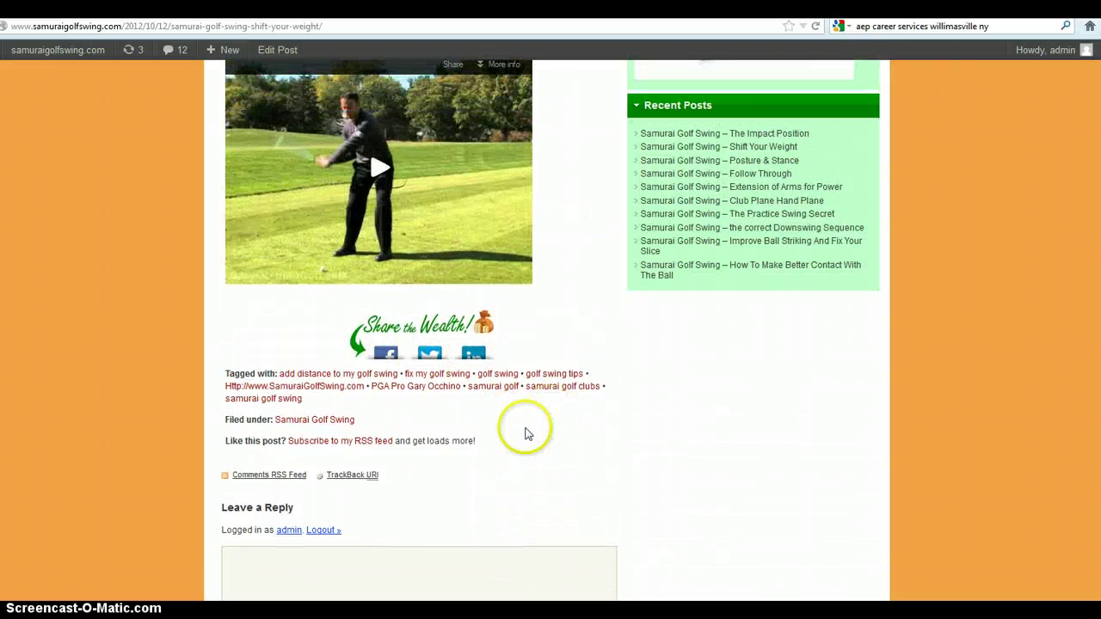
scroll(529, 435, "up", 3)
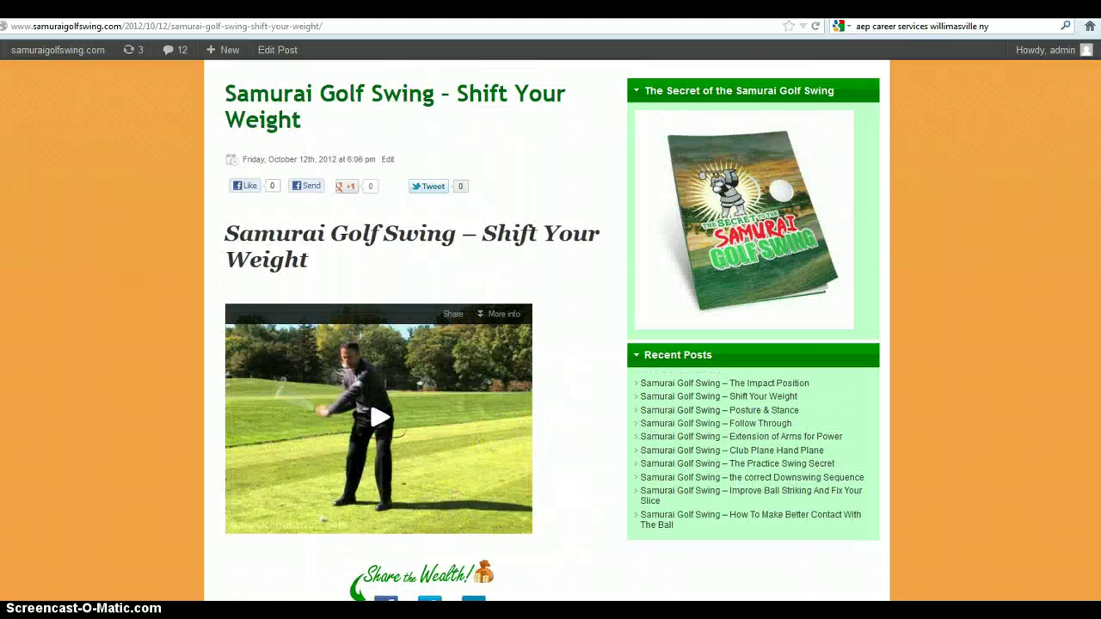
View the plugin list in the Word notes and compare it with the share icons below the golf post's video.
mouse_move(378, 600)
left_click(516, 555)
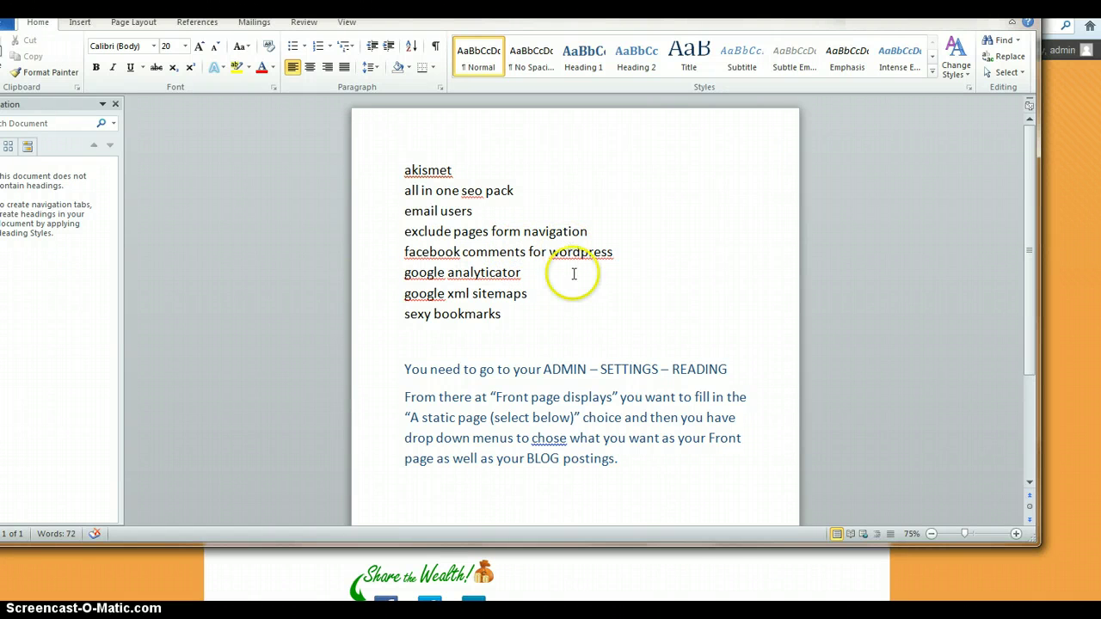
left_click(777, 575)
scroll(482, 482, "down", 3)
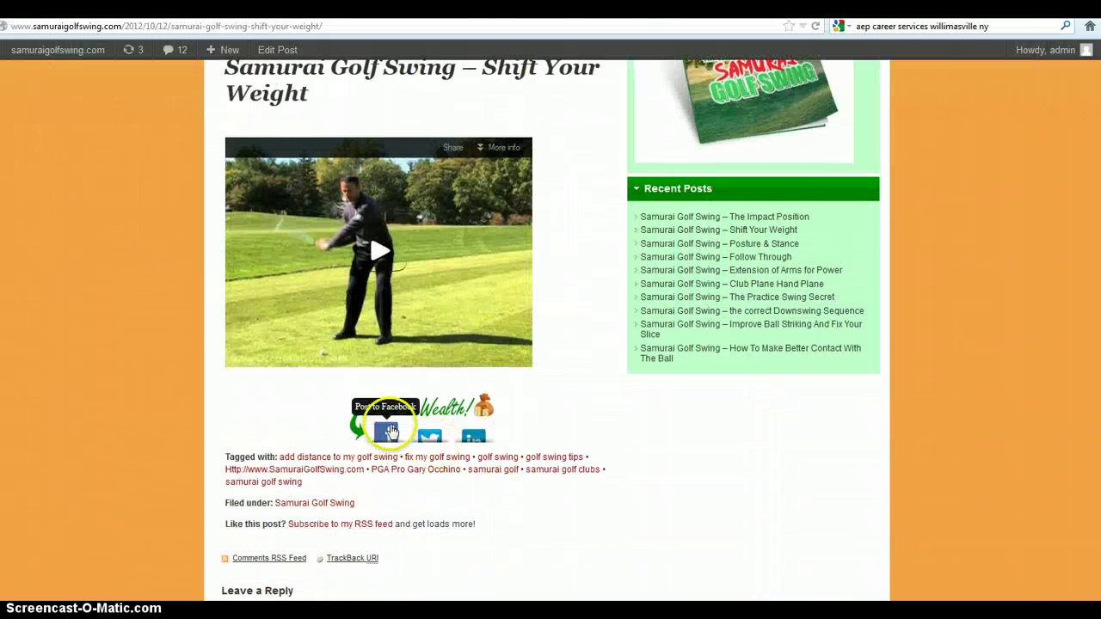
scroll(405, 422, "up", 5)
Switch to the Word notes and read the plugin list and the instructions for setting a static front page.
key("alt+Tab")
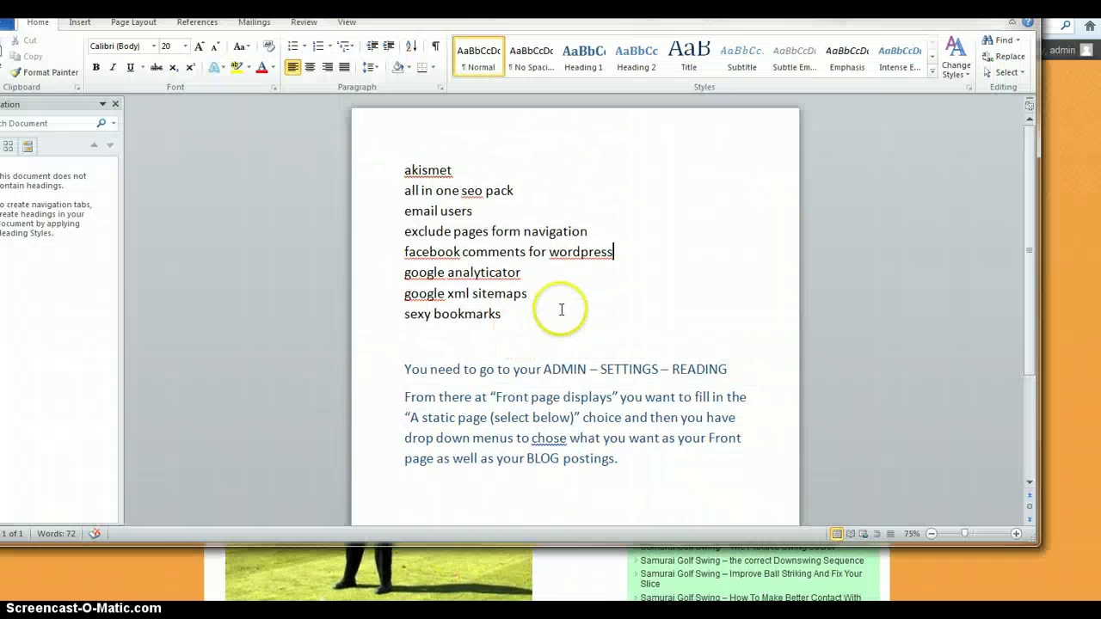
left_click(521, 272)
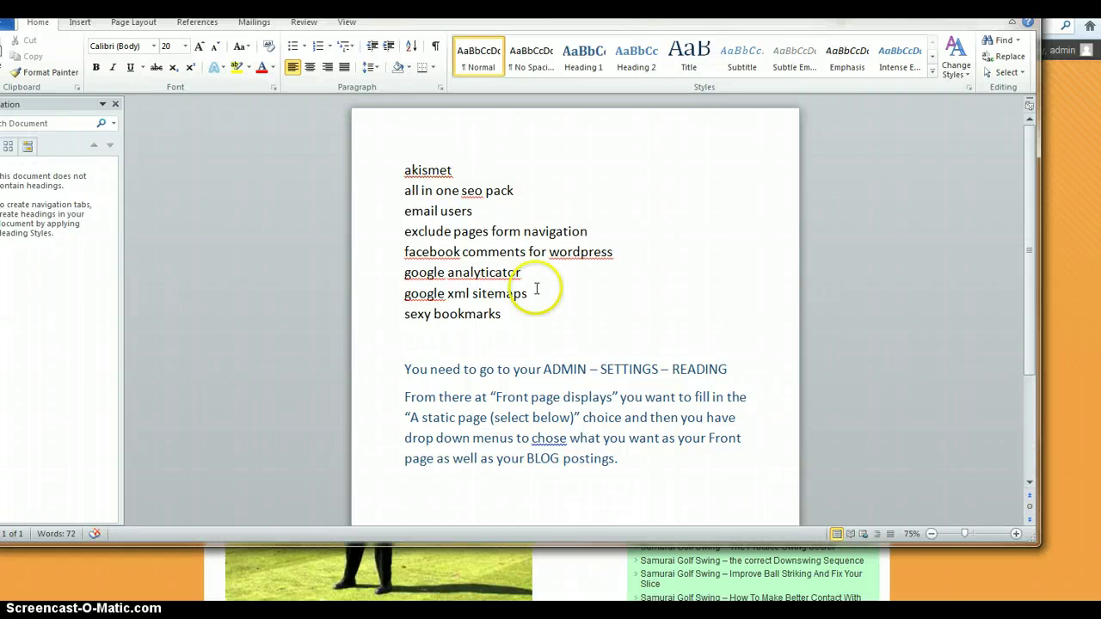
scroll(567, 344, "down", 2)
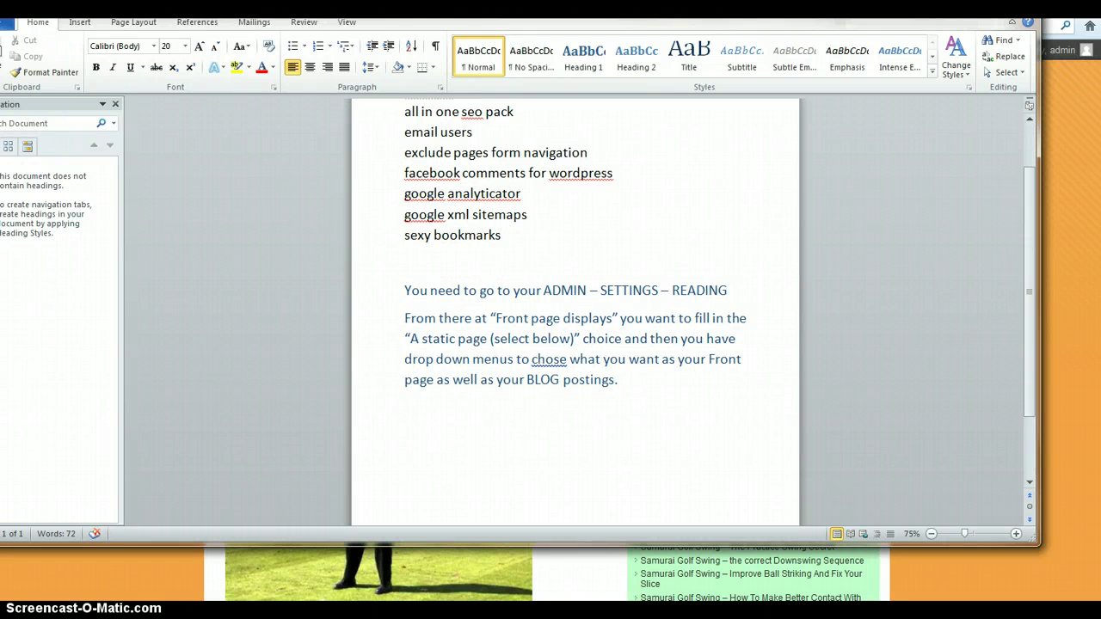
left_click(1094, 364)
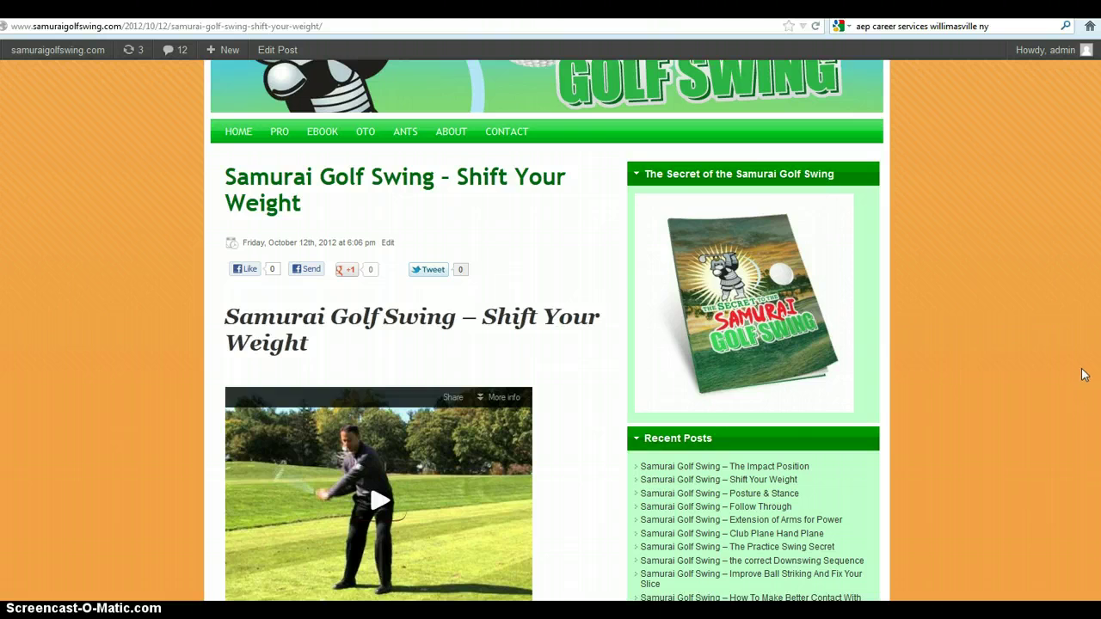
scroll(1082, 374, "up", 2)
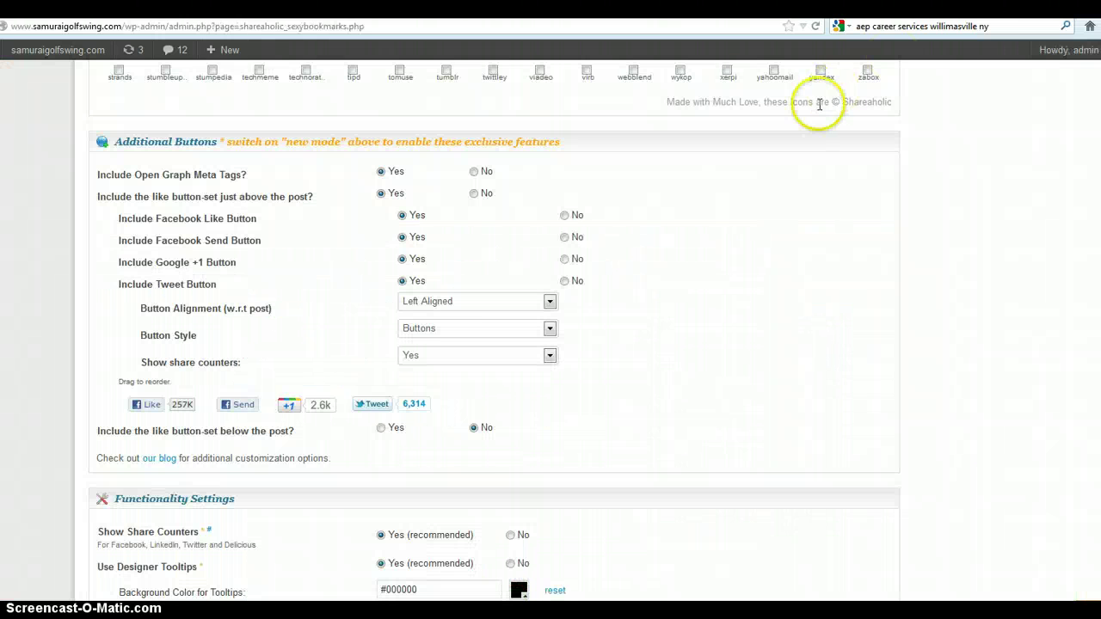
key("alt+Tab")
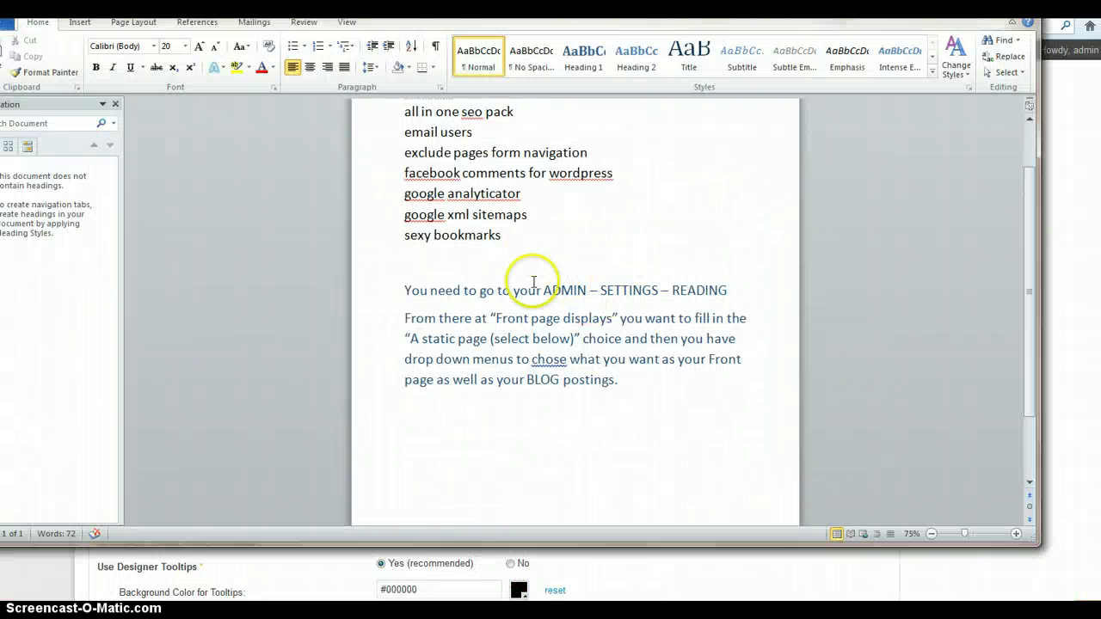
Return to the browser and open the WordPress Reading settings.
key("alt+Tab")
scroll(450, 152, "up", 10)
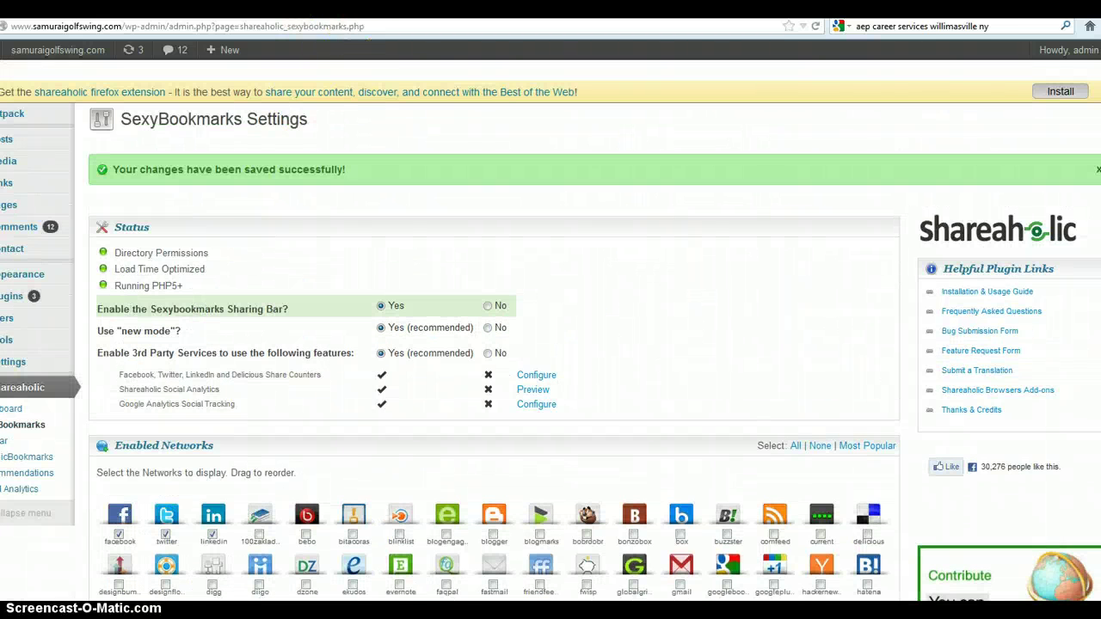
mouse_move(3, 349)
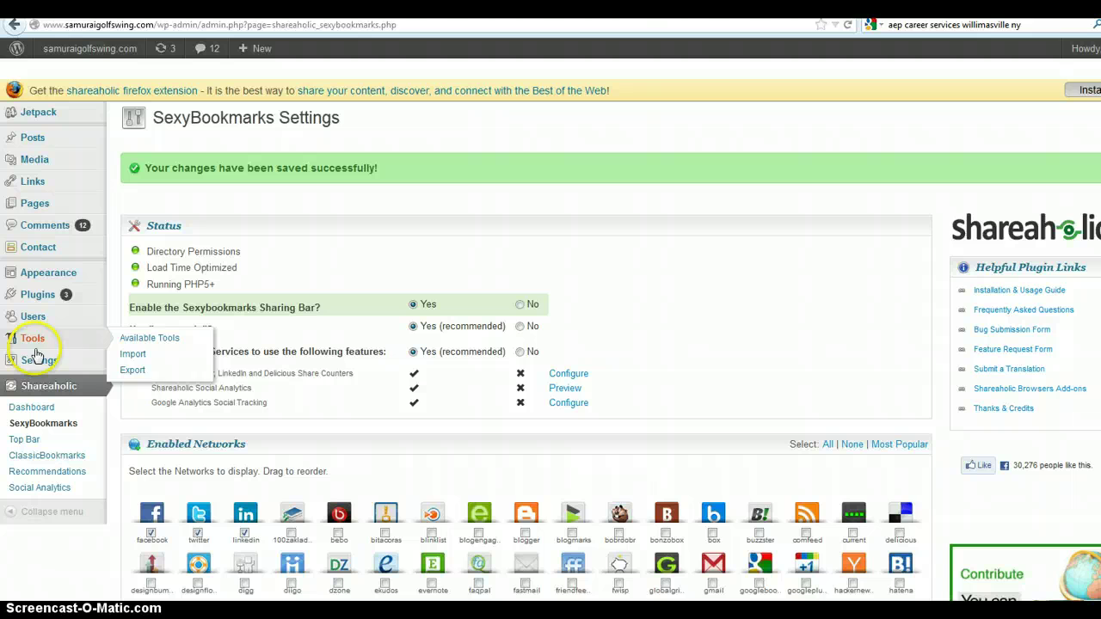
mouse_move(37, 362)
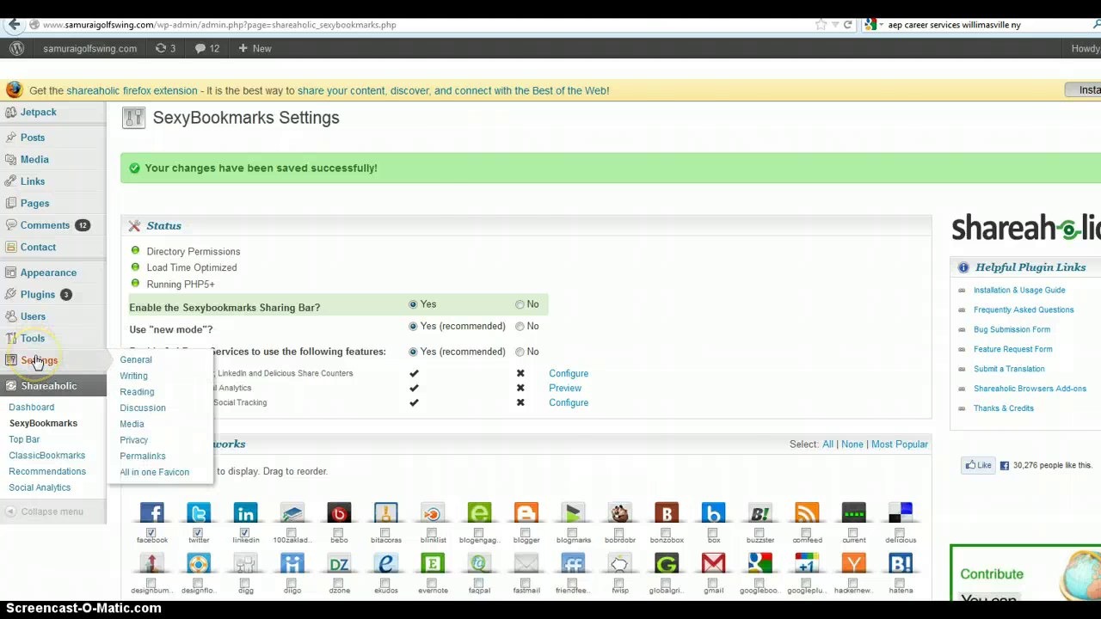
key("alt+Tab")
key("alt+Tab")
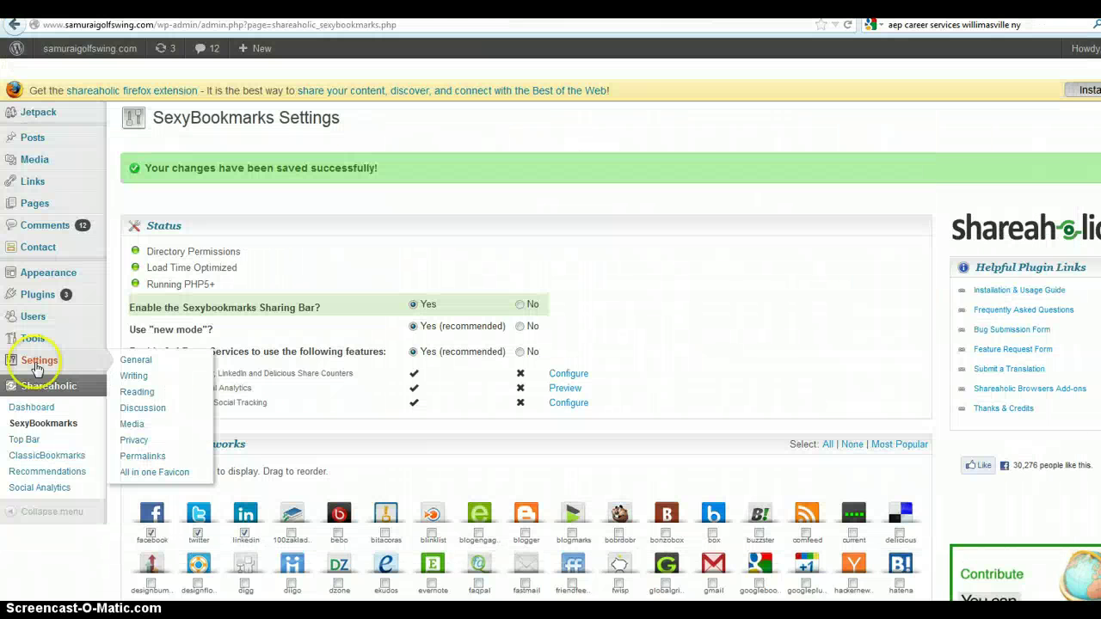
left_click(133, 393)
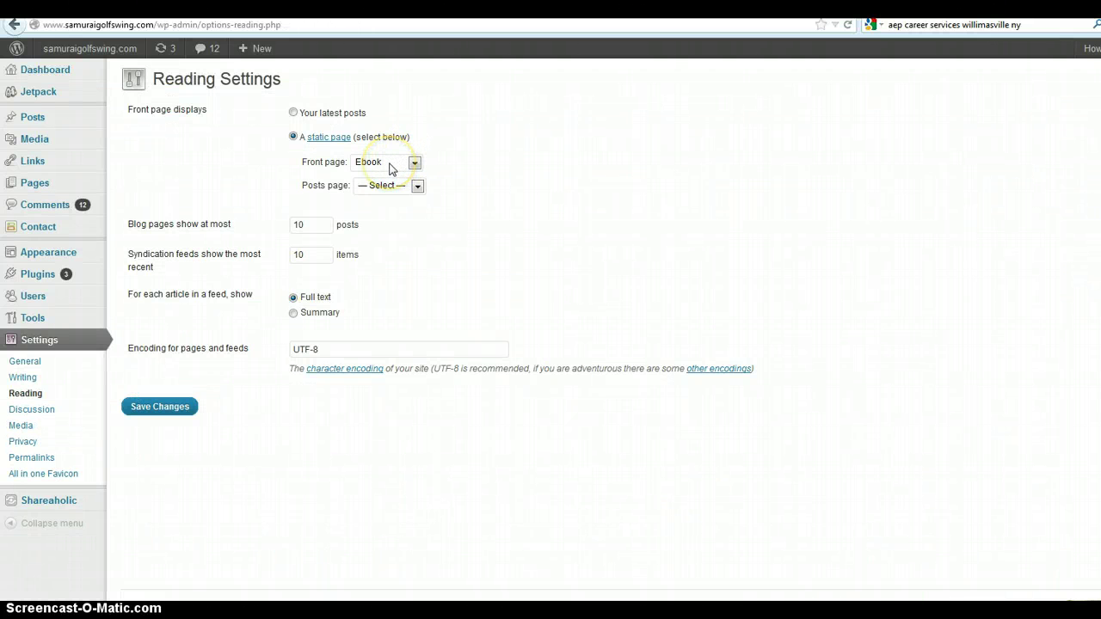
Choose Ebook as the static front page.
left_click(414, 164)
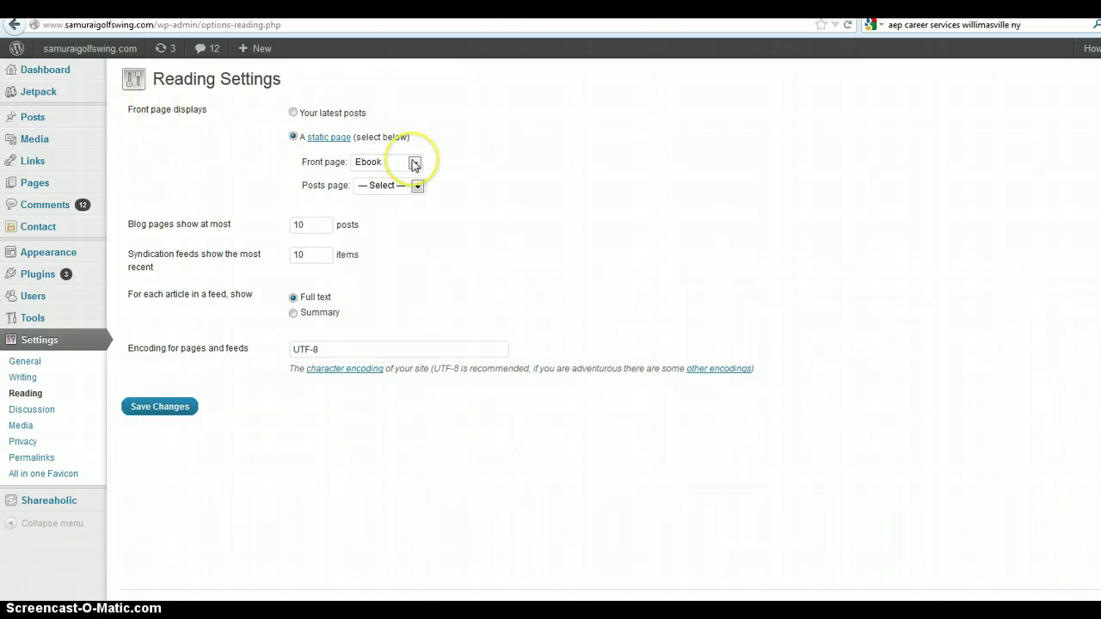
left_click(414, 165)
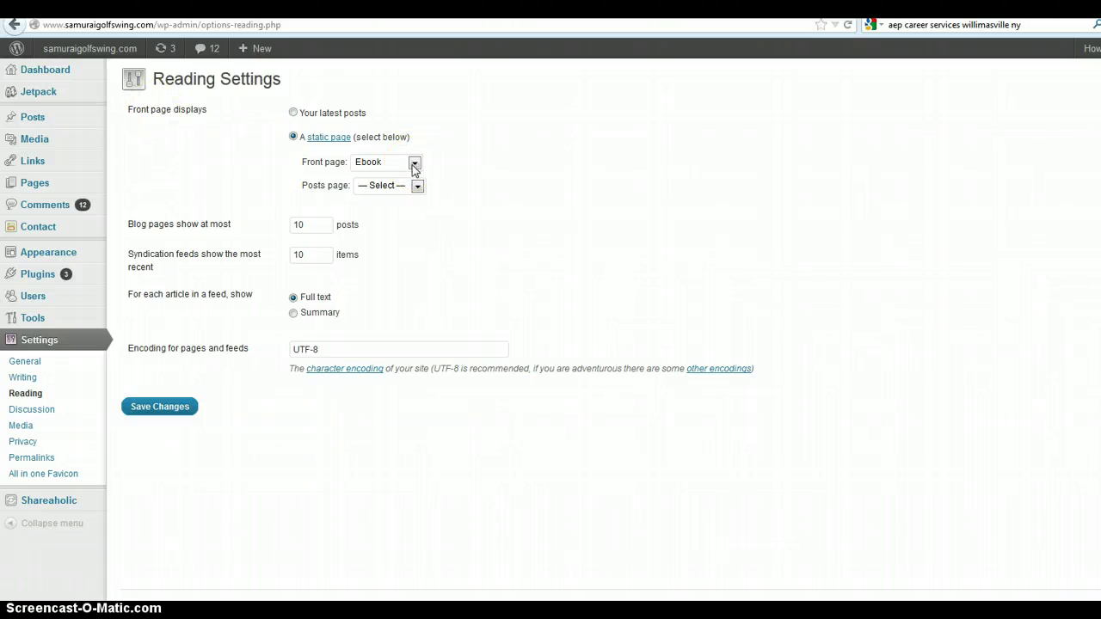
left_click(413, 164)
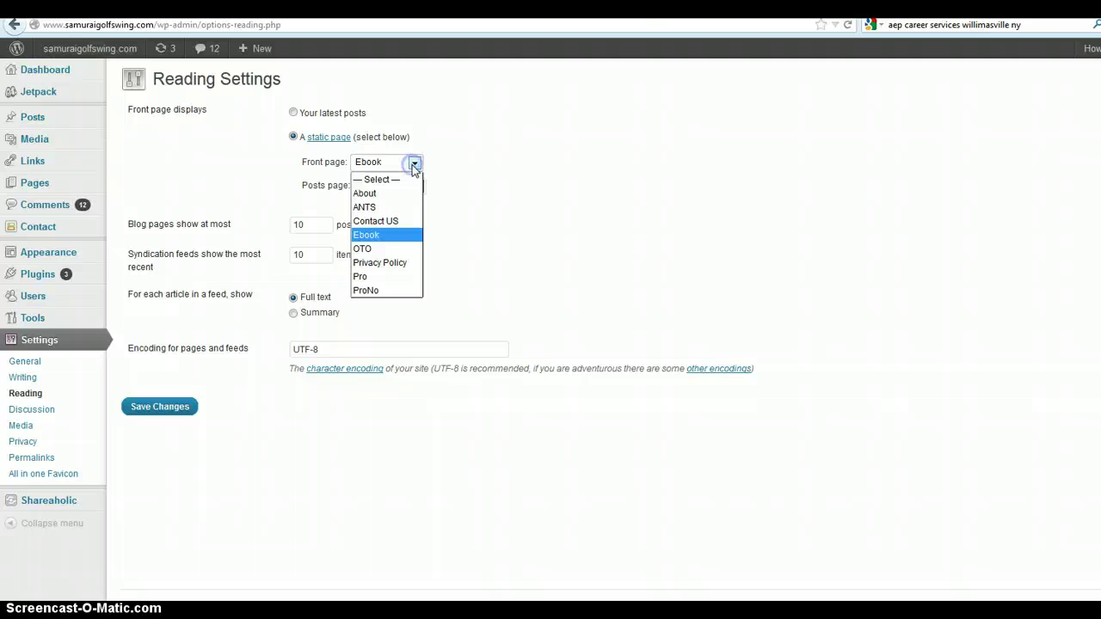
left_click(370, 233)
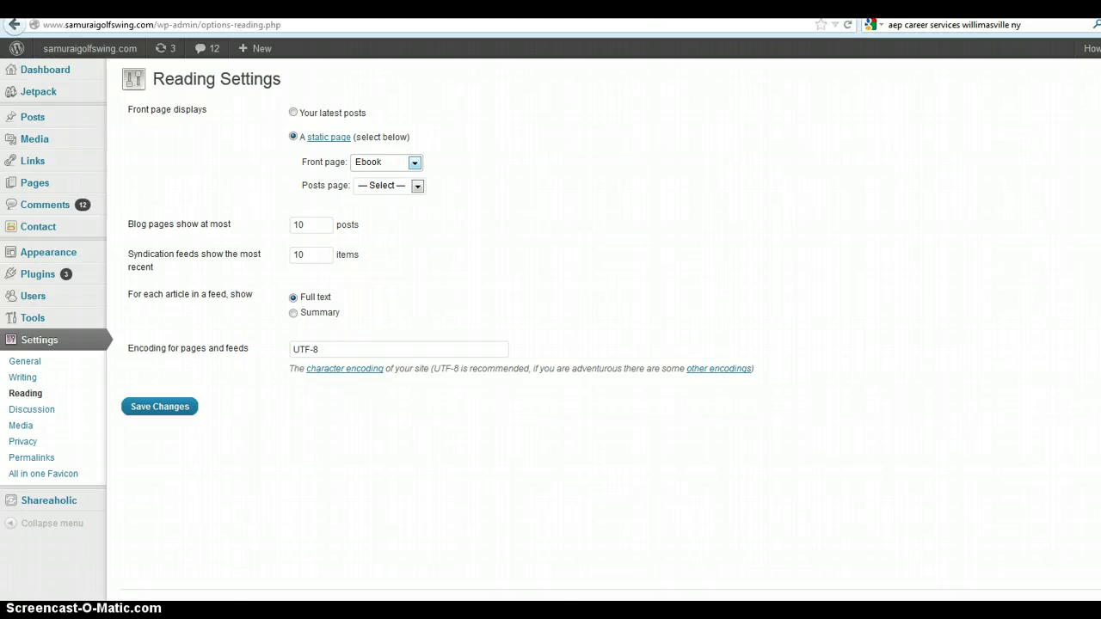
Open the live site's home page and examine its Ebook video, sign-up form, share icons and recent posts.
key("alt+Left")
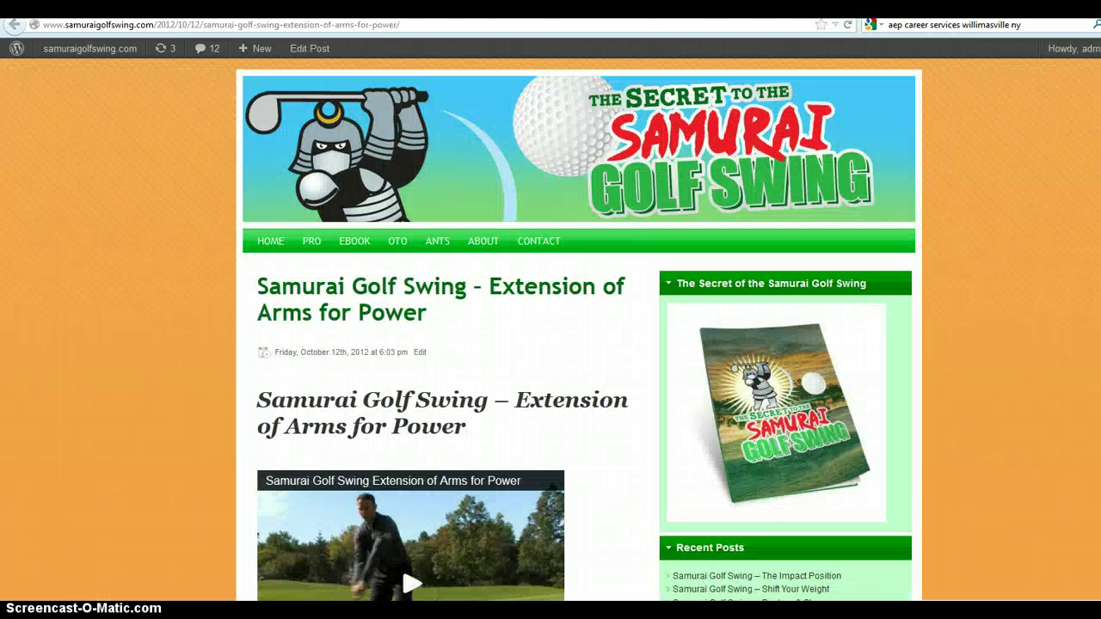
left_click(269, 241)
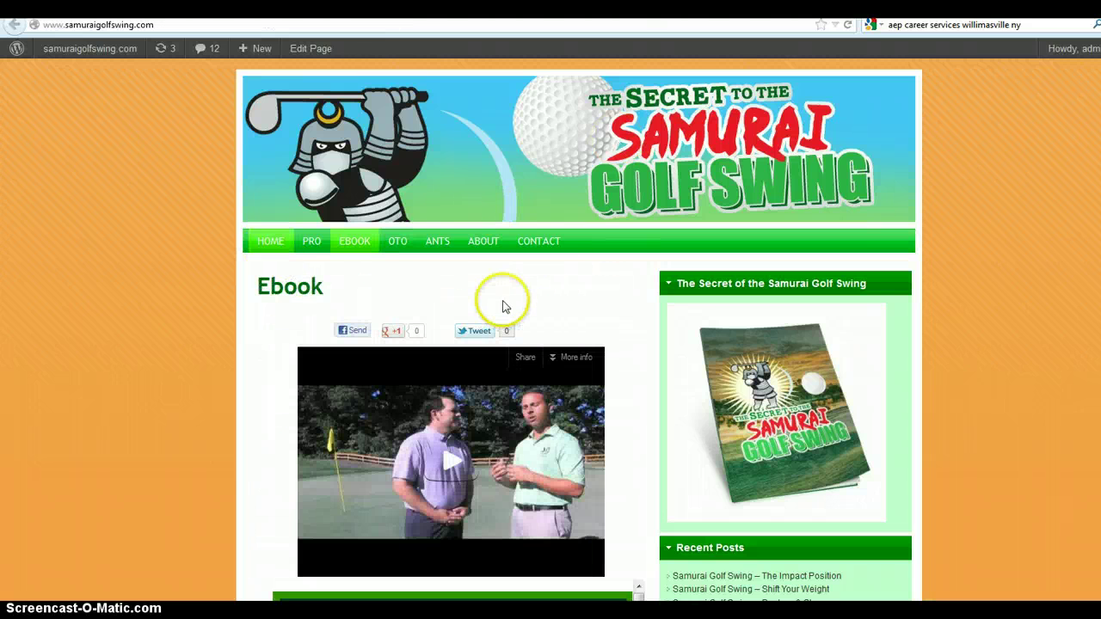
scroll(505, 303, "down", 6)
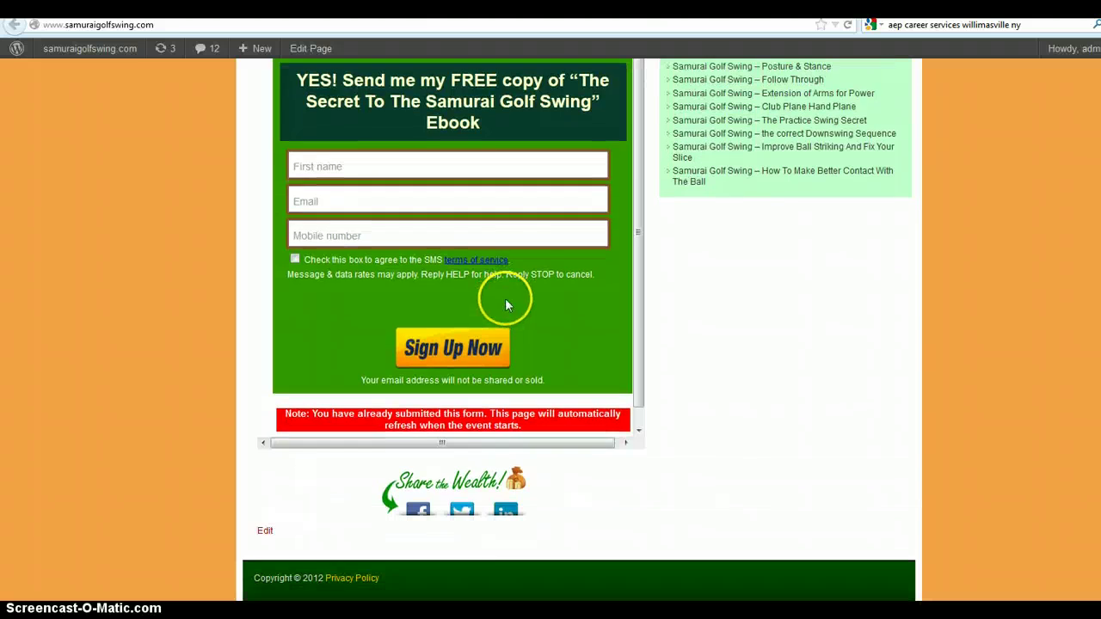
scroll(505, 302, "up", 1)
scroll(503, 301, "up", 5)
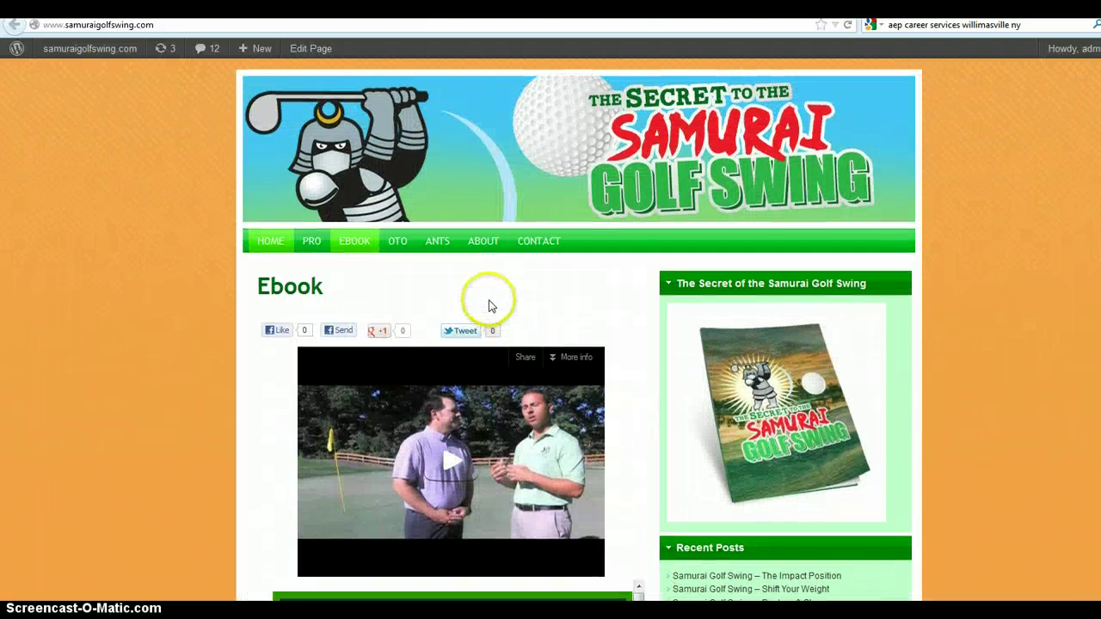
scroll(921, 508, "down", 4)
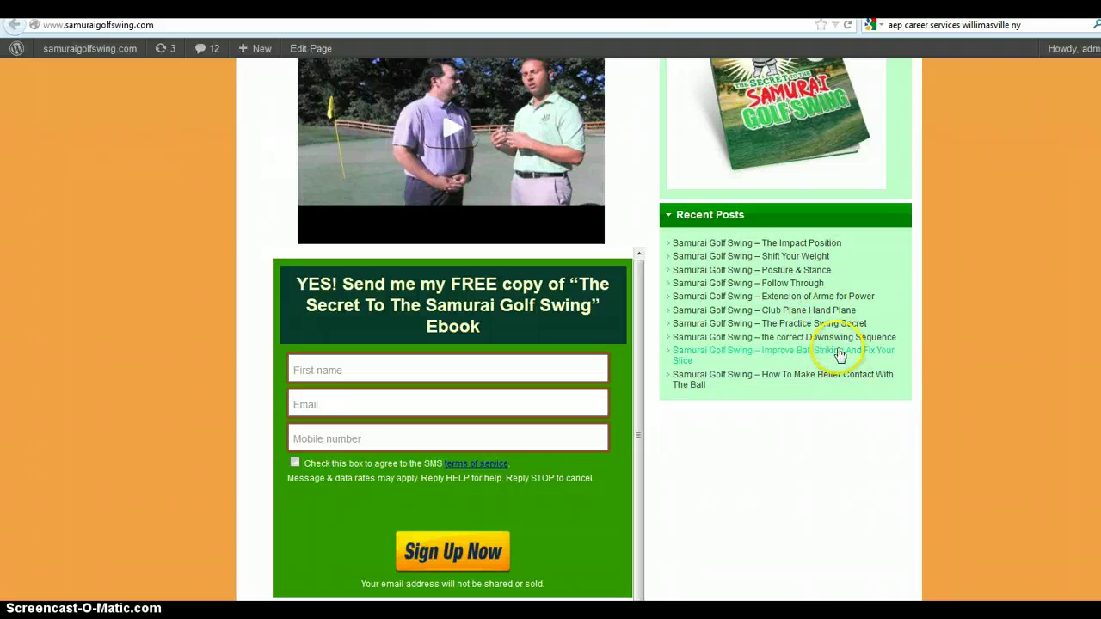
scroll(836, 353, "up", 1)
scroll(841, 355, "up", 4)
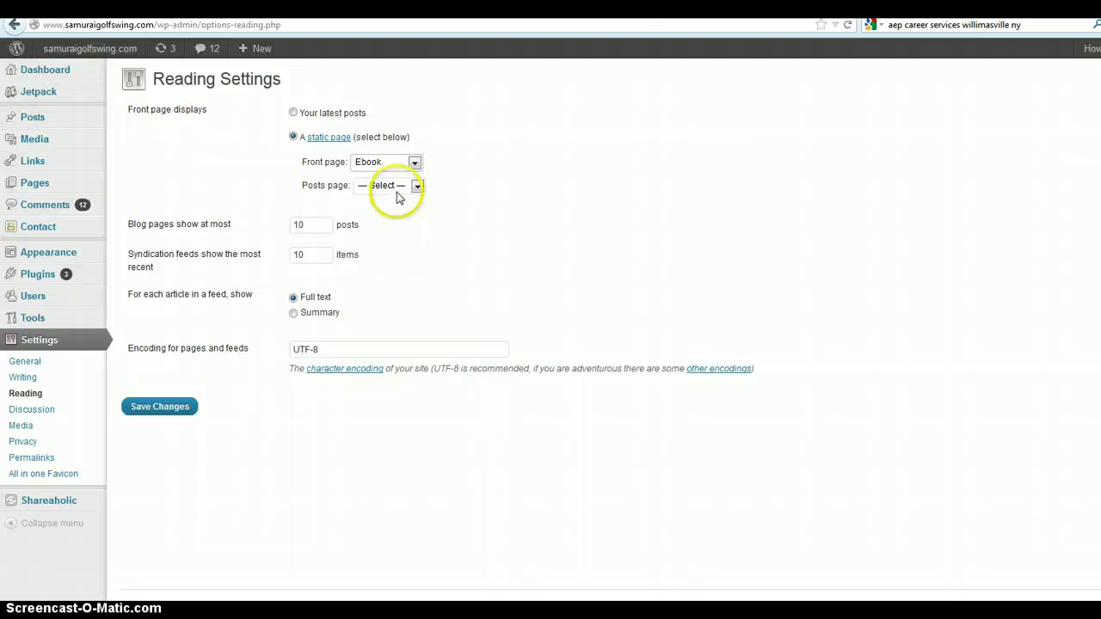
Check which pages the Reading settings offer as the posts page, leaving the choice unselected.
left_click(397, 188)
left_click(396, 194)
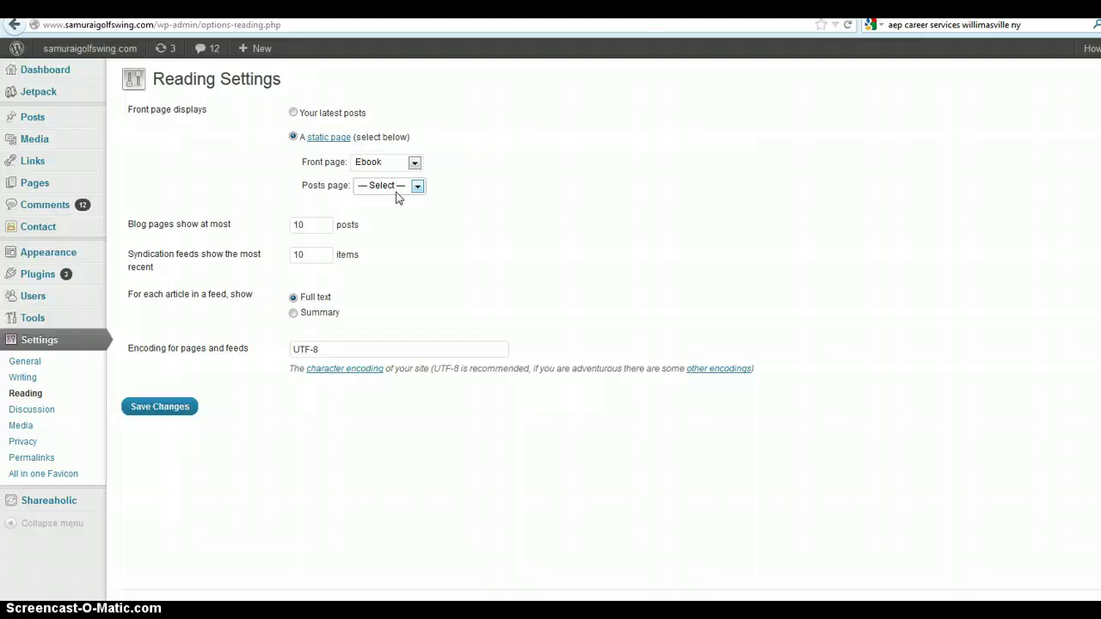
left_click(397, 198)
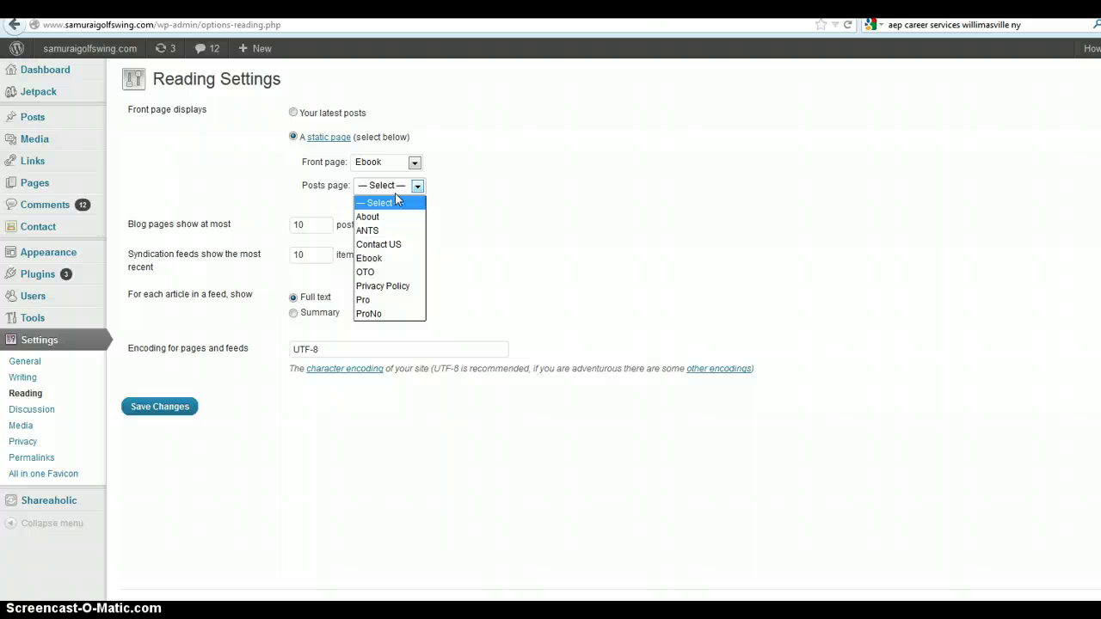
left_click(395, 197)
left_click(548, 214)
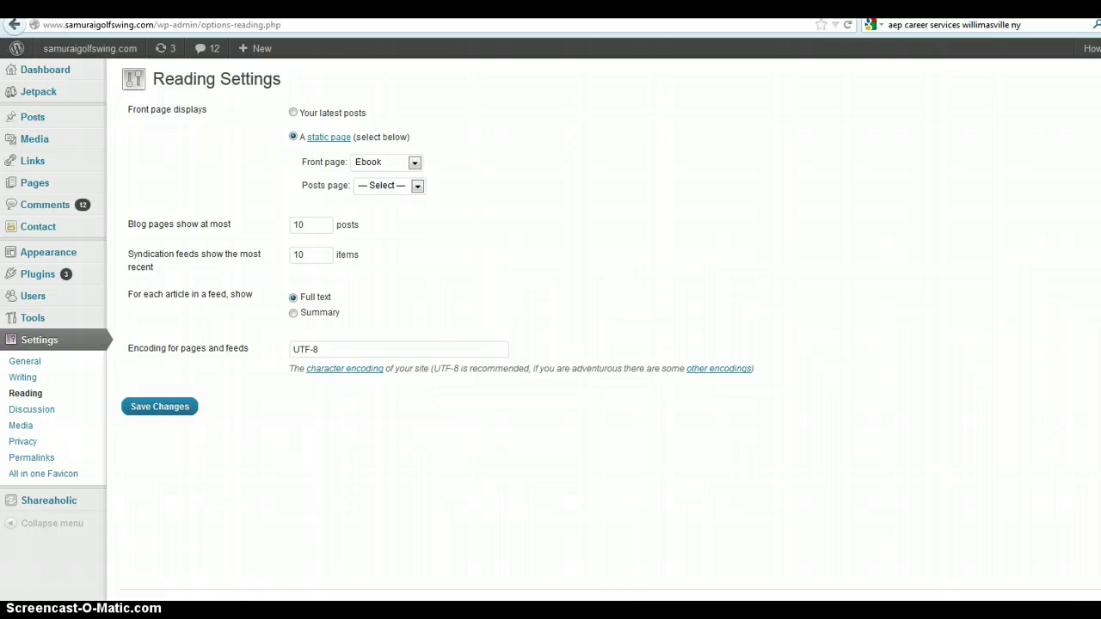
Return to the live site and open its About page.
key("ctrl+Tab")
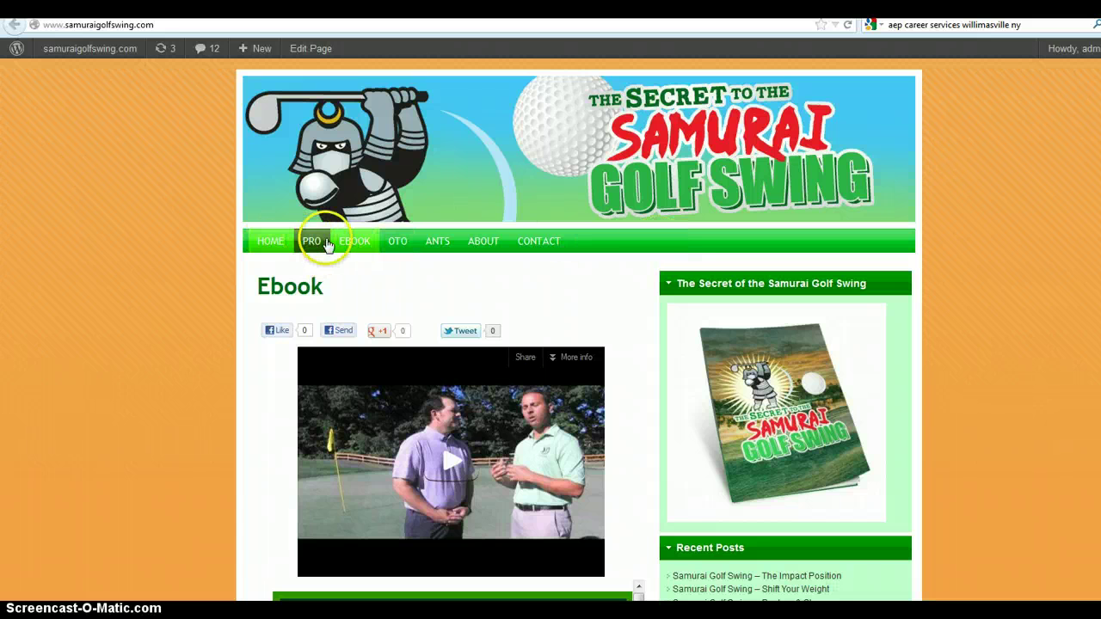
left_click(492, 248)
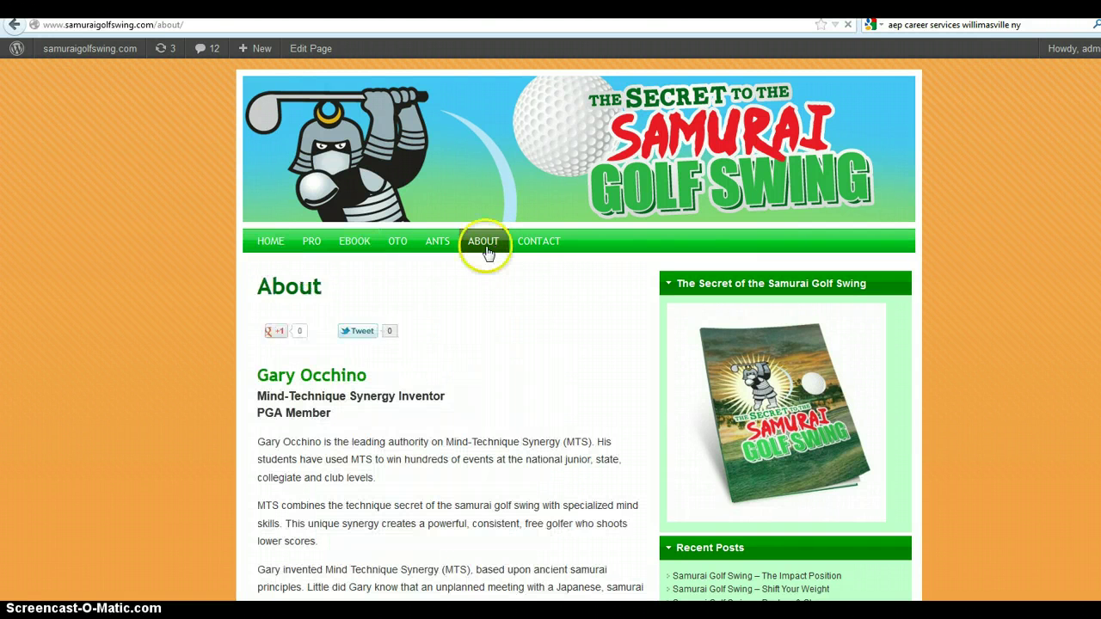
Examine the About page from top to bottom, including both expert profiles, the share buttons and the recent posts list.
scroll(494, 294, "down", 3)
scroll(494, 294, "down", 2)
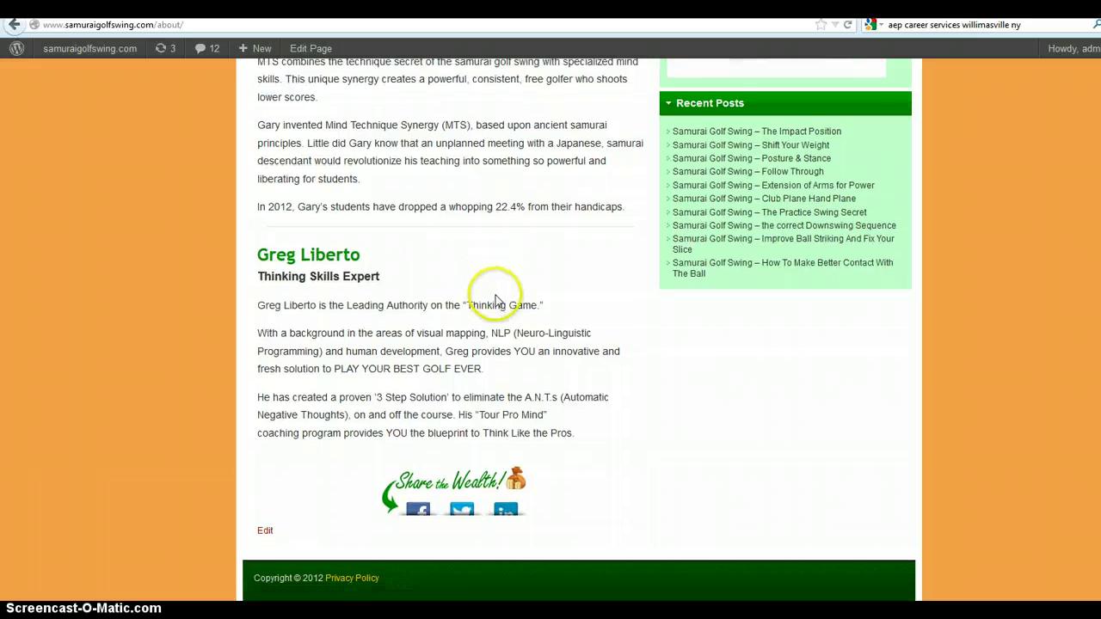
scroll(492, 289, "up", 5)
scroll(497, 300, "down", 1)
scroll(497, 300, "down", 5)
scroll(499, 301, "up", 6)
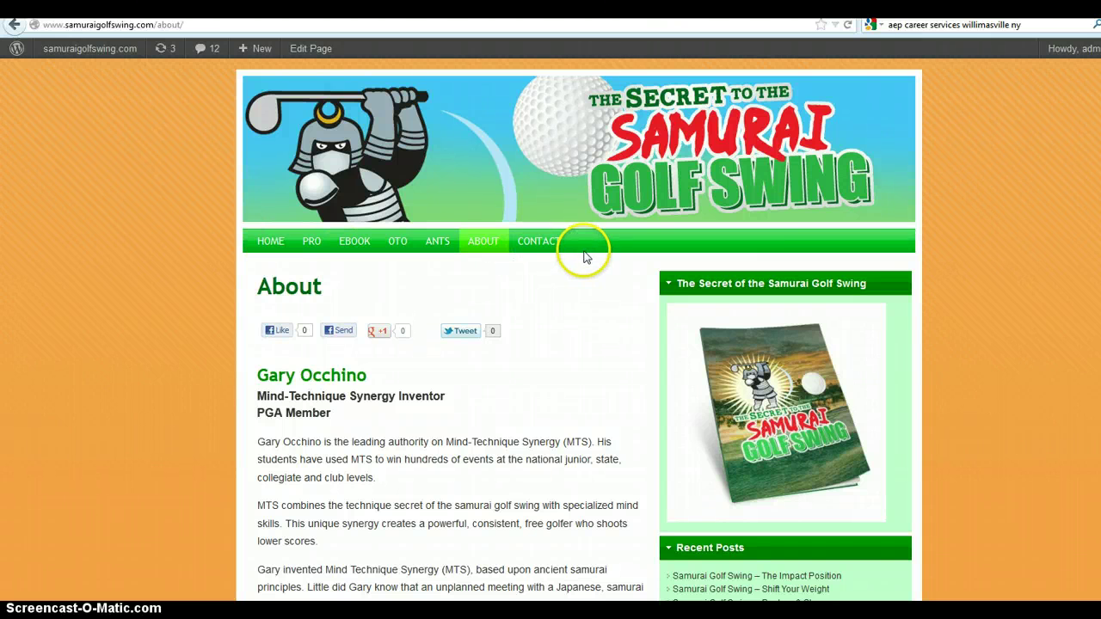
scroll(596, 249, "down", 3)
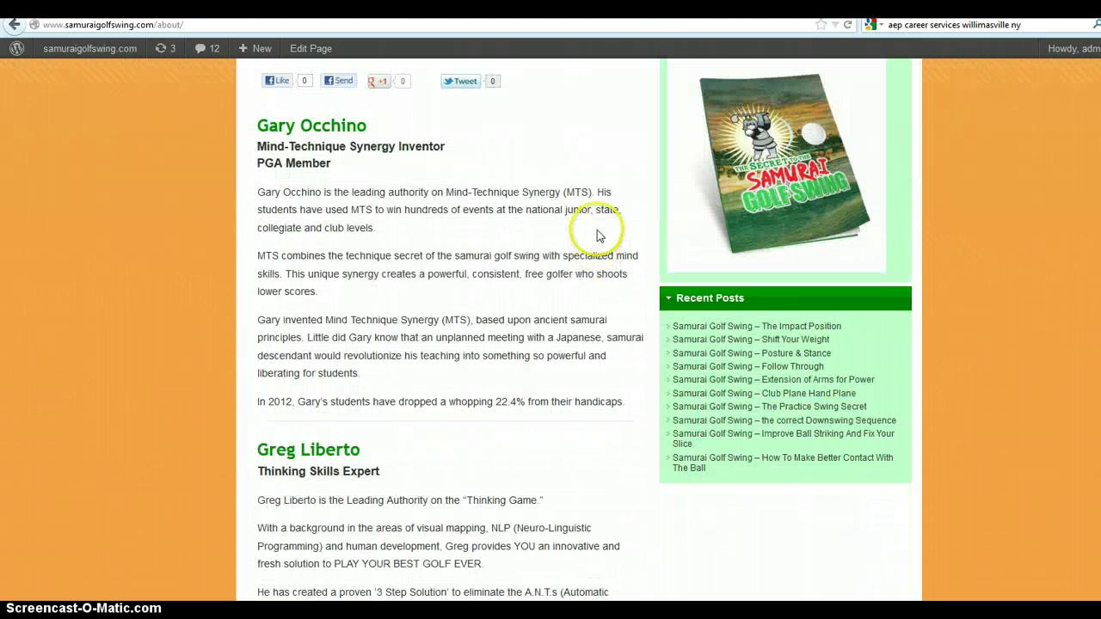
Open the recent post "Samurai Golf Swing – The Impact Position" and examine its video, share icons, tags and comment form.
left_click(792, 329)
scroll(516, 308, "down", 7)
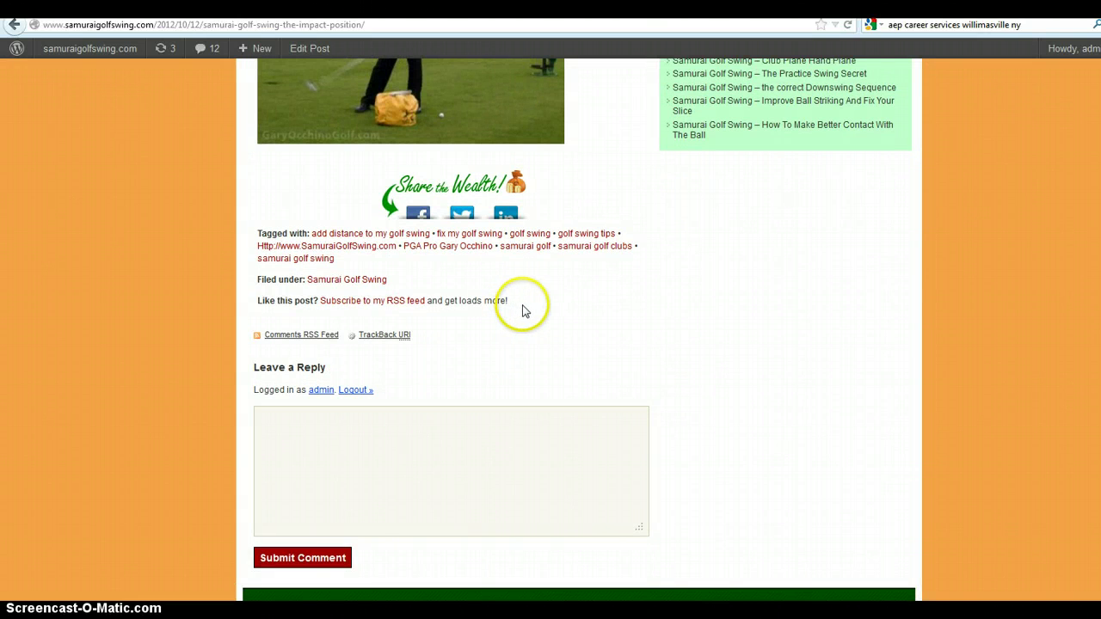
scroll(521, 310, "up", 4)
scroll(537, 318, "up", 3)
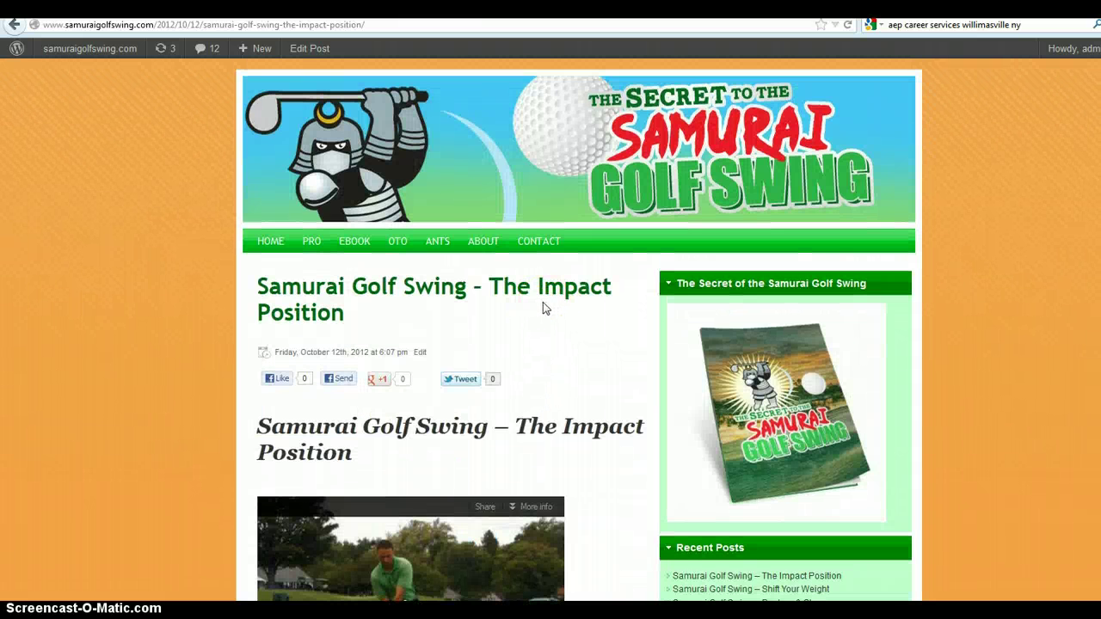
left_click(483, 242)
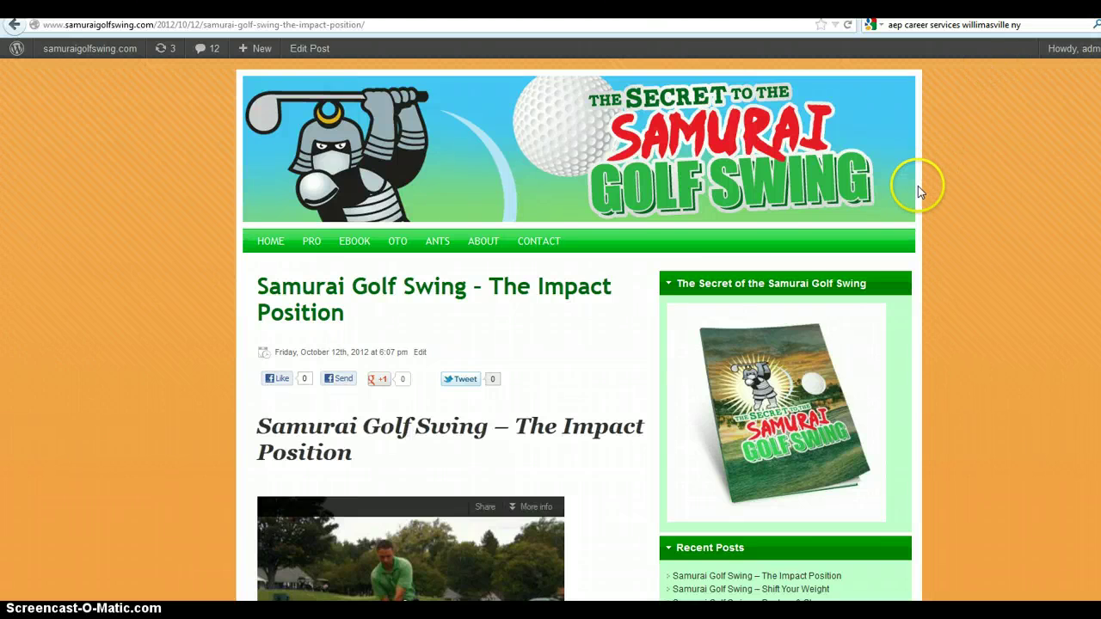
scroll(917, 186, "down", 3)
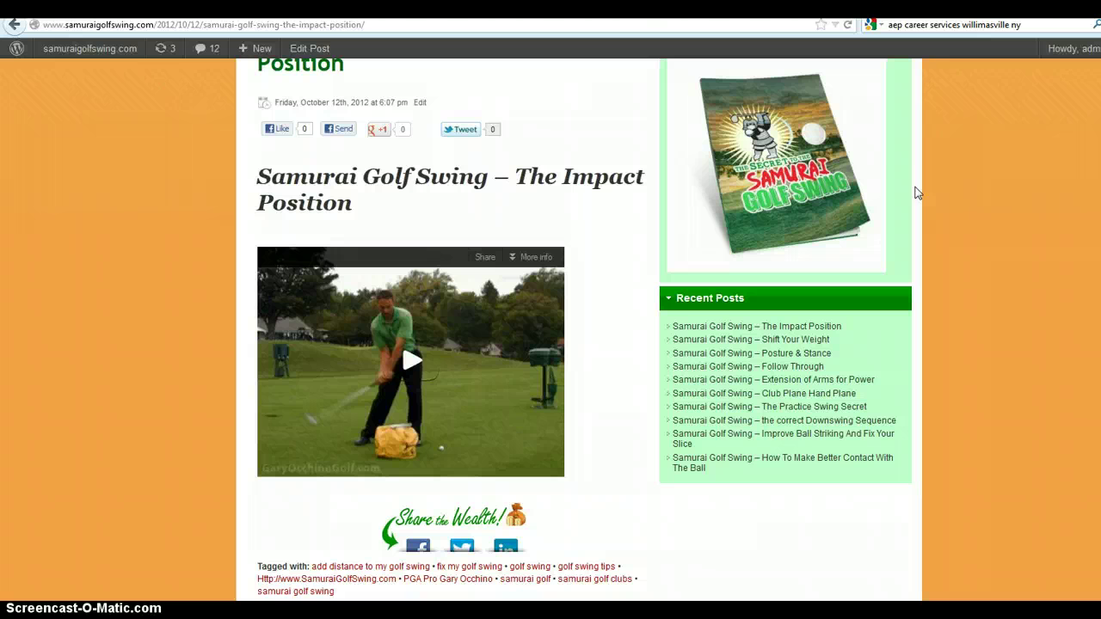
left_click(905, 195)
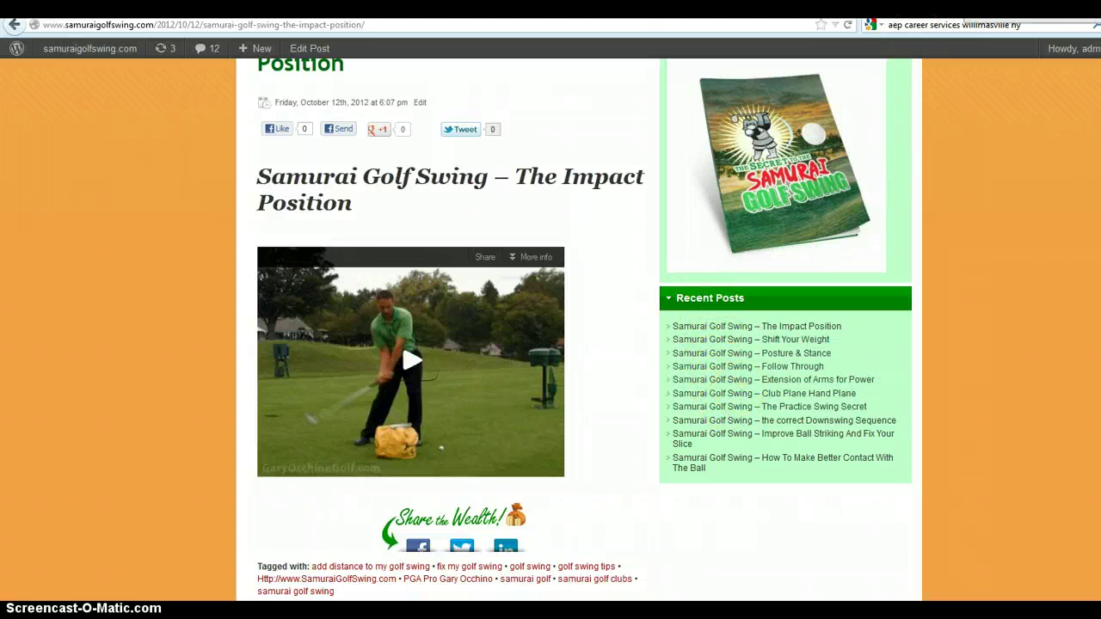
scroll(755, 202, "up", 3)
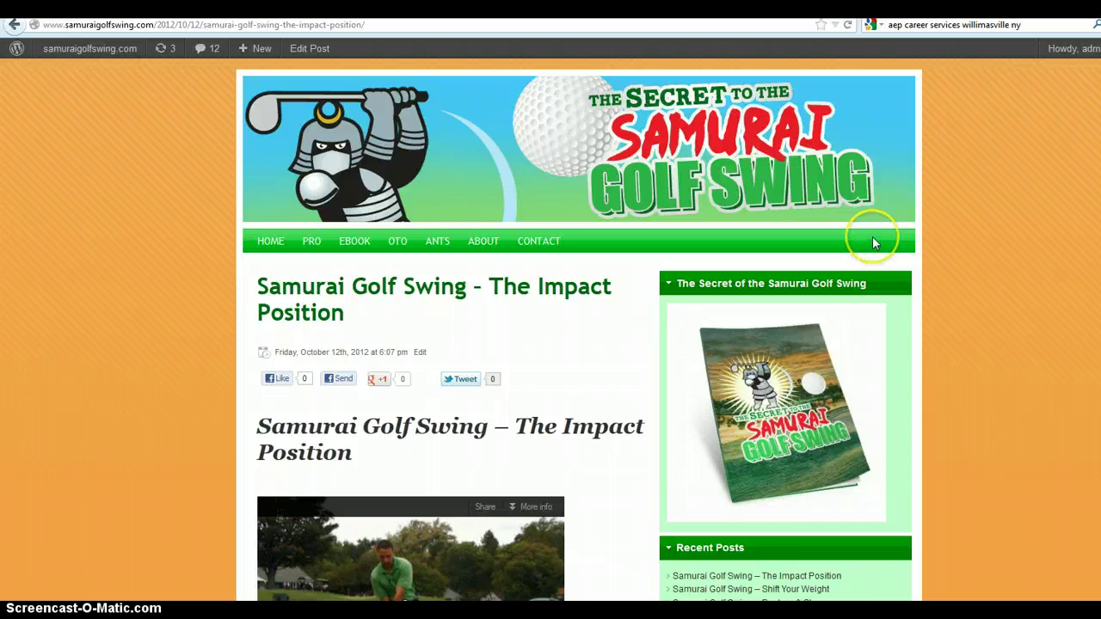
scroll(872, 239, "down", 2)
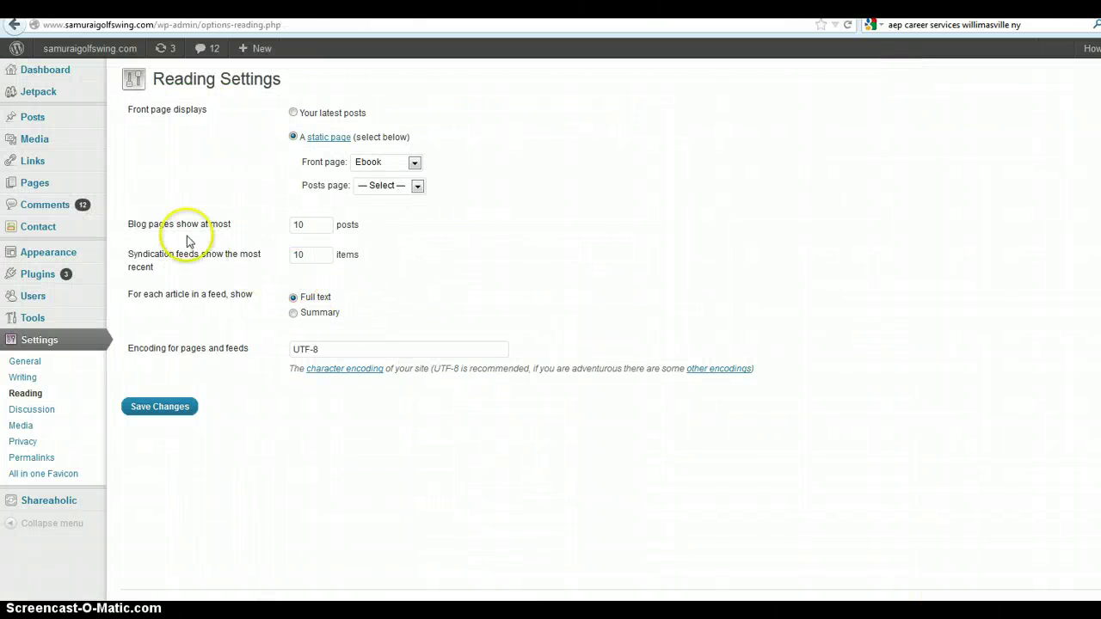
Return to the site's admin area and start a new page titled "Test".
mouse_move(34, 183)
left_click(137, 183)
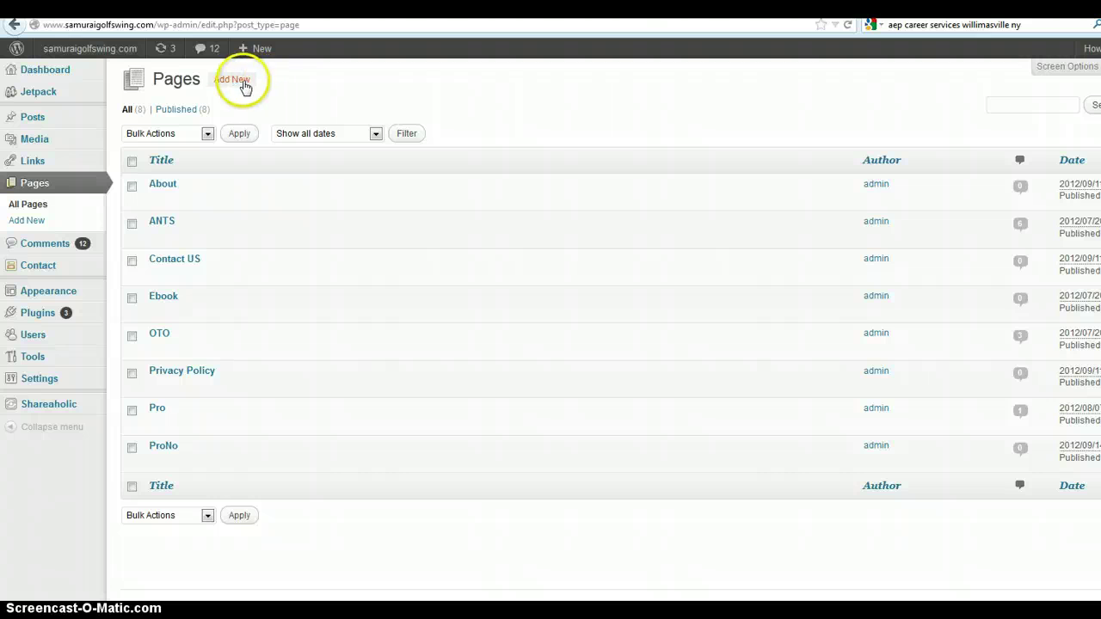
left_click(243, 81)
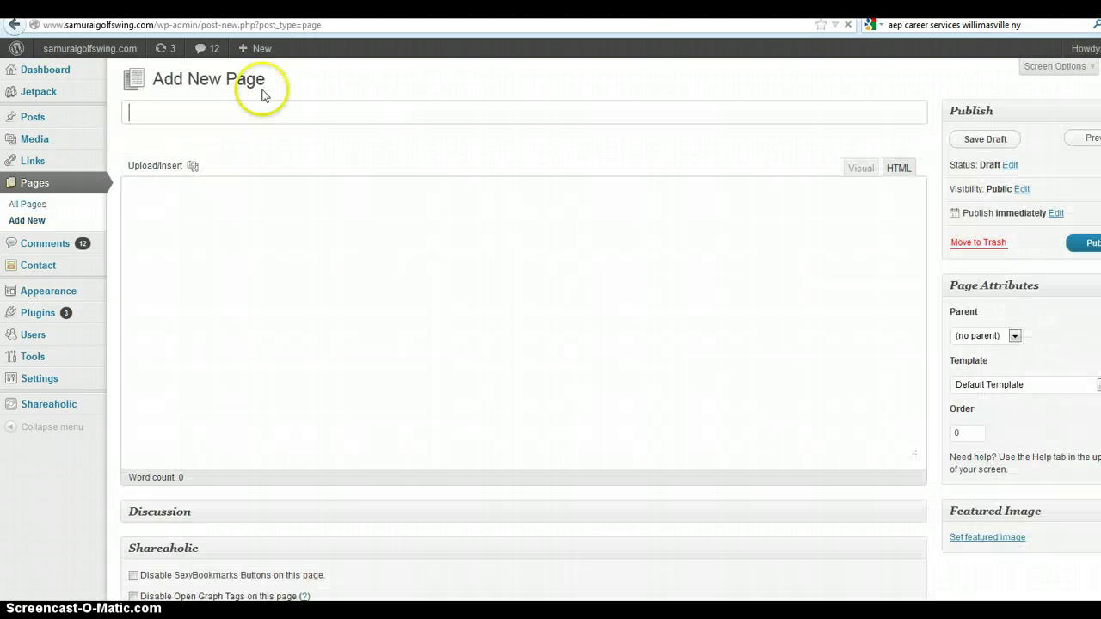
left_click(253, 109)
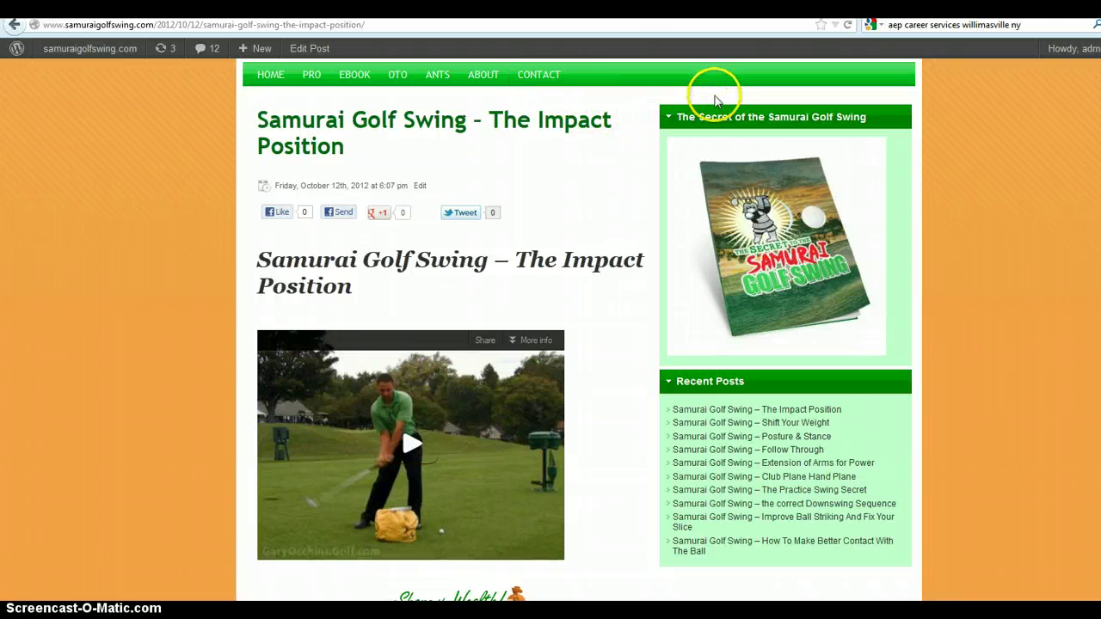
scroll(711, 86, "up", 2)
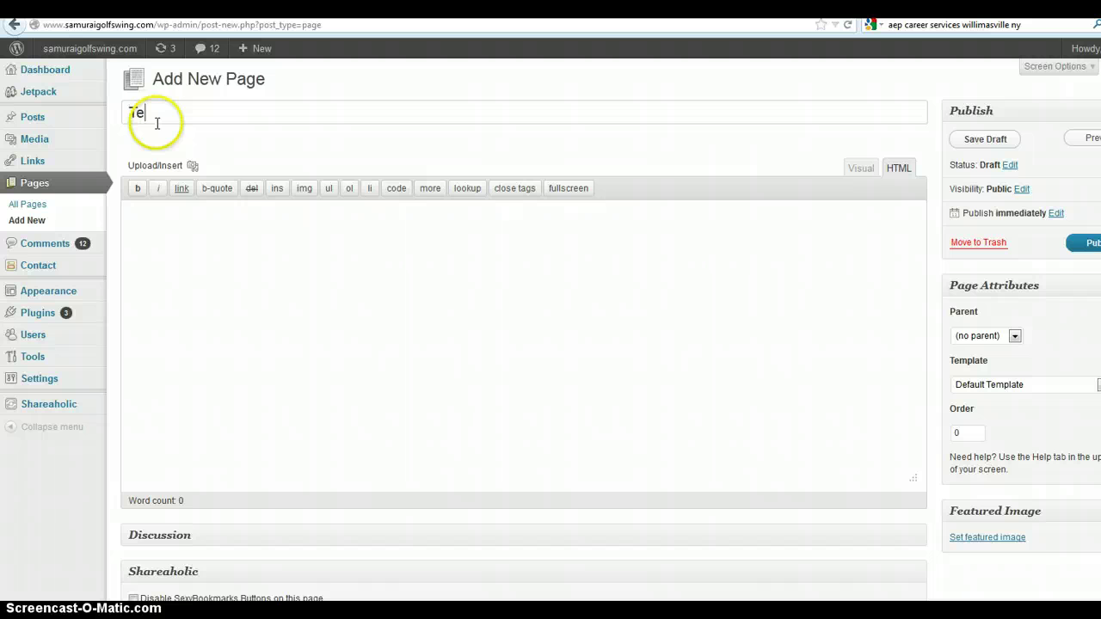
left_click(251, 241)
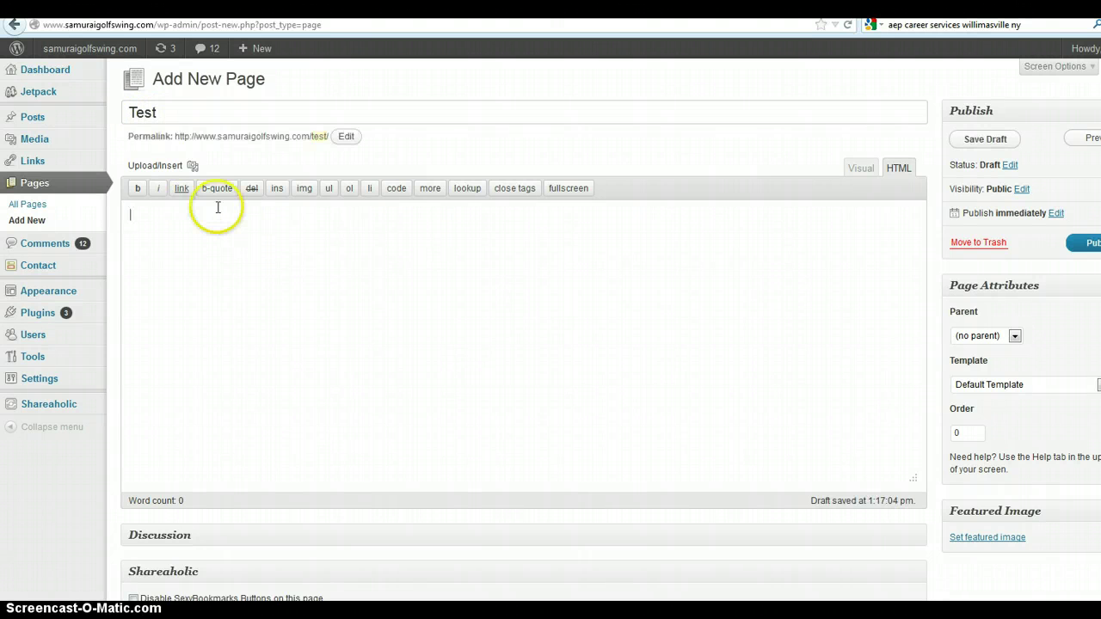
Insert the gold "Satisfaction 100% Guarantee" FlexSqueeze badge in the visual editor, left-aligned with a size of 250 pixels.
left_click(862, 168)
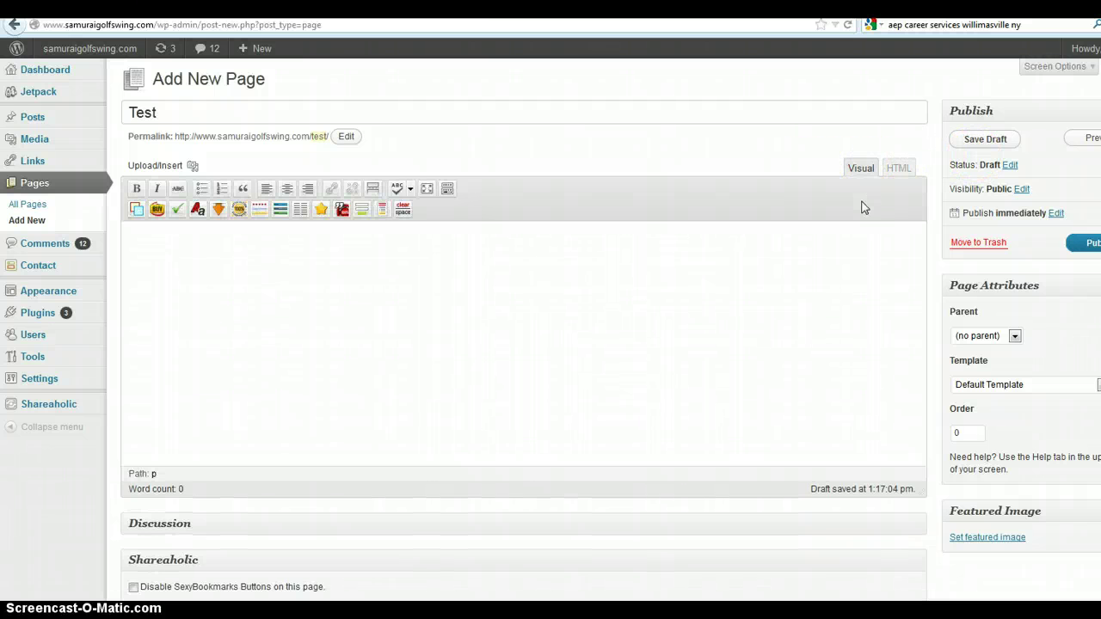
left_click(252, 288)
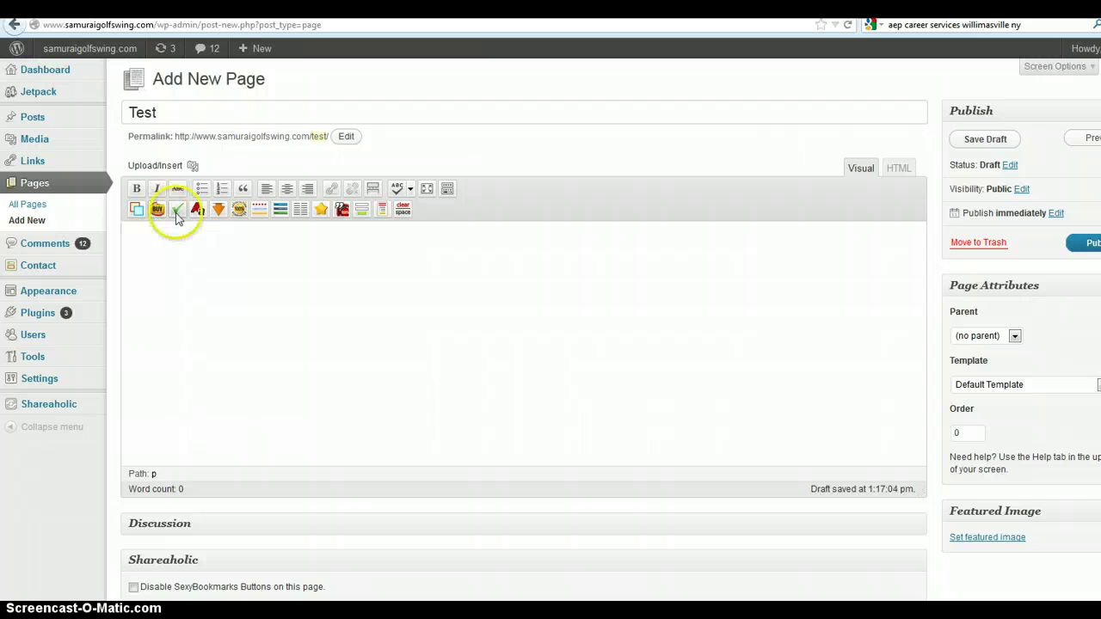
left_click(239, 211)
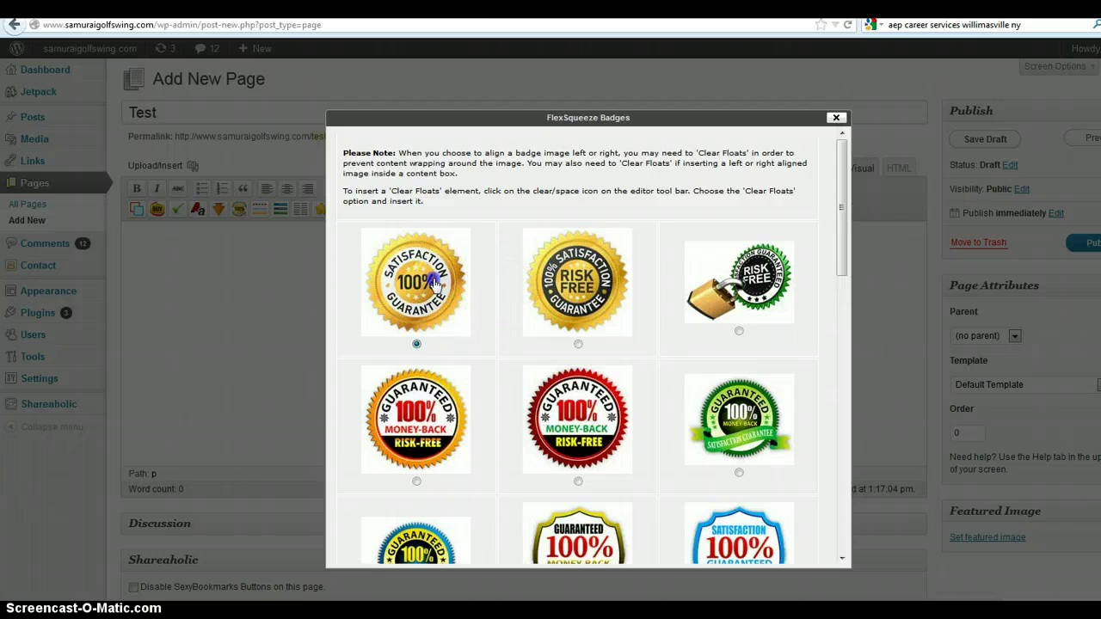
scroll(447, 310, "down", 10)
scroll(456, 332, "down", 2)
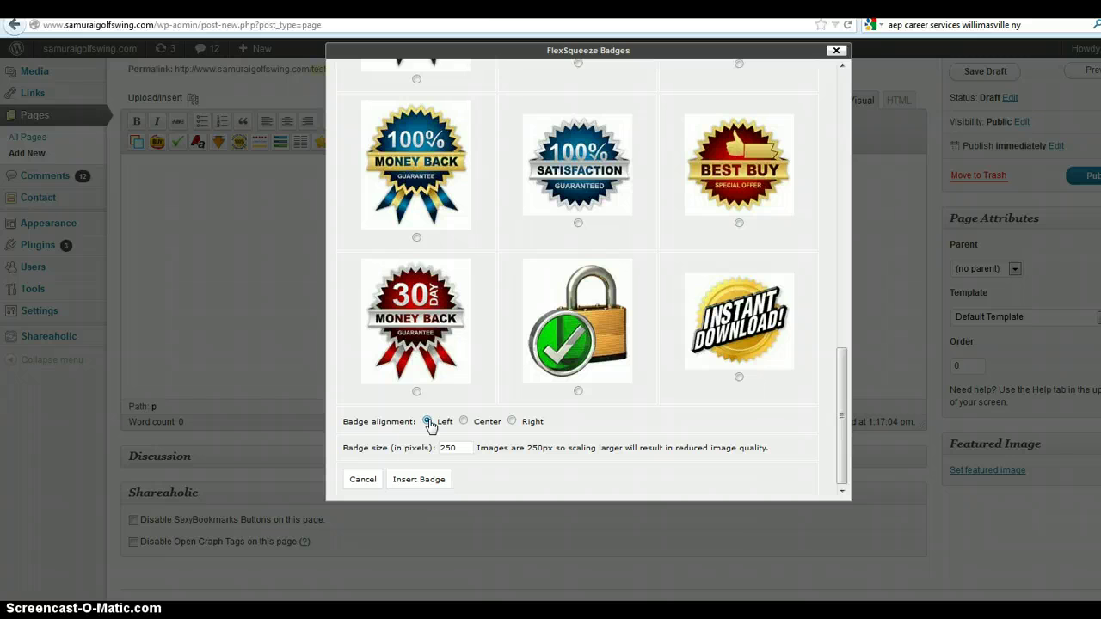
left_click(430, 479)
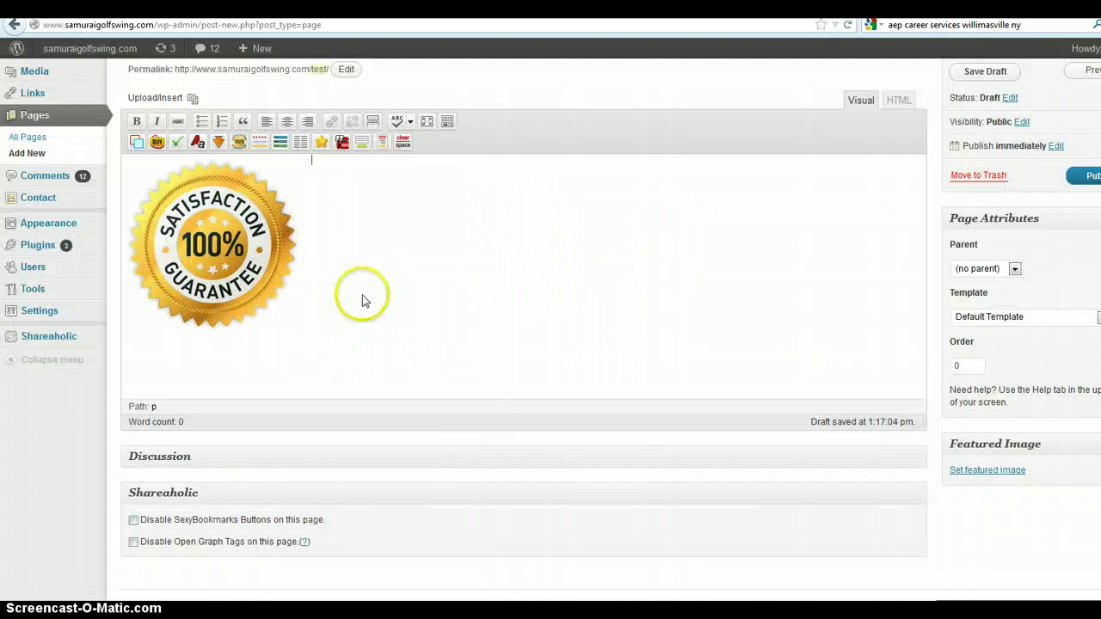
Add blank lines next to the guarantee badge to move the insertion point down the page.
left_click(295, 317)
left_click(319, 322)
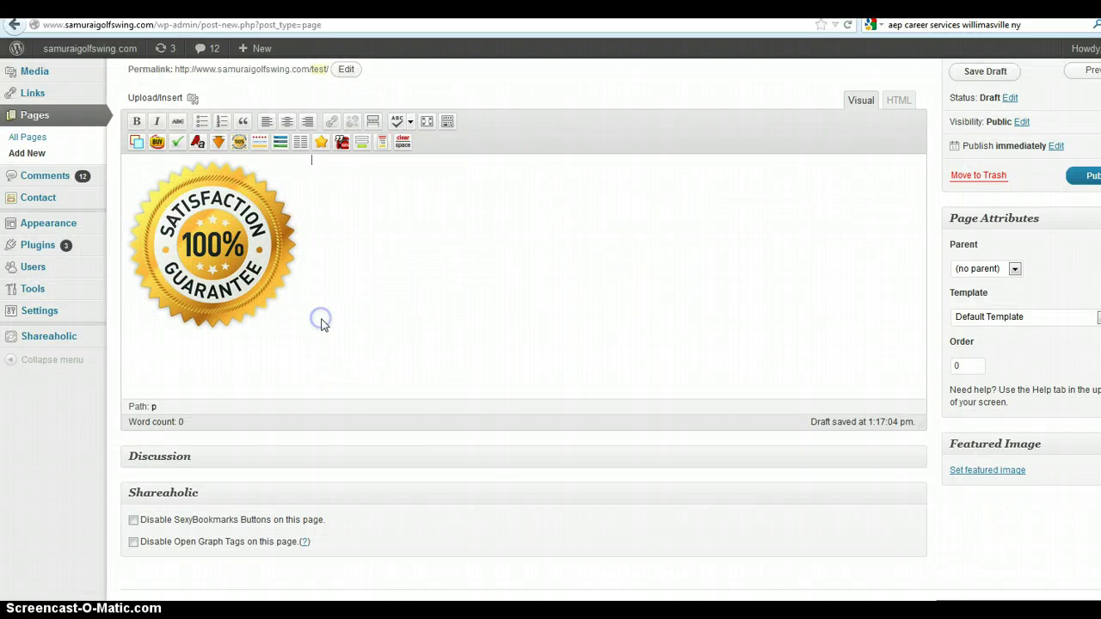
key("Return")
left_click(324, 311)
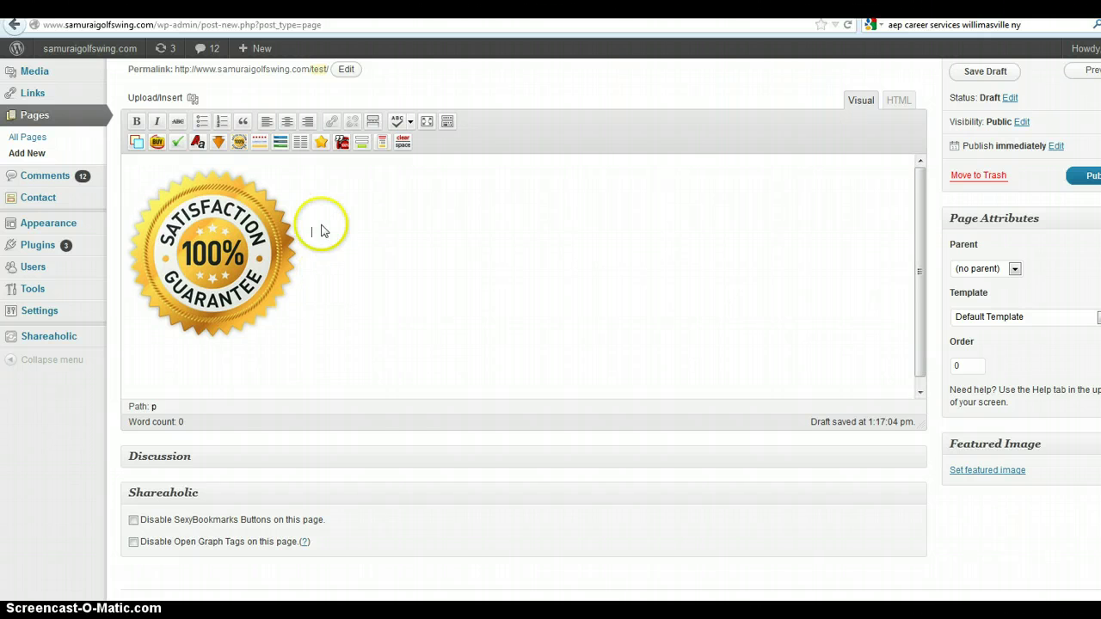
left_click(325, 242)
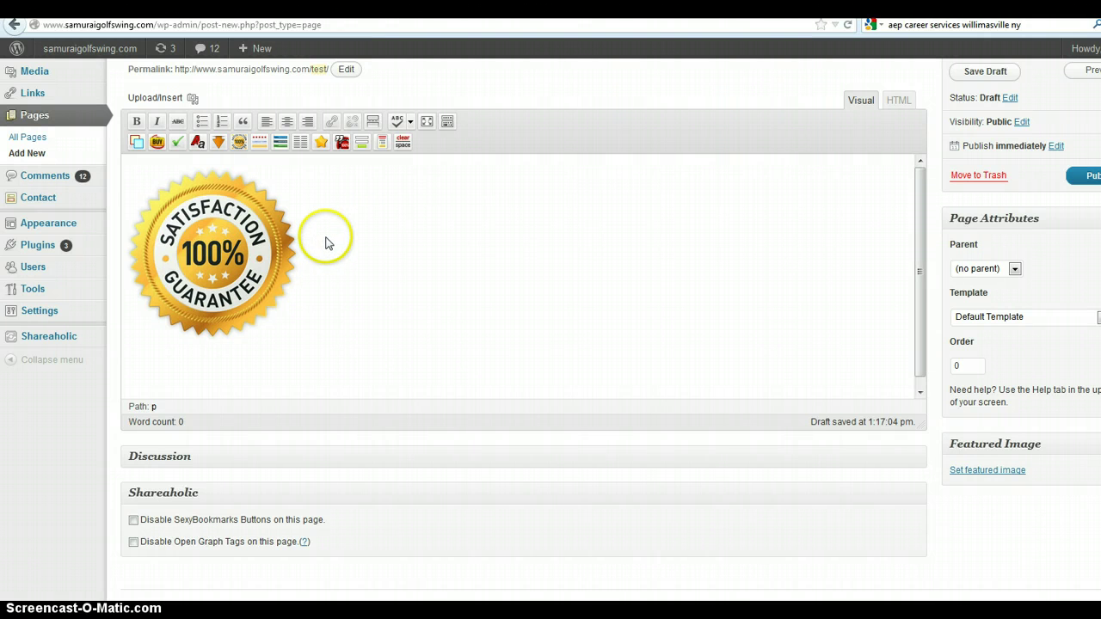
Insert the "Testimonial - Black" FlexSqueeze element below the badge and delete its "Continue your page here..." placeholder text.
left_click(342, 146)
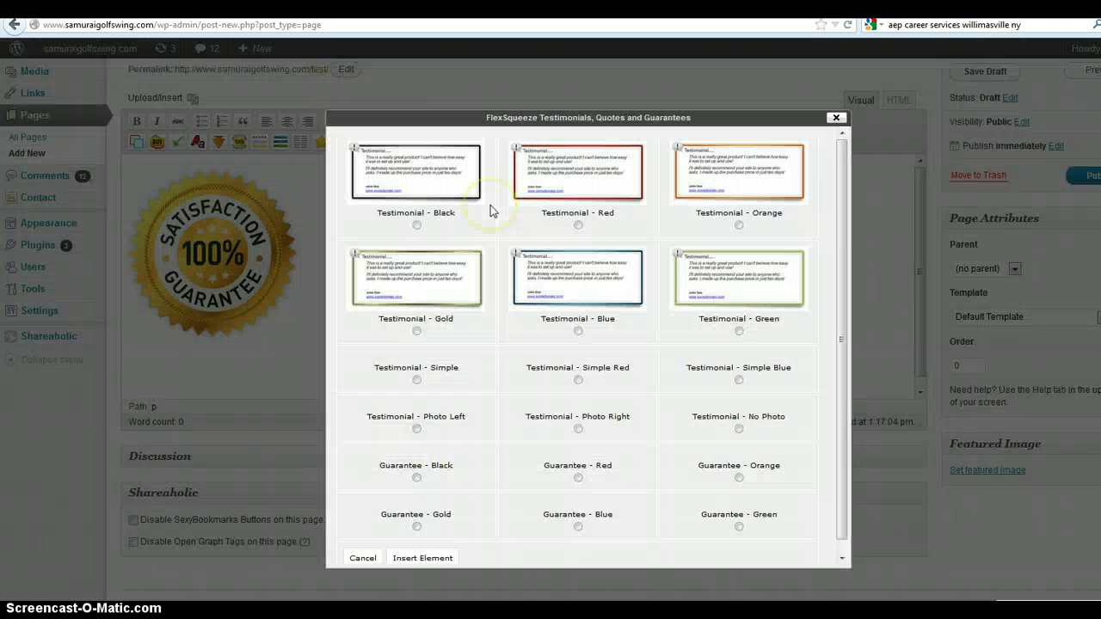
scroll(708, 351, "down", 5)
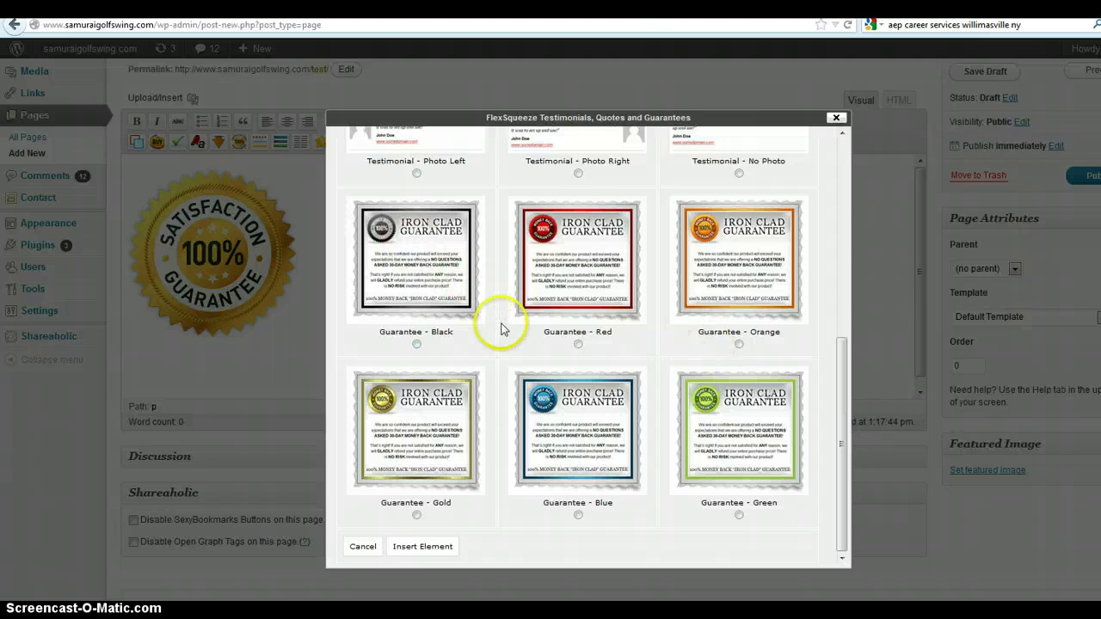
scroll(501, 327, "up", 5)
left_click(438, 208)
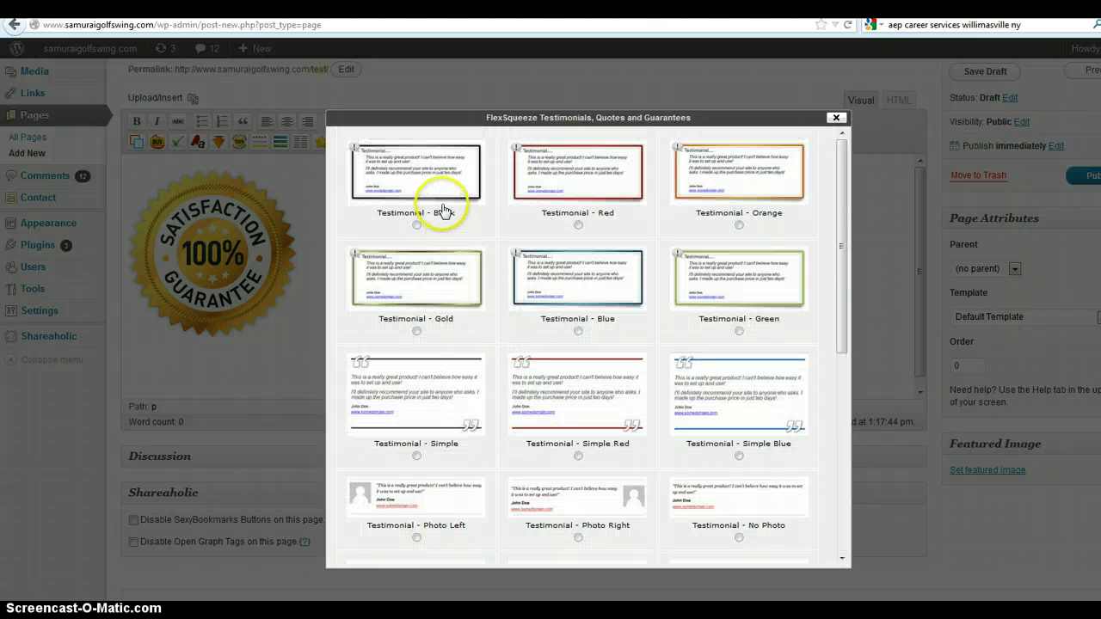
scroll(434, 344, "down", 5)
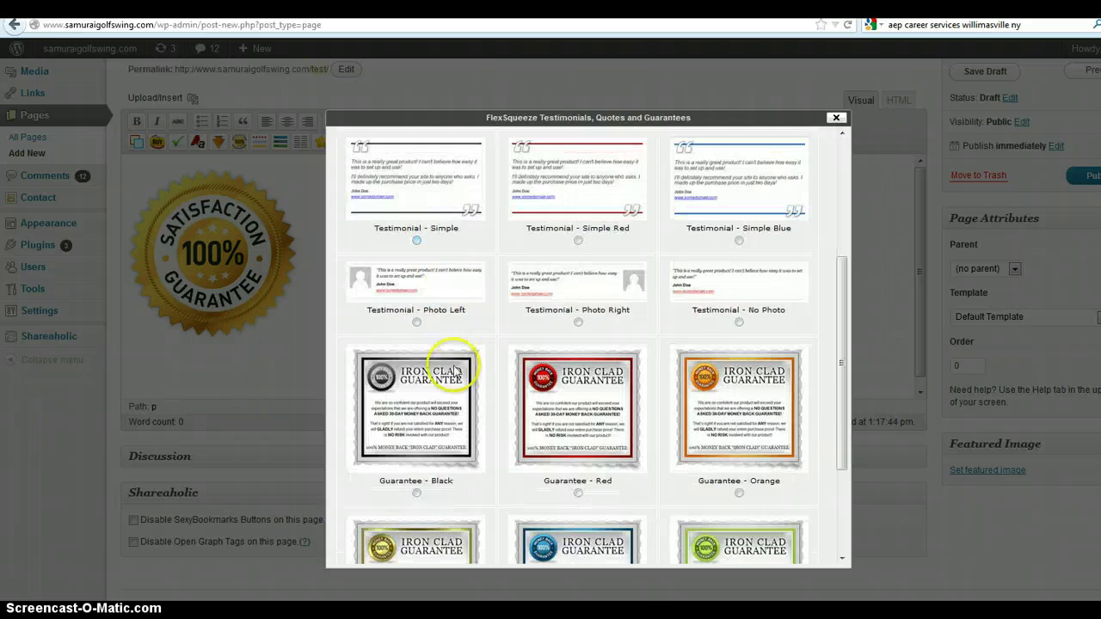
left_click(419, 544)
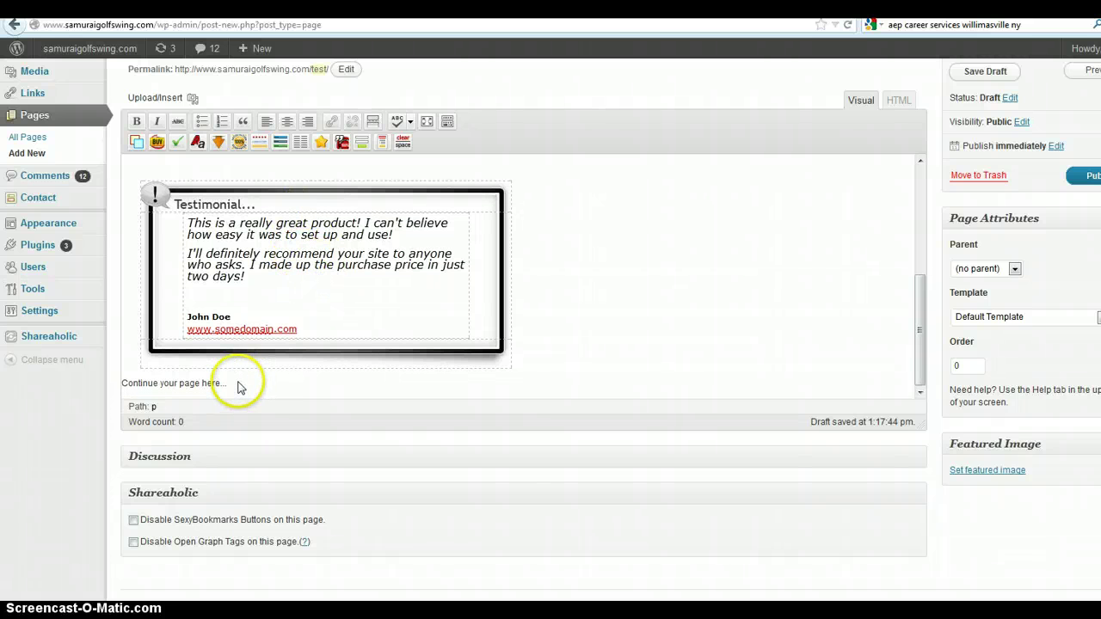
left_click_drag(125, 383, 219, 384)
key("BackSpace")
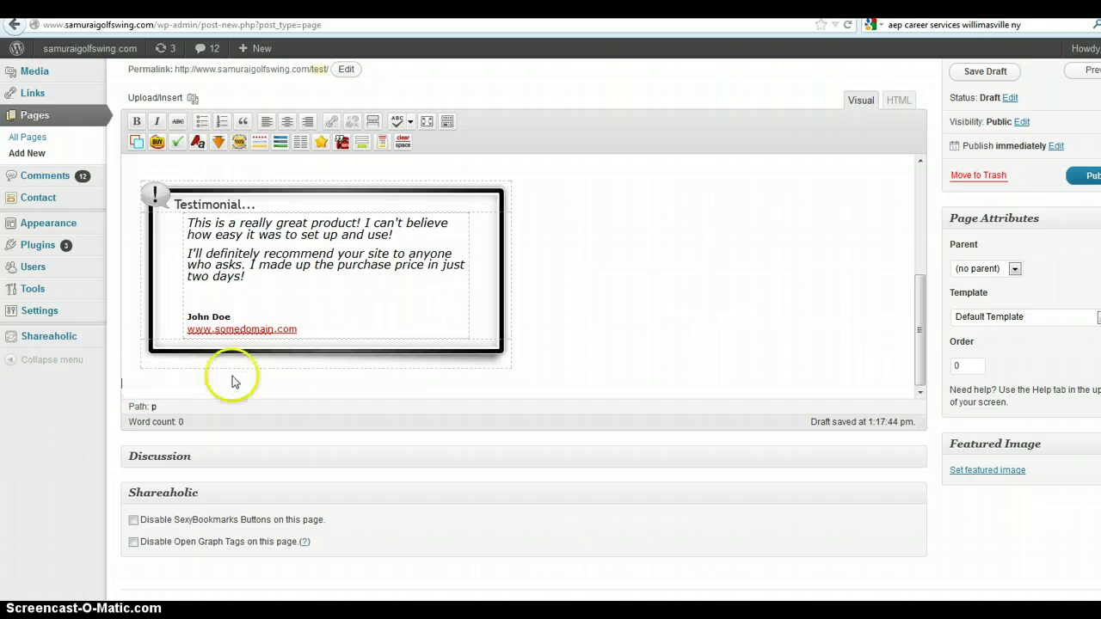
Review the new page's badge and testimonial box, the Shareaholic options and the publish settings.
scroll(258, 352, "up", 3)
scroll(670, 319, "up", 1)
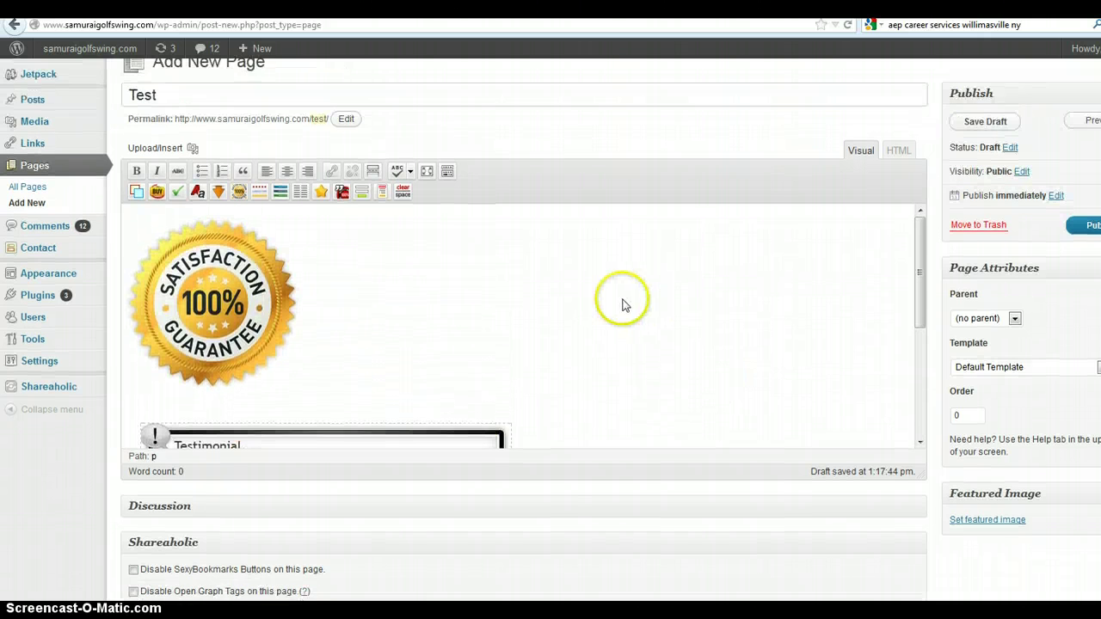
scroll(533, 290, "down", 1)
scroll(413, 275, "up", 1)
scroll(390, 279, "down", 3)
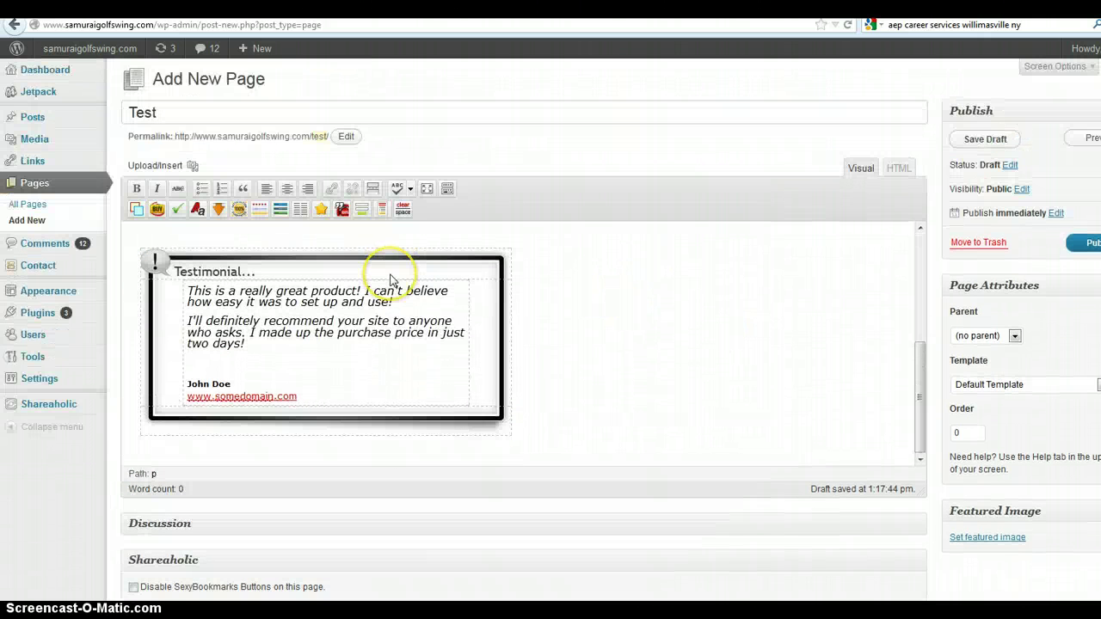
scroll(346, 293, "up", 2)
scroll(349, 295, "down", 3)
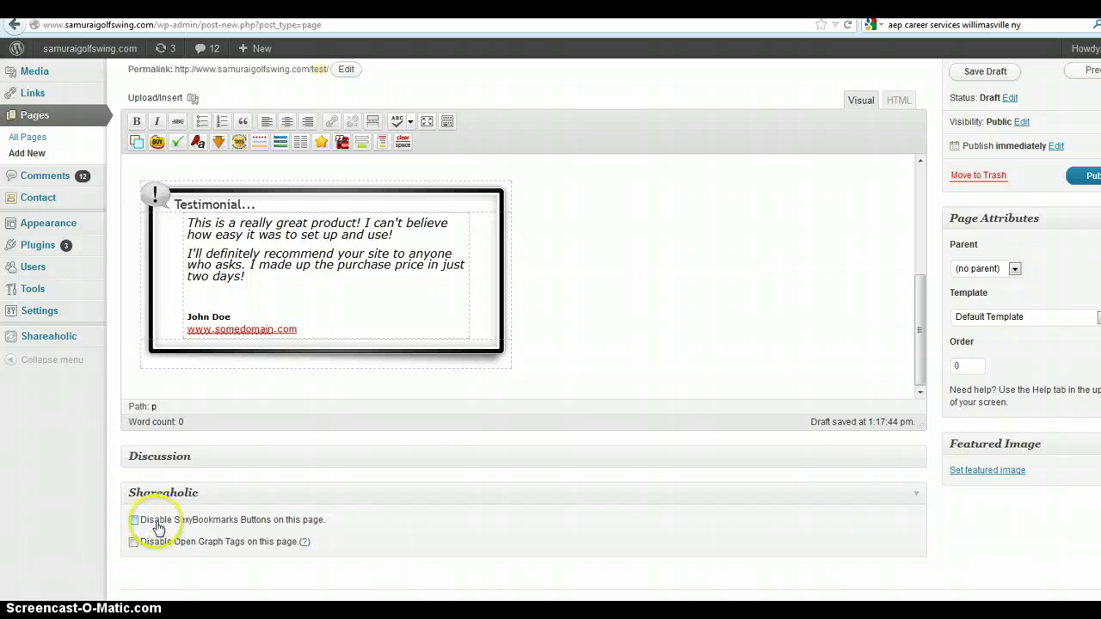
scroll(860, 421, "up", 1)
scroll(856, 413, "up", 1)
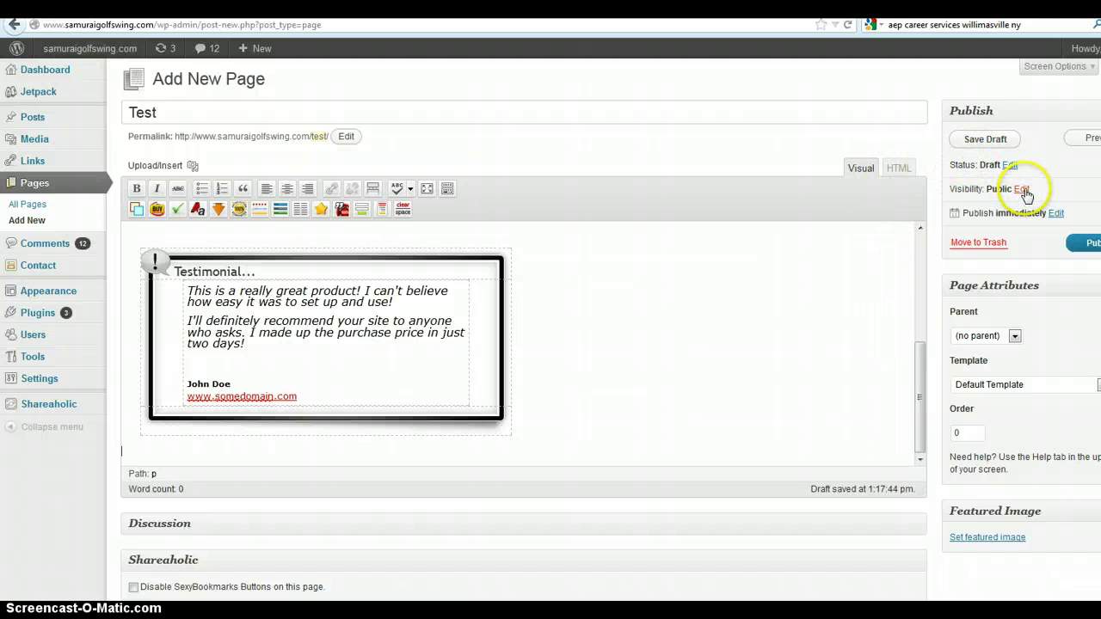
Make the Test page a child of the ANTS page and publish it.
left_click(1025, 386)
left_click(1025, 386)
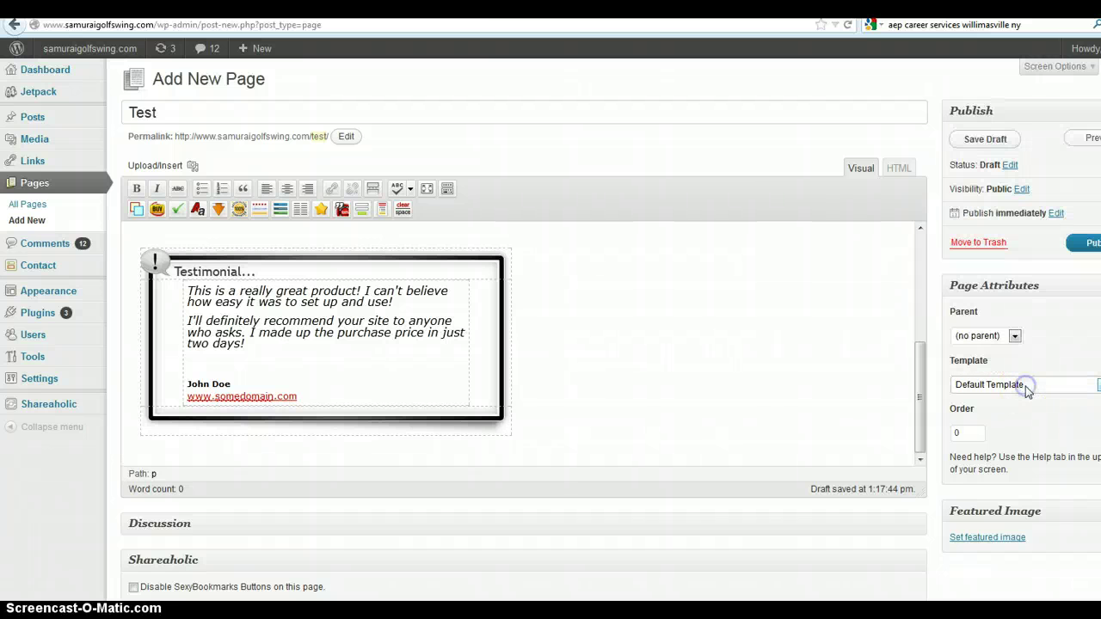
left_click(1008, 338)
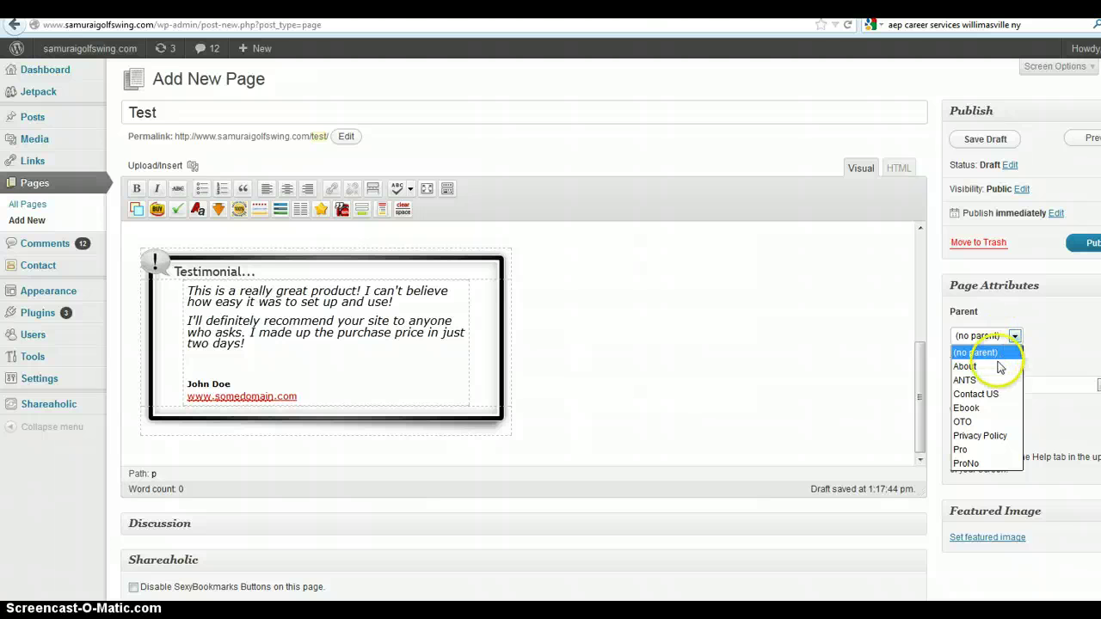
left_click(989, 385)
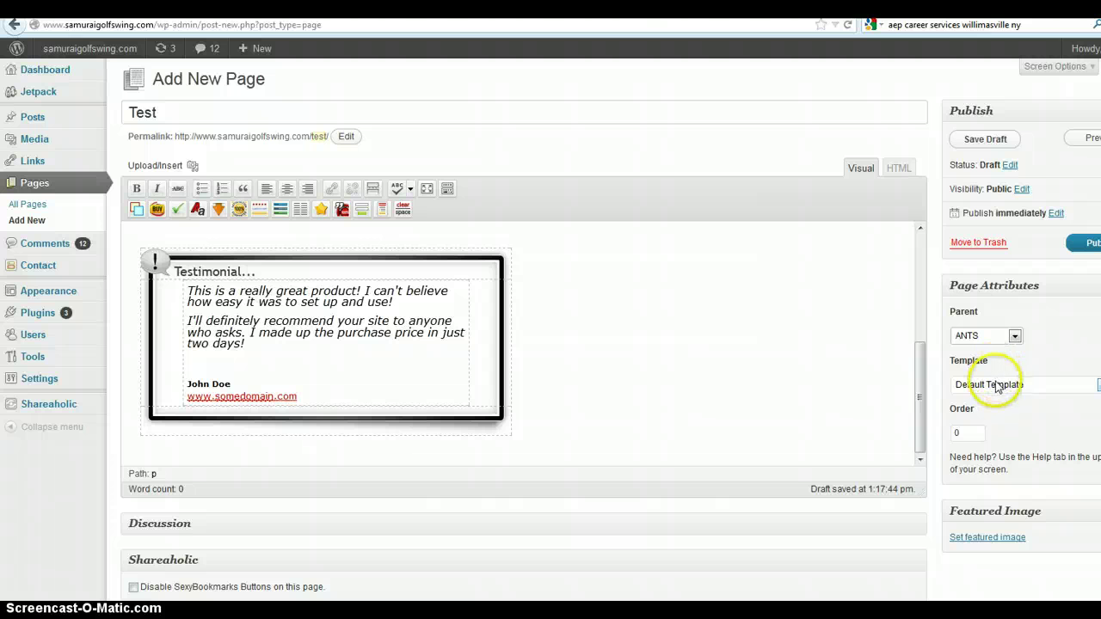
left_click(1075, 248)
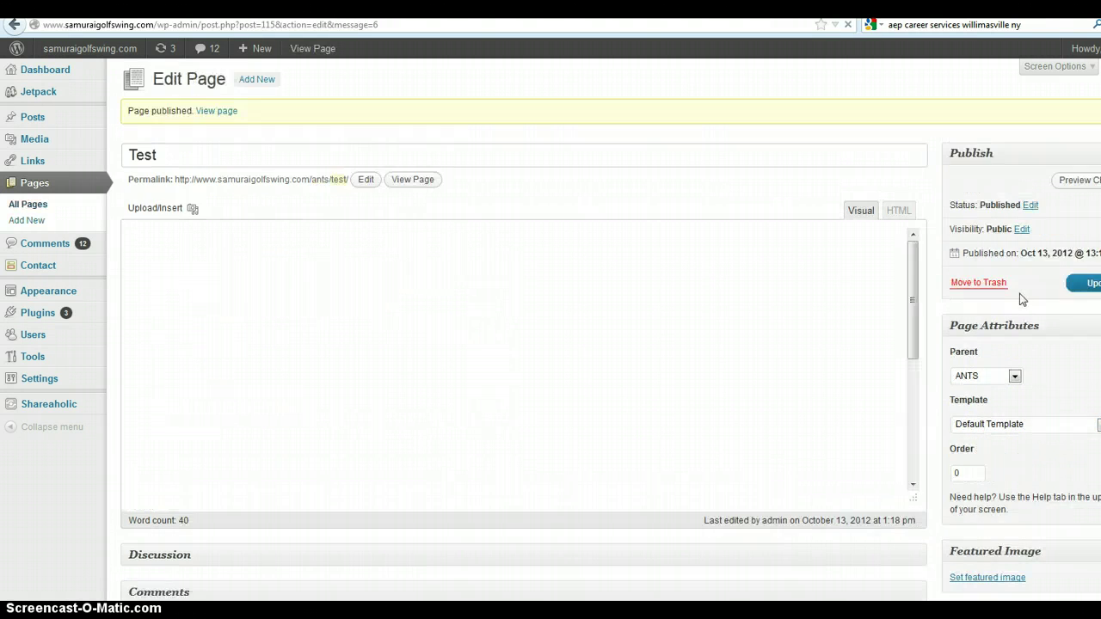
View the published Test page on the live site, checking its badge, testimonial box, sharing buttons and navigation bar.
left_click(1071, 182)
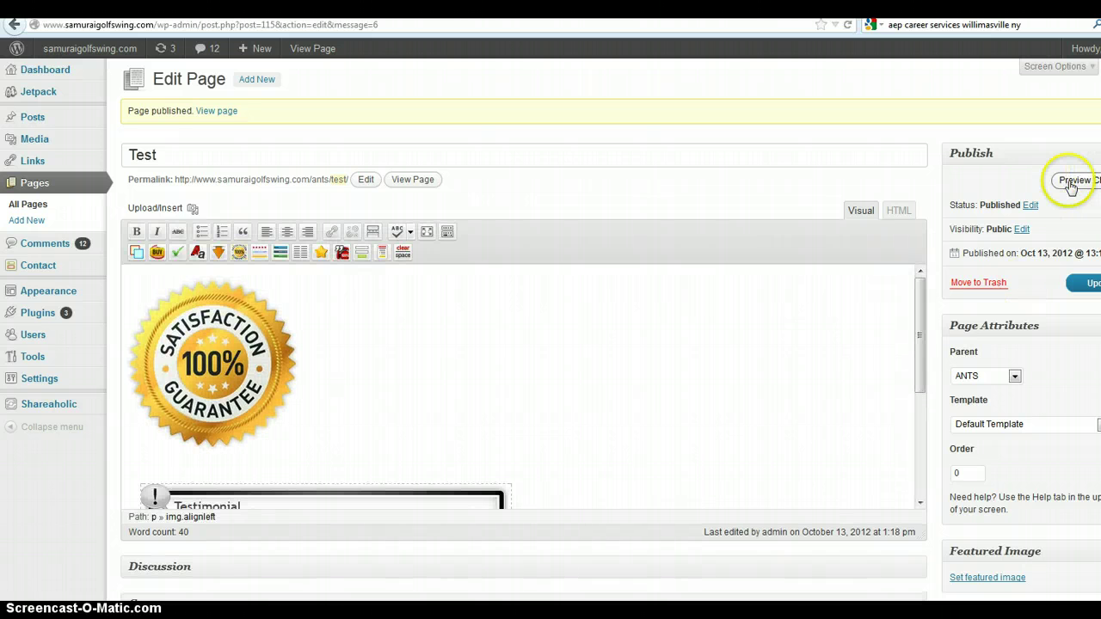
left_click(413, 179)
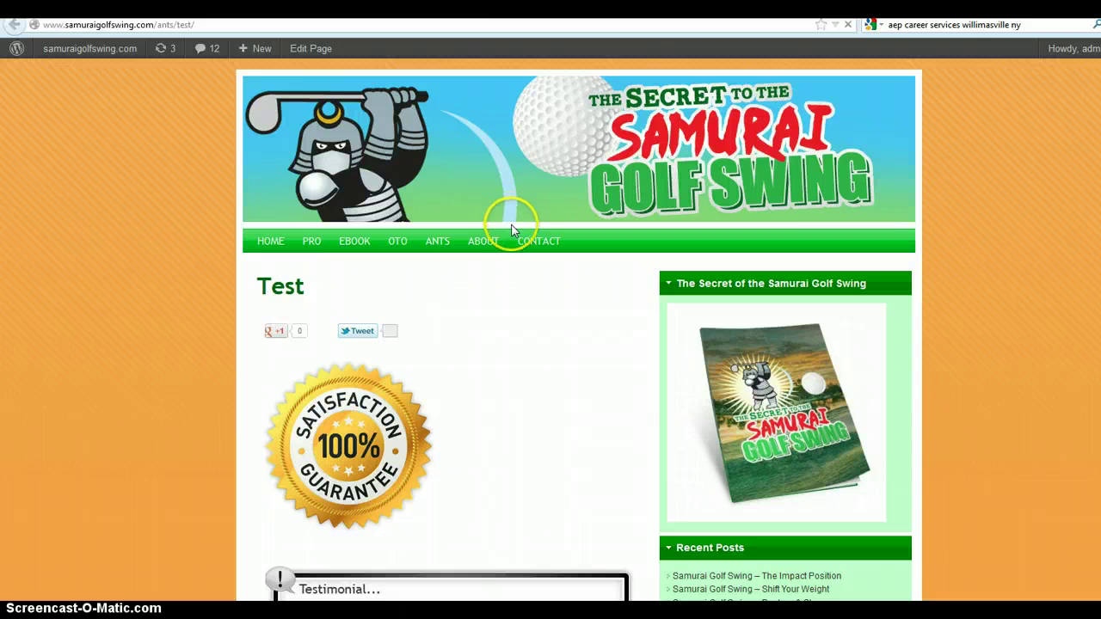
scroll(497, 331, "down", 4)
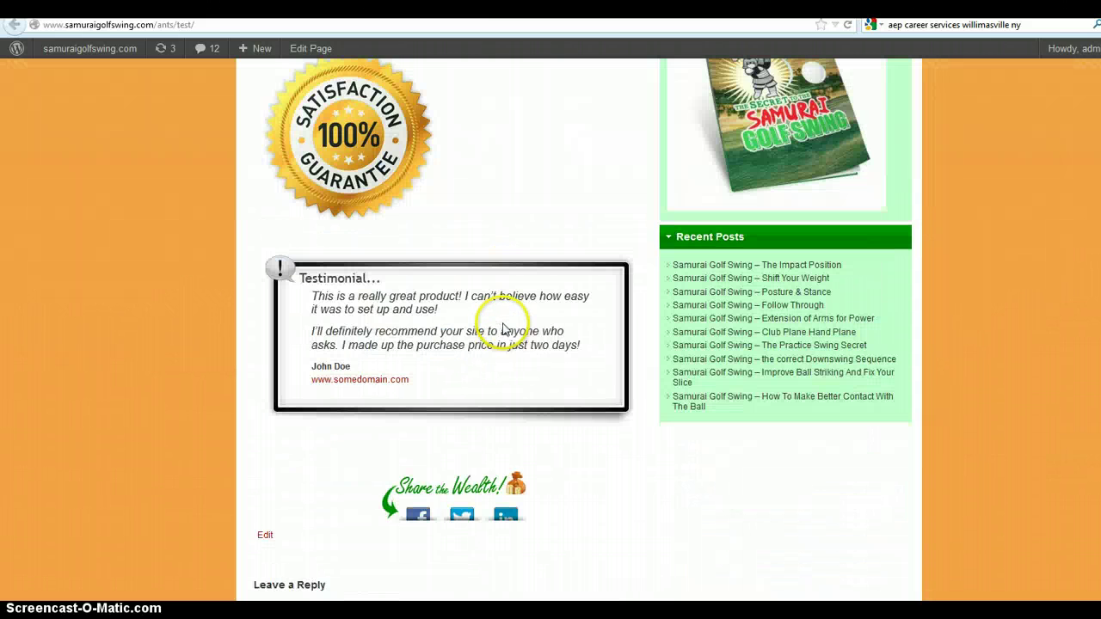
scroll(504, 323, "down", 3)
scroll(505, 327, "up", 6)
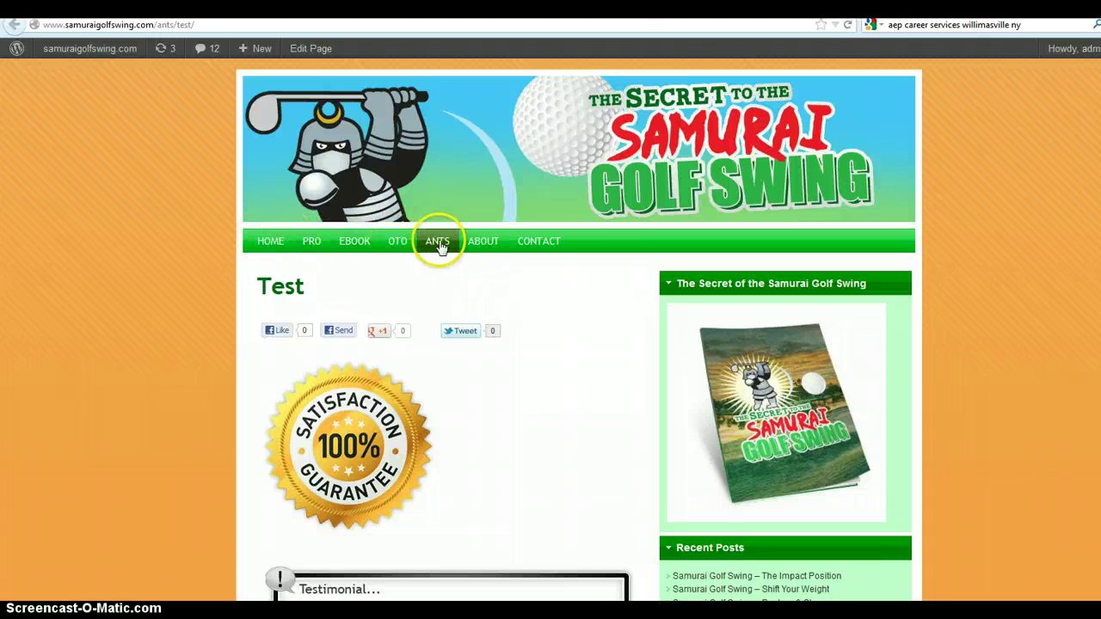
left_click(261, 244)
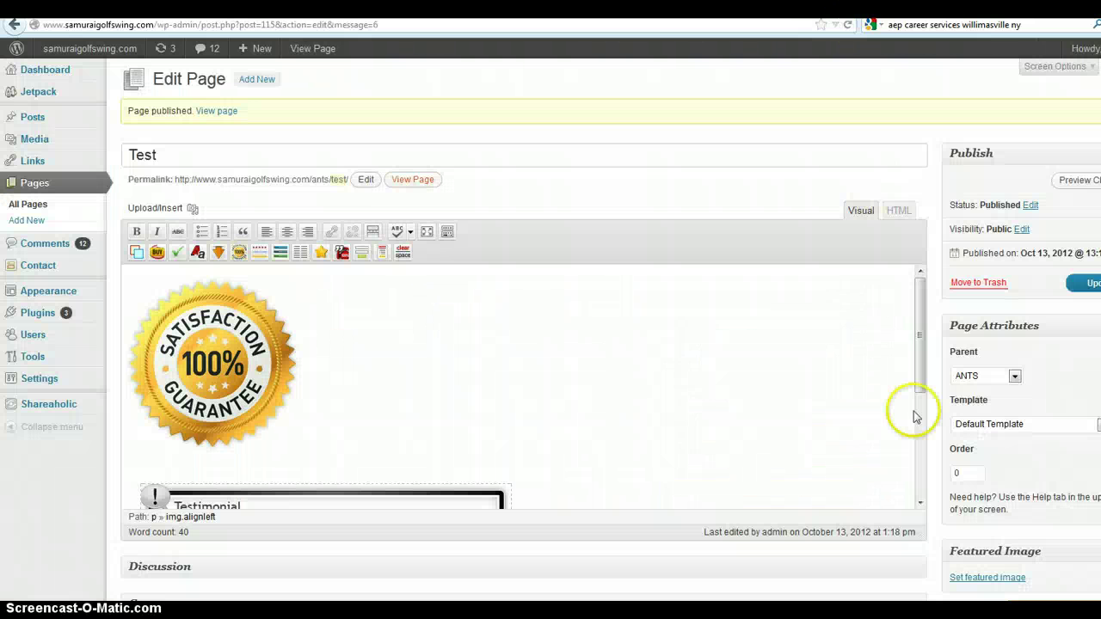
Keep ANTS as the Test page's parent and set its page order to 1.
left_click(1011, 378)
left_click(989, 414)
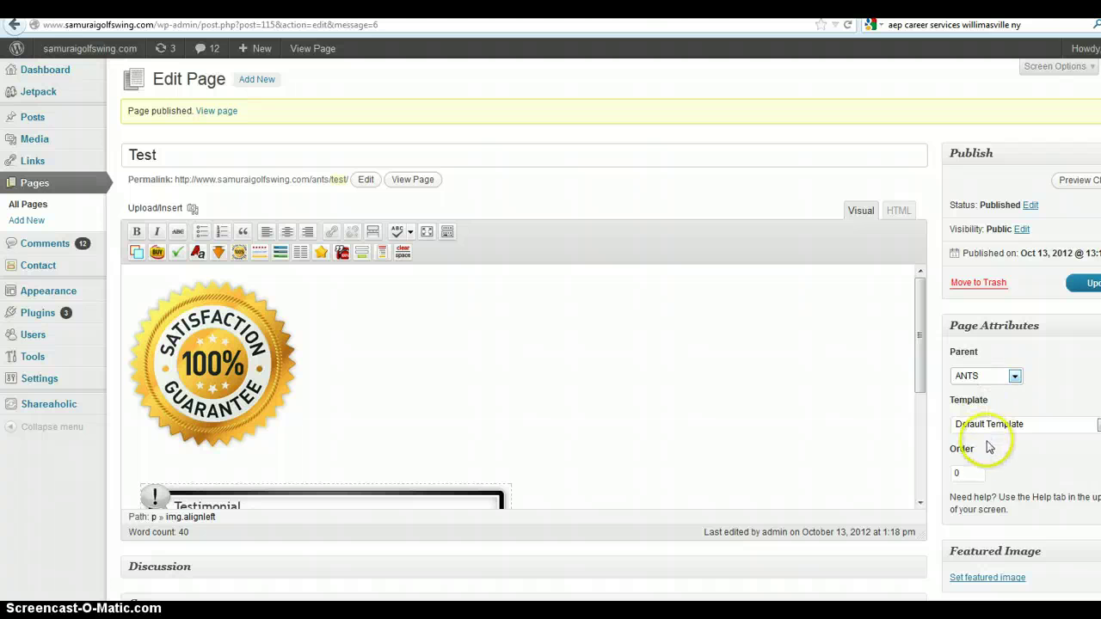
double_click(961, 472)
type("1")
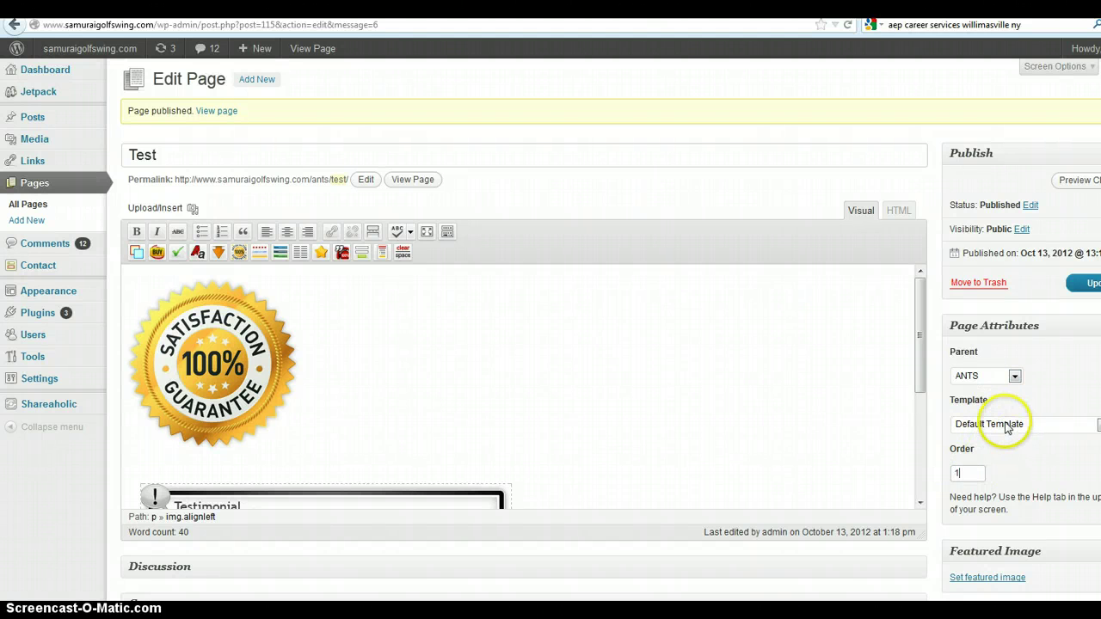
Try the "8 - Guru Secrets Sales Page" template on the Test page and preview the page.
left_click(1003, 425)
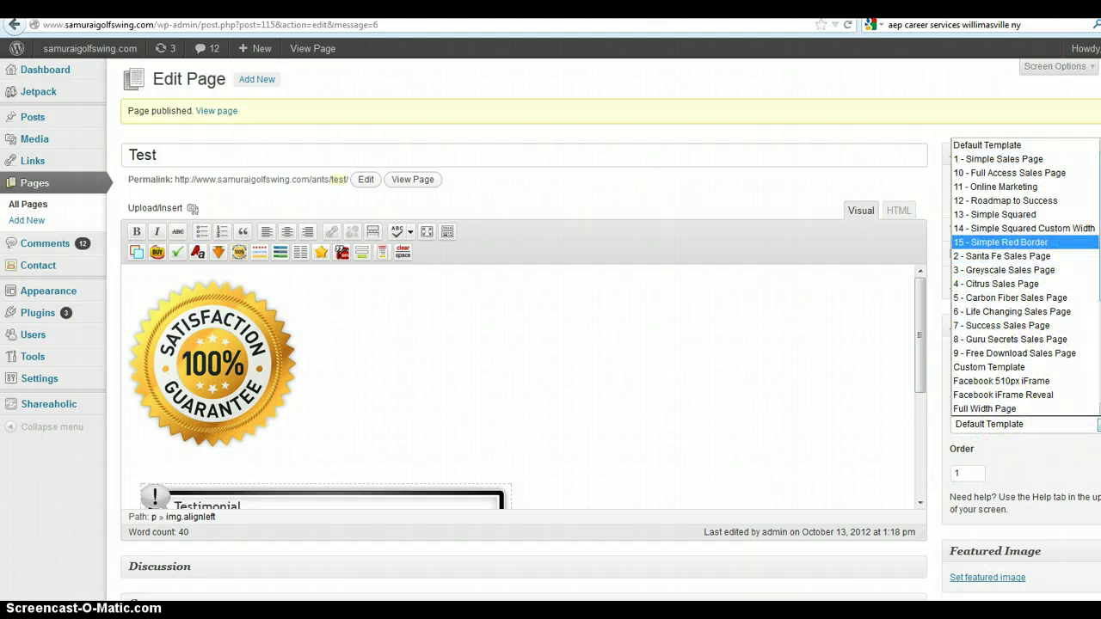
scroll(1092, 250, "down", 4)
scroll(1023, 275, "up", 4)
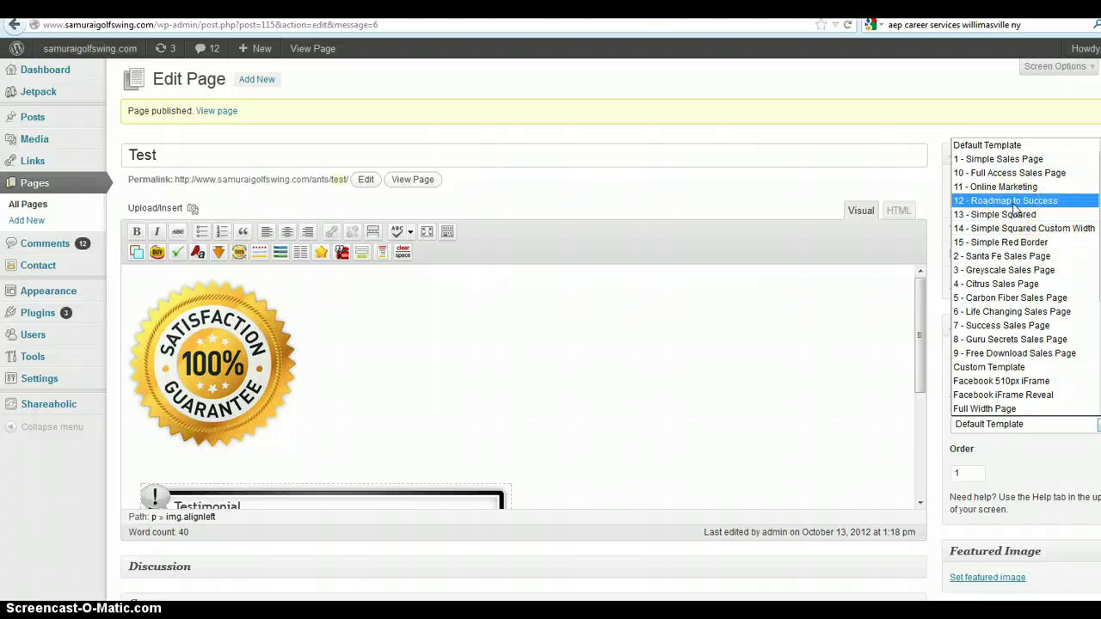
left_click(1015, 340)
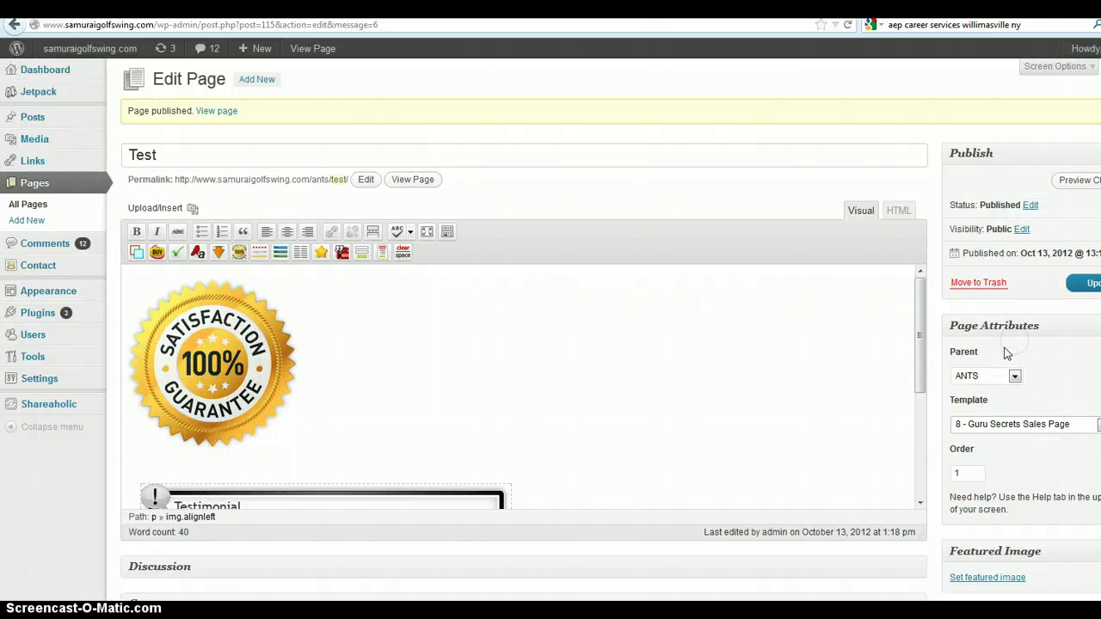
left_click(1075, 182)
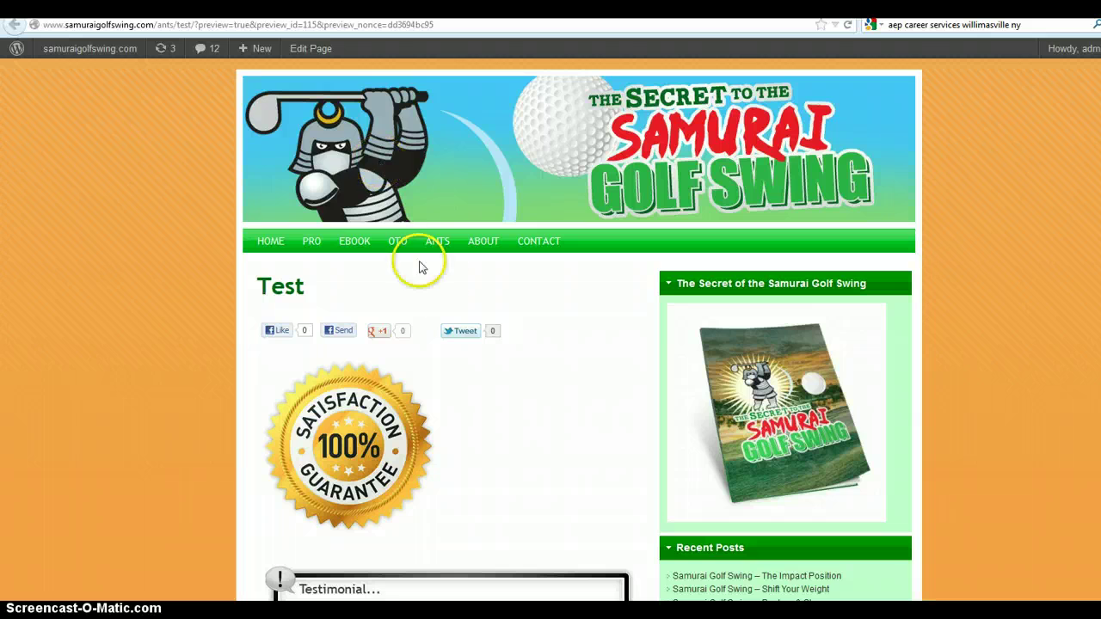
scroll(449, 273, "down", 4)
scroll(451, 272, "up", 4)
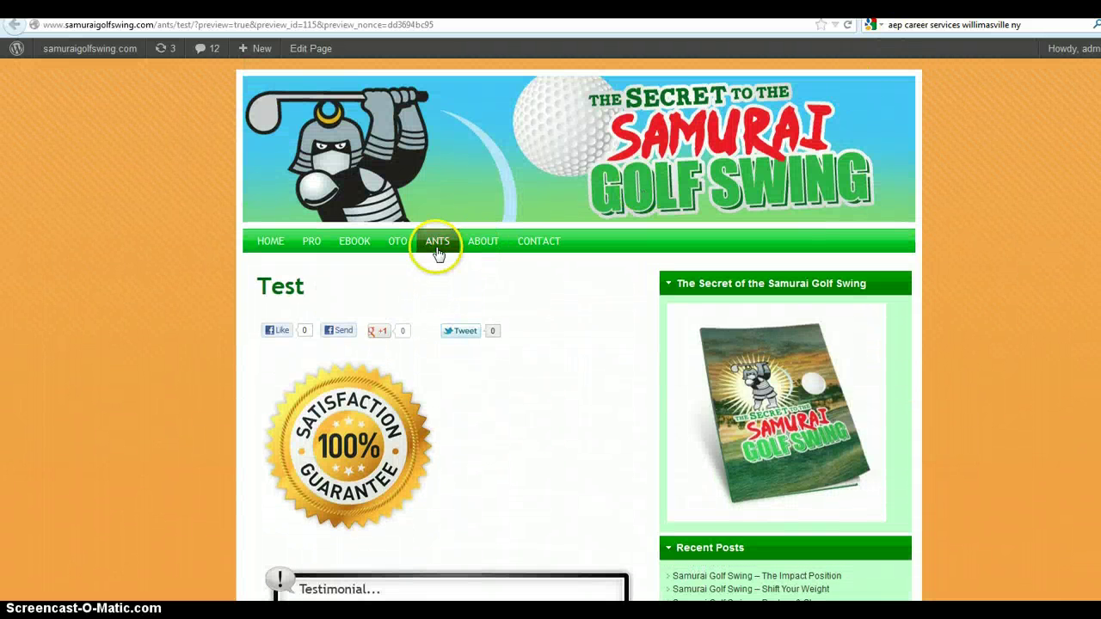
key("ctrl+w")
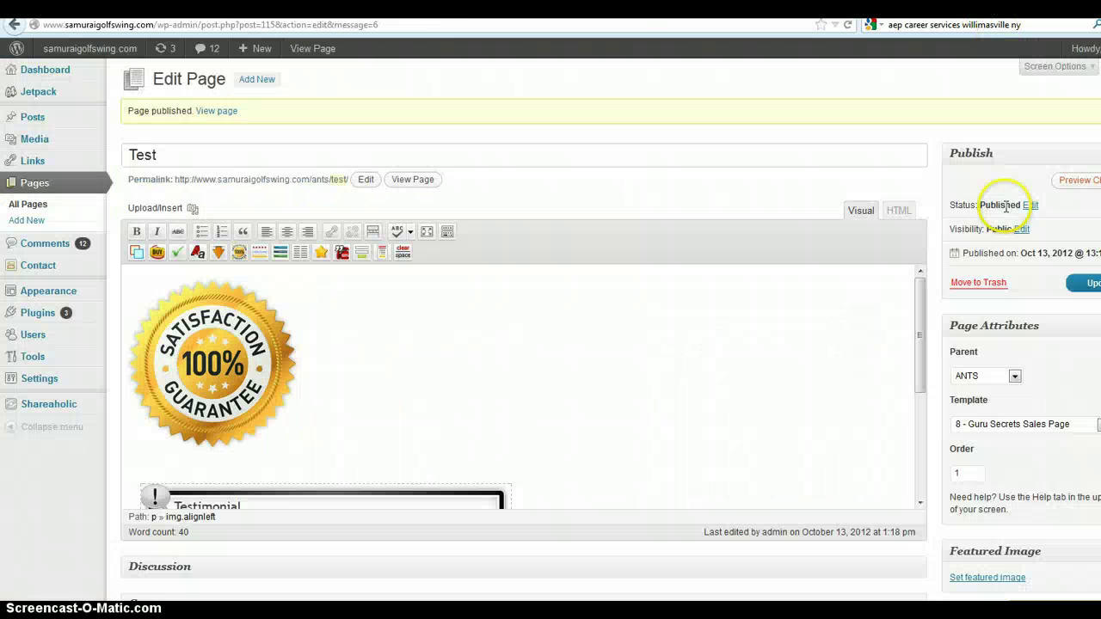
Set the Test page's template to Default Template and update the page.
left_click(997, 424)
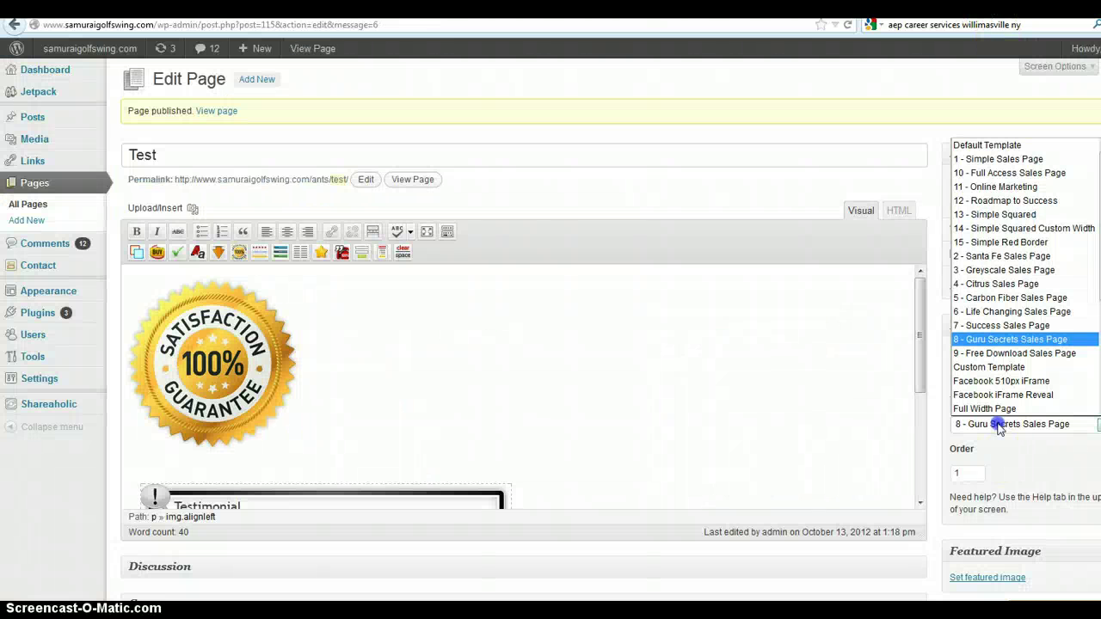
left_click(997, 146)
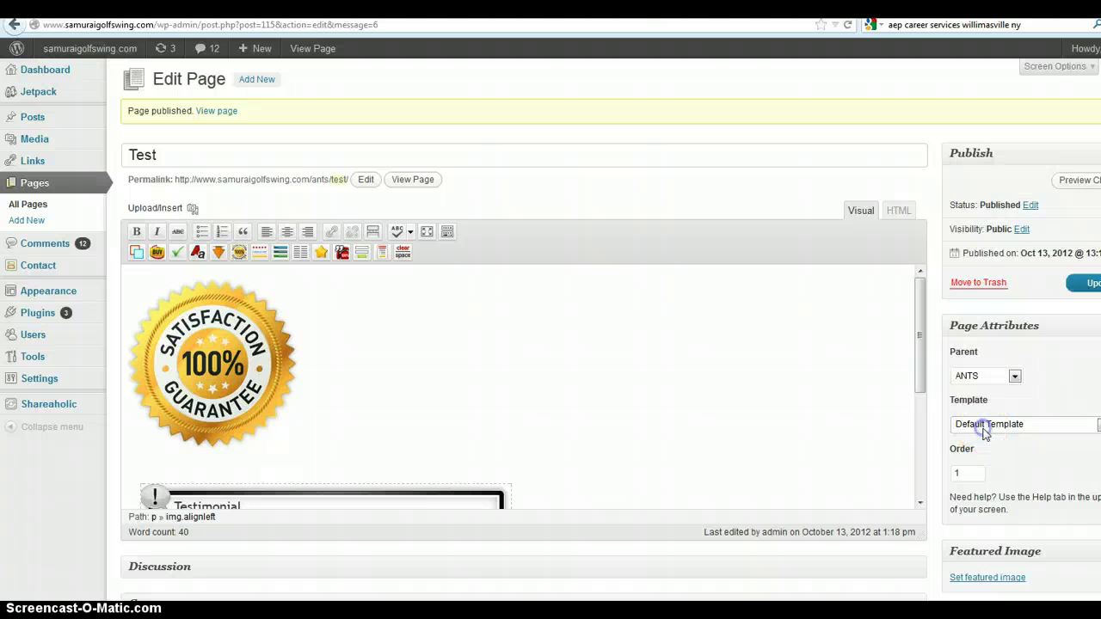
scroll(974, 465, "down", 2)
scroll(974, 466, "up", 2)
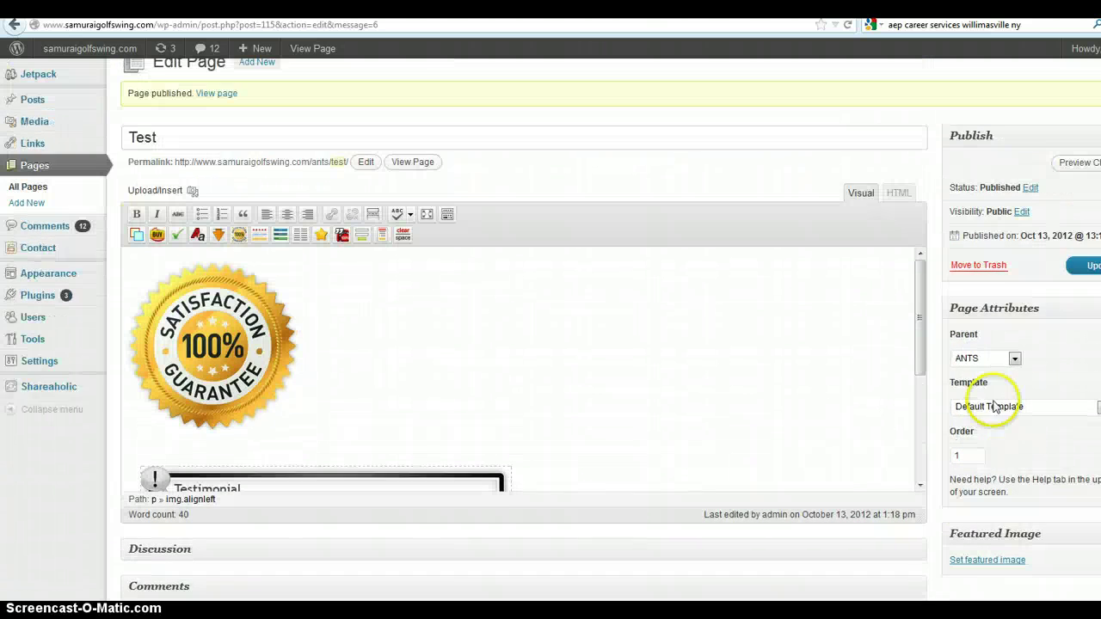
left_click(1083, 284)
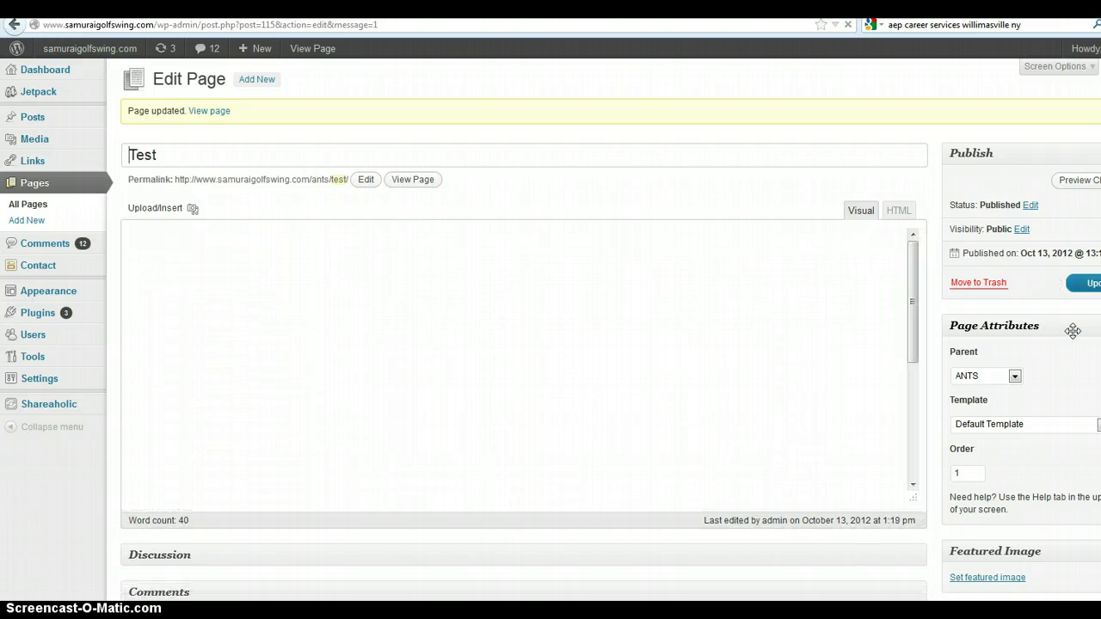
scroll(799, 425, "down", 4)
scroll(787, 428, "down", 2)
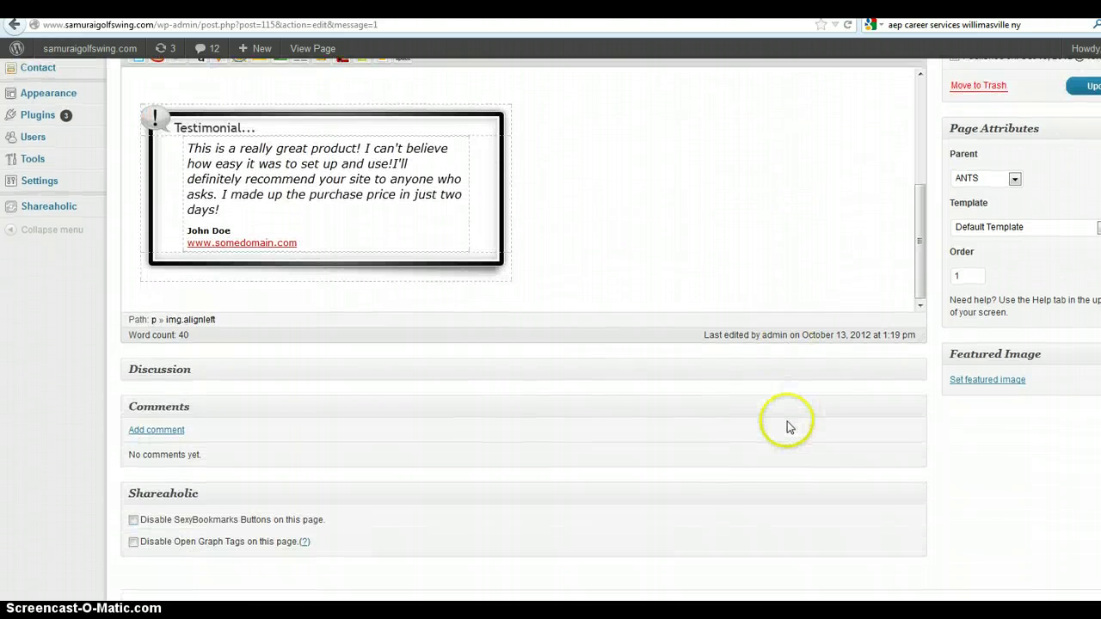
scroll(459, 457, "up", 2)
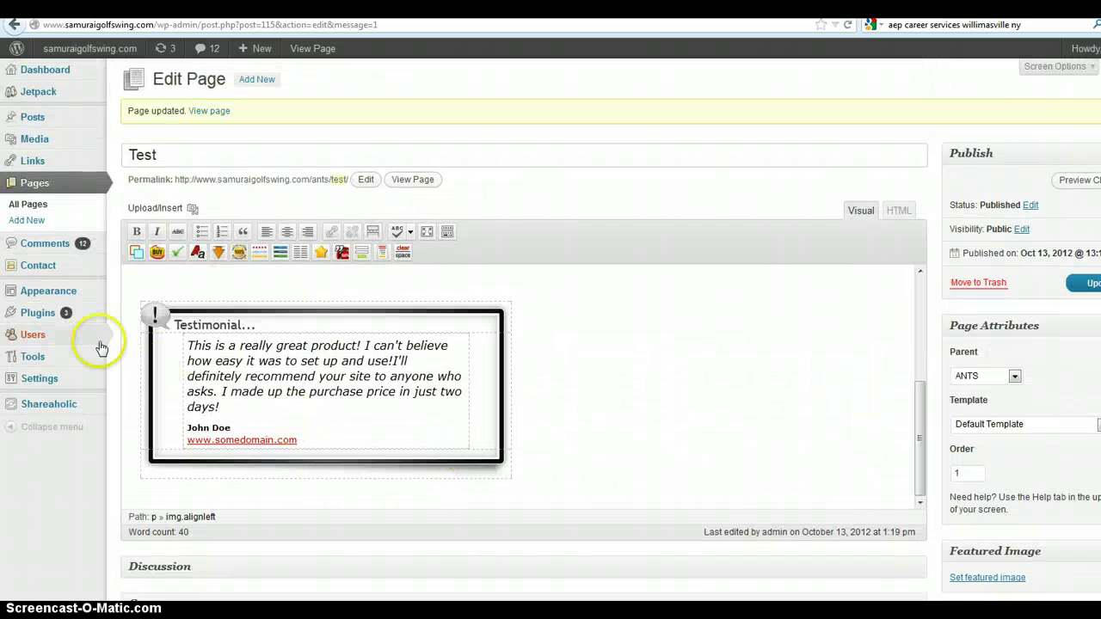
Search the plugin directory for "all in one seo" to add a new plugin.
mouse_move(34, 313)
left_click(142, 333)
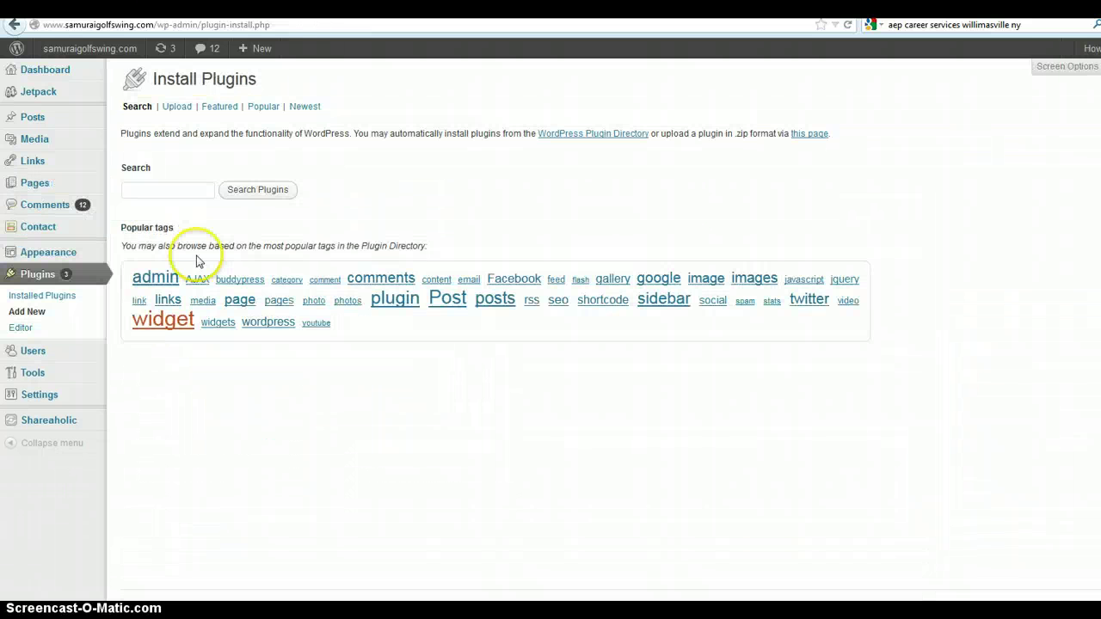
left_click(175, 194)
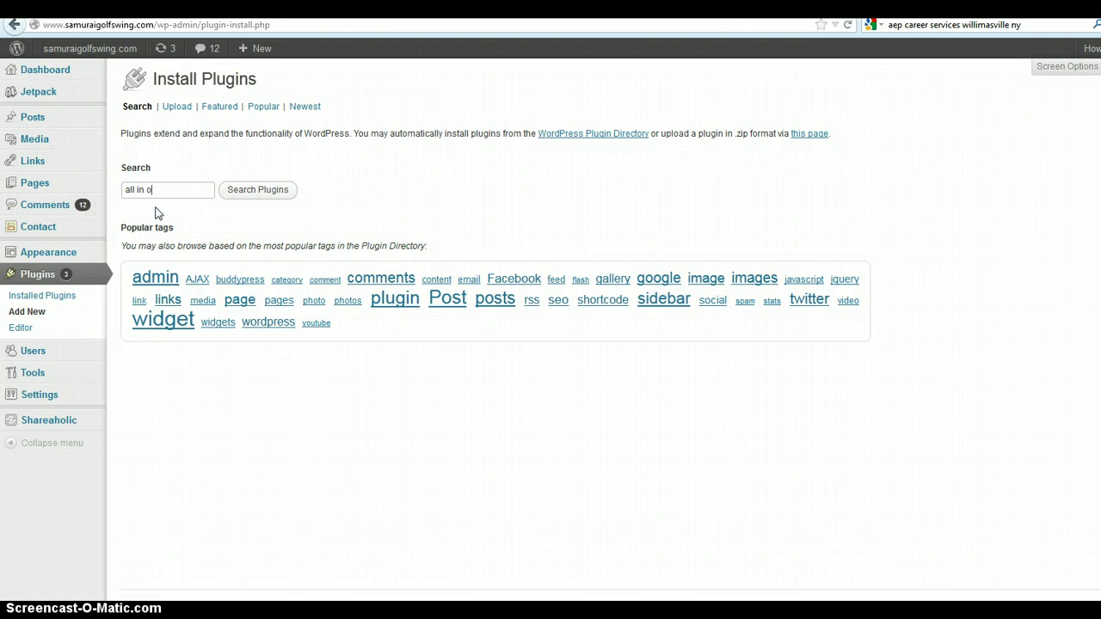
left_click(244, 195)
left_click(263, 207)
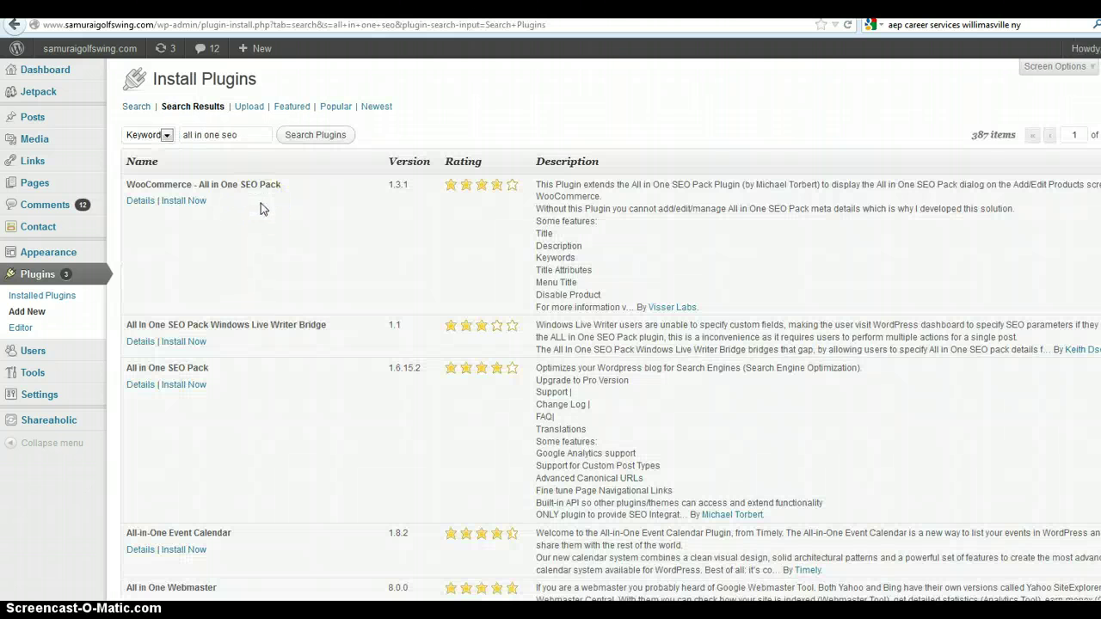
left_click(250, 196)
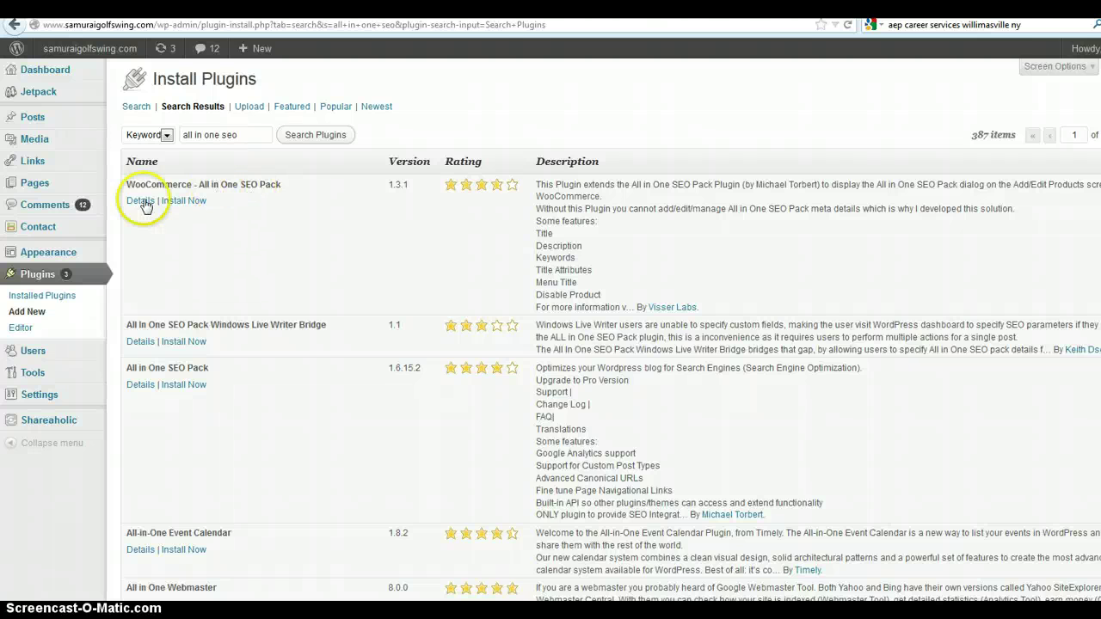
Install and activate the "WooCommerce - All in One SEO Pack" plugin.
left_click(173, 200)
left_click(595, 280)
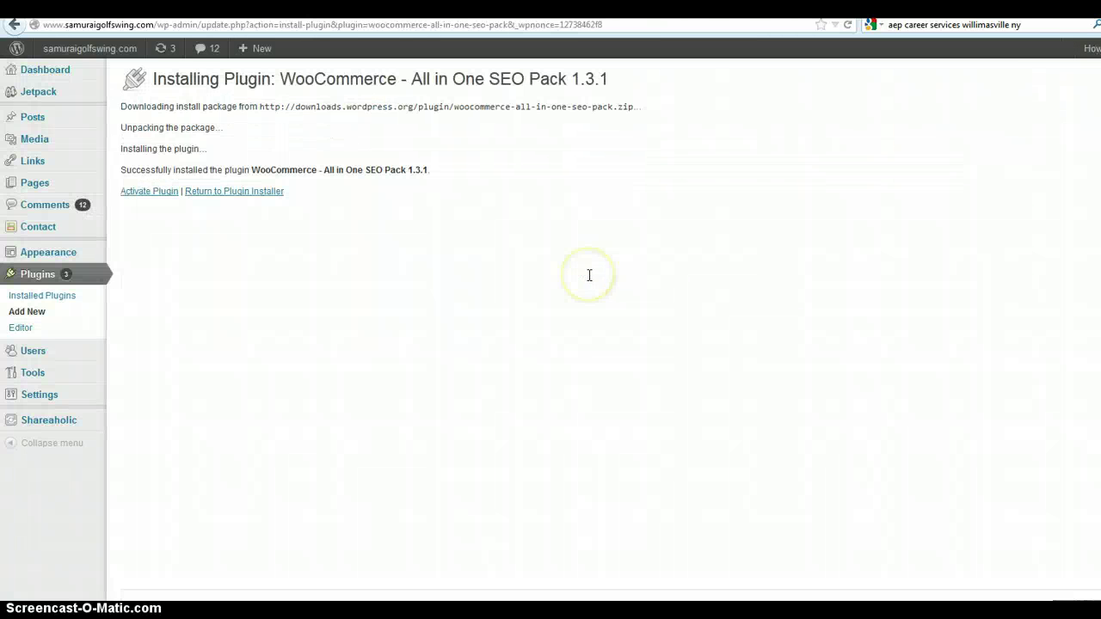
left_click(156, 198)
left_click(283, 315)
scroll(284, 318, "down", 3)
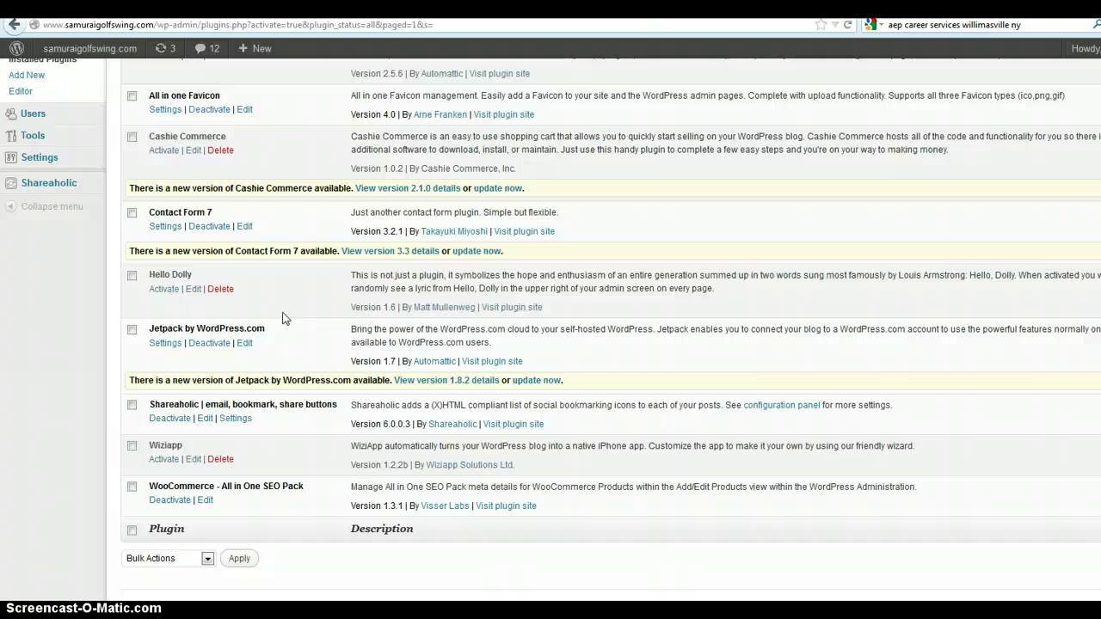
scroll(283, 318, "up", 3)
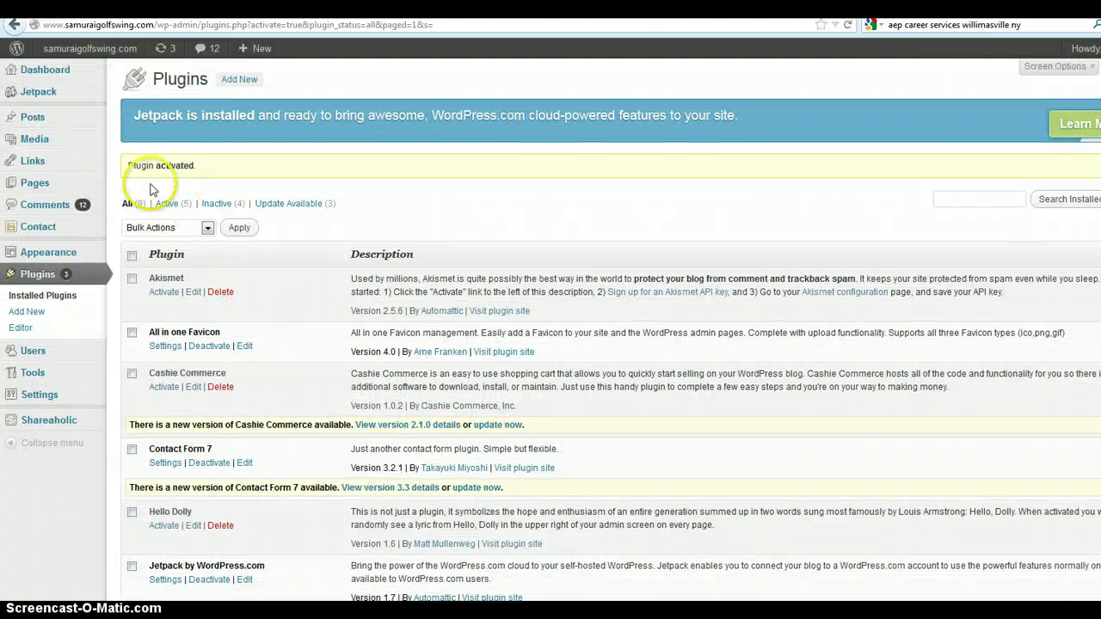
View the live Test page from the list of all pages and open it for editing.
mouse_move(60, 184)
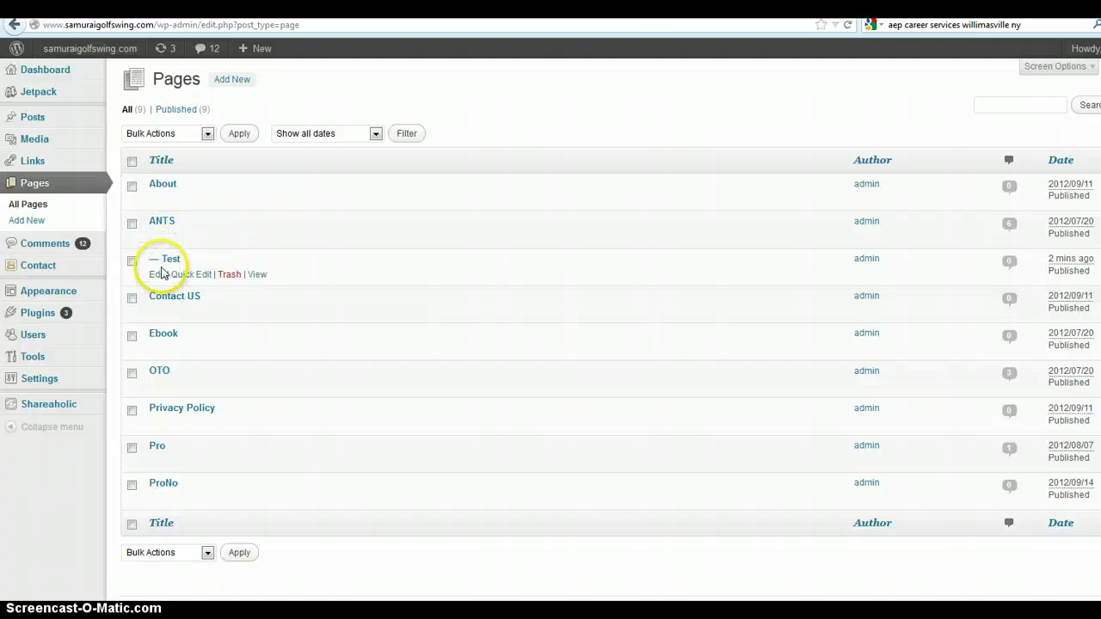
left_click(257, 274)
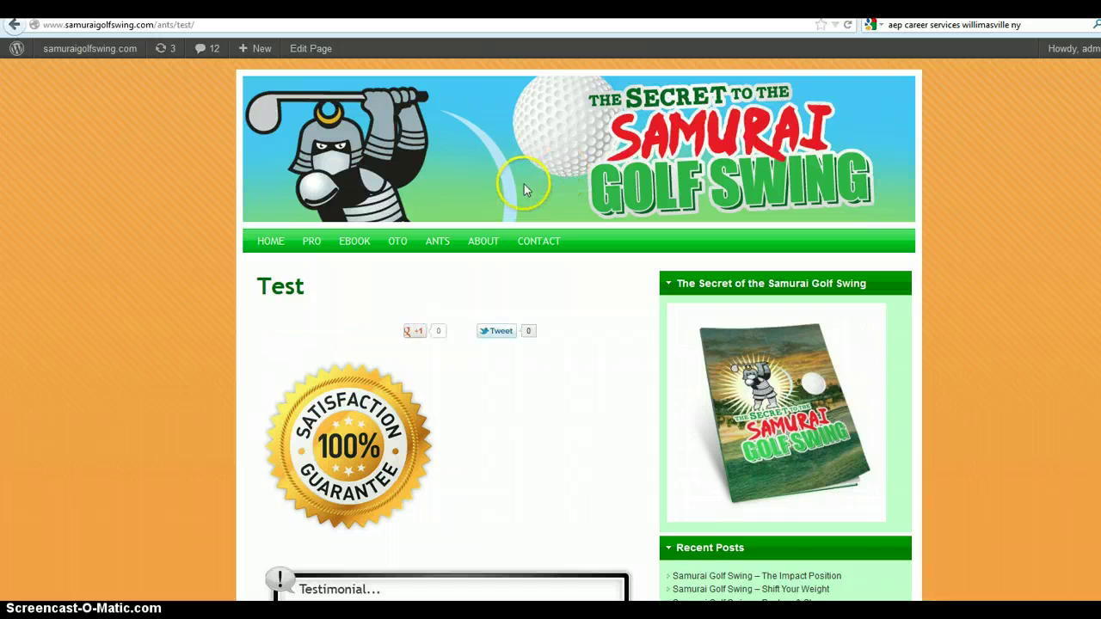
scroll(526, 183, "down", 6)
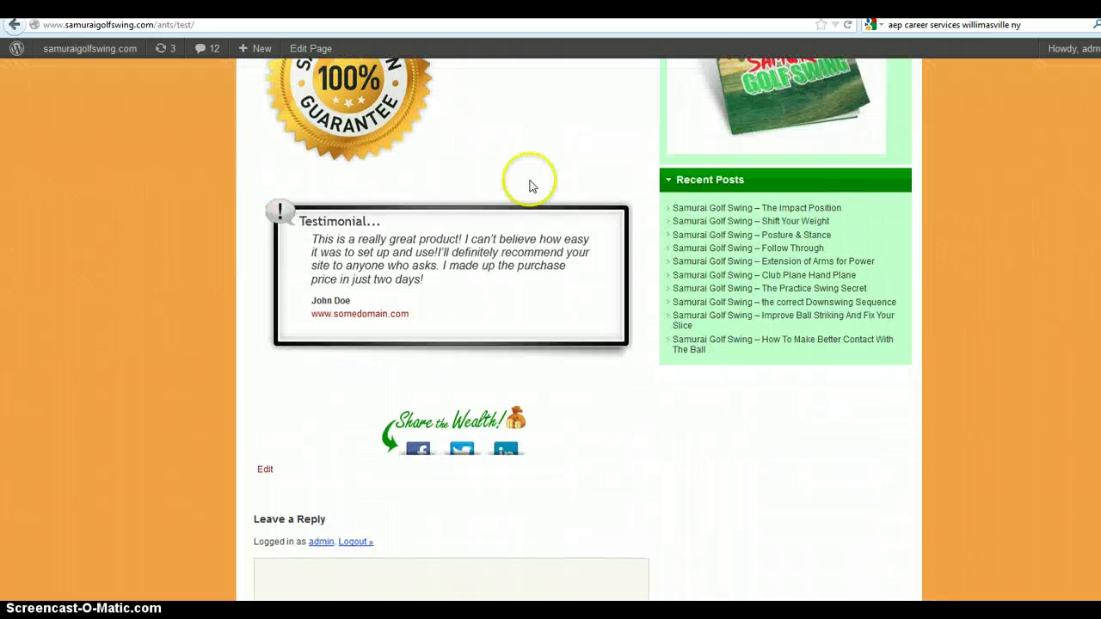
left_click(14, 24)
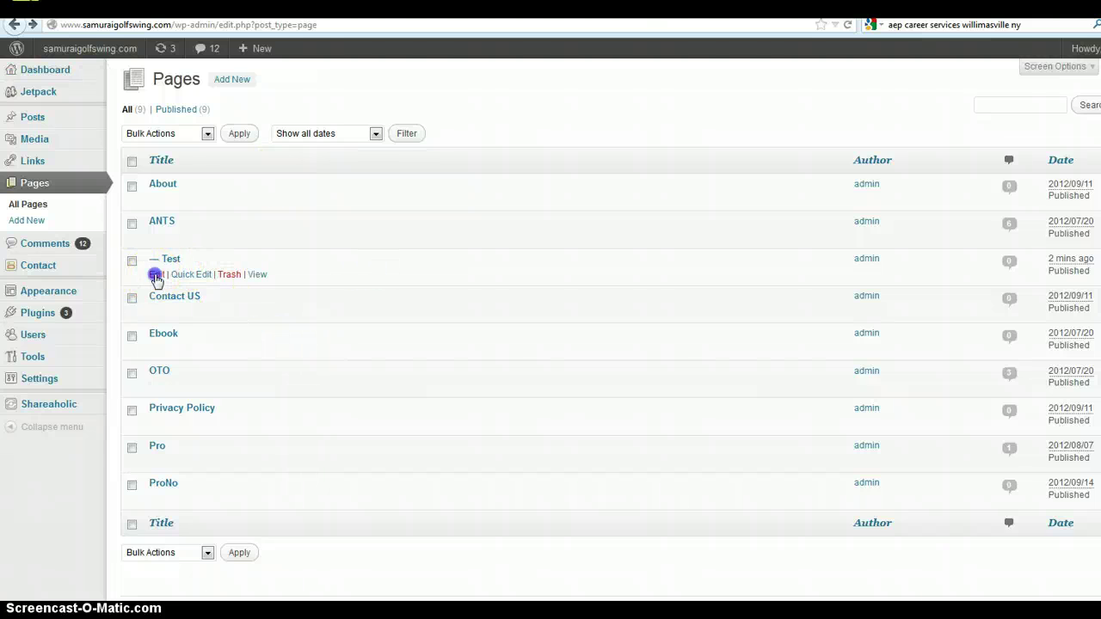
left_click(157, 274)
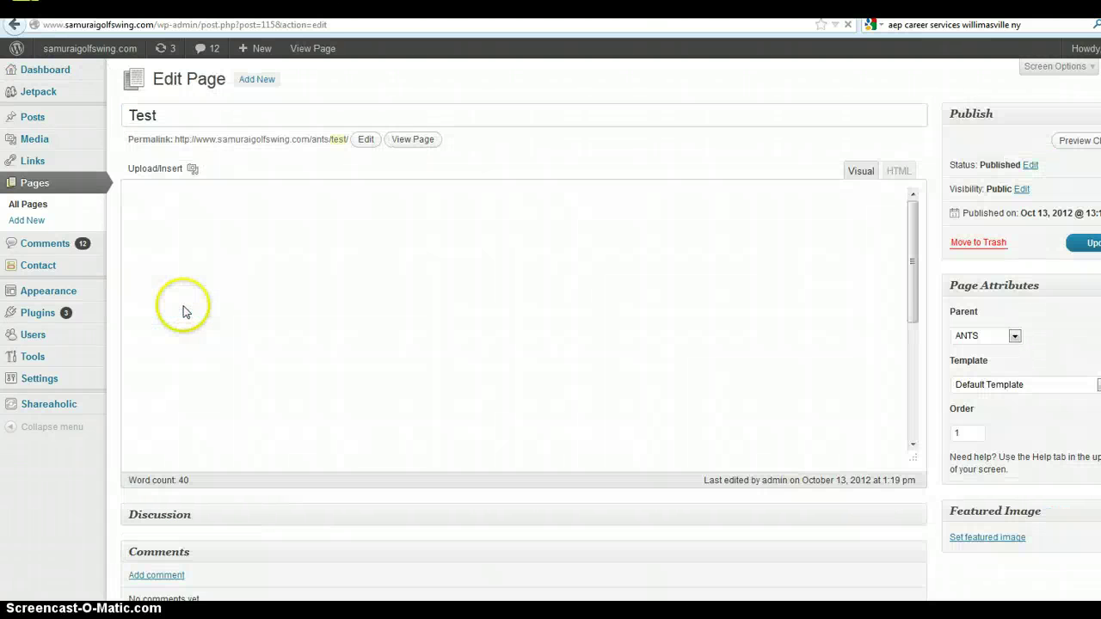
Check the Test page's edit screen below the content editor for SEO fields.
scroll(290, 315, "down", 3)
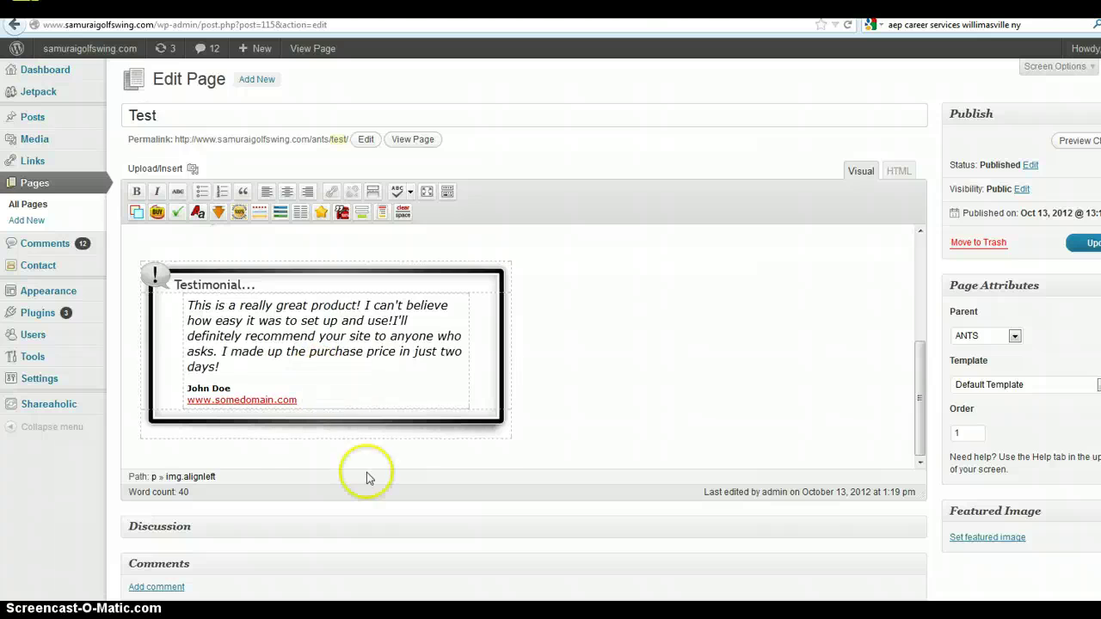
scroll(361, 469, "down", 2)
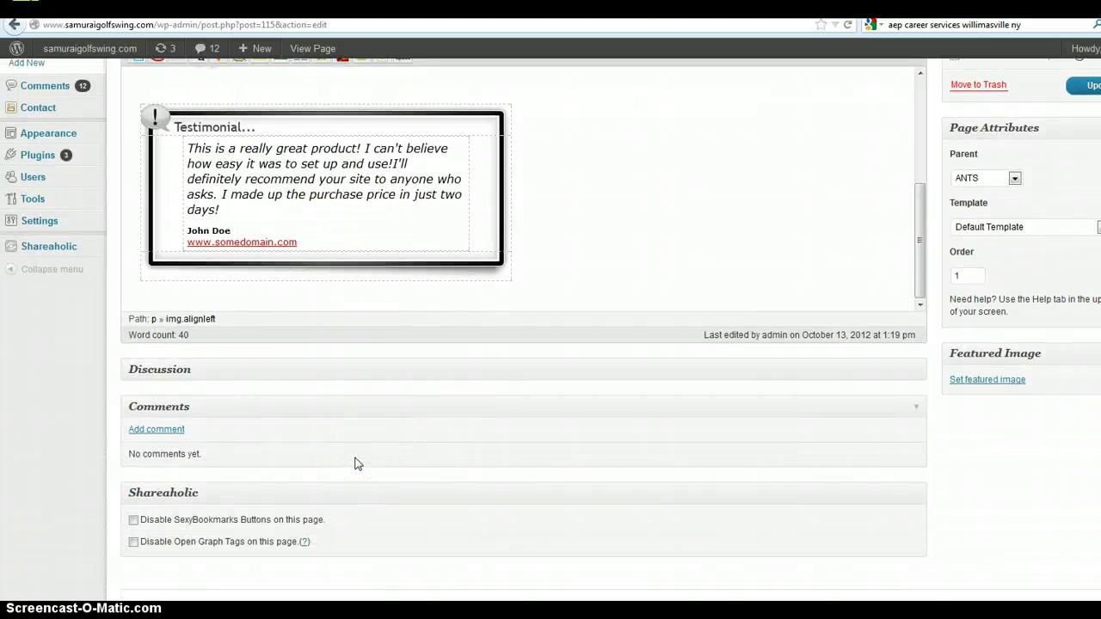
scroll(358, 463, "up", 2)
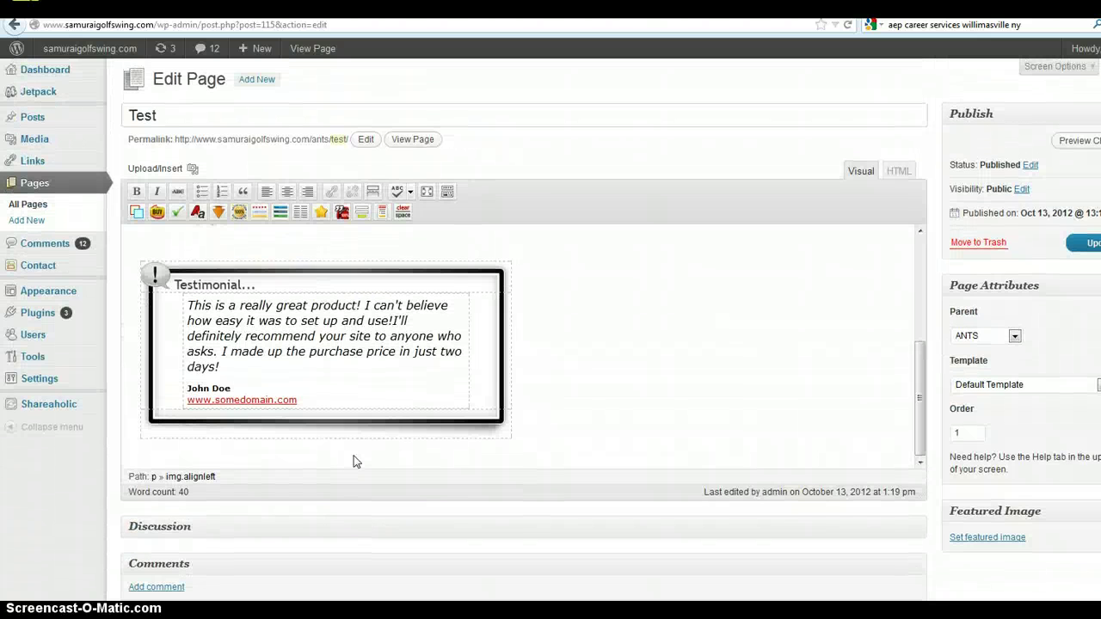
Open the All in one Favicon settings and look through the favicon options.
mouse_move(37, 387)
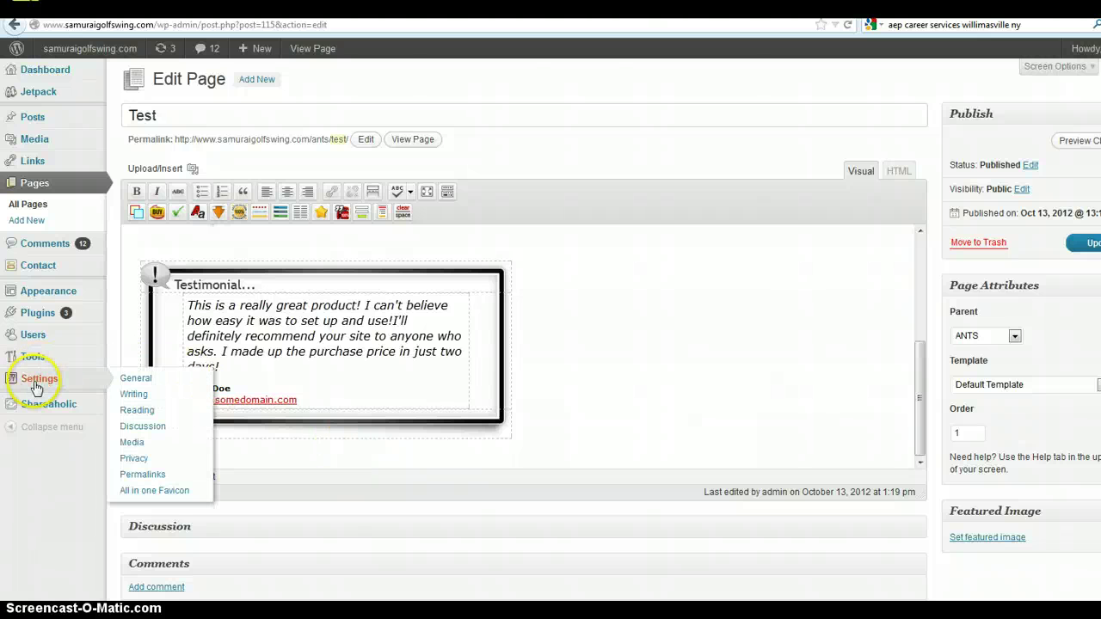
left_click(164, 492)
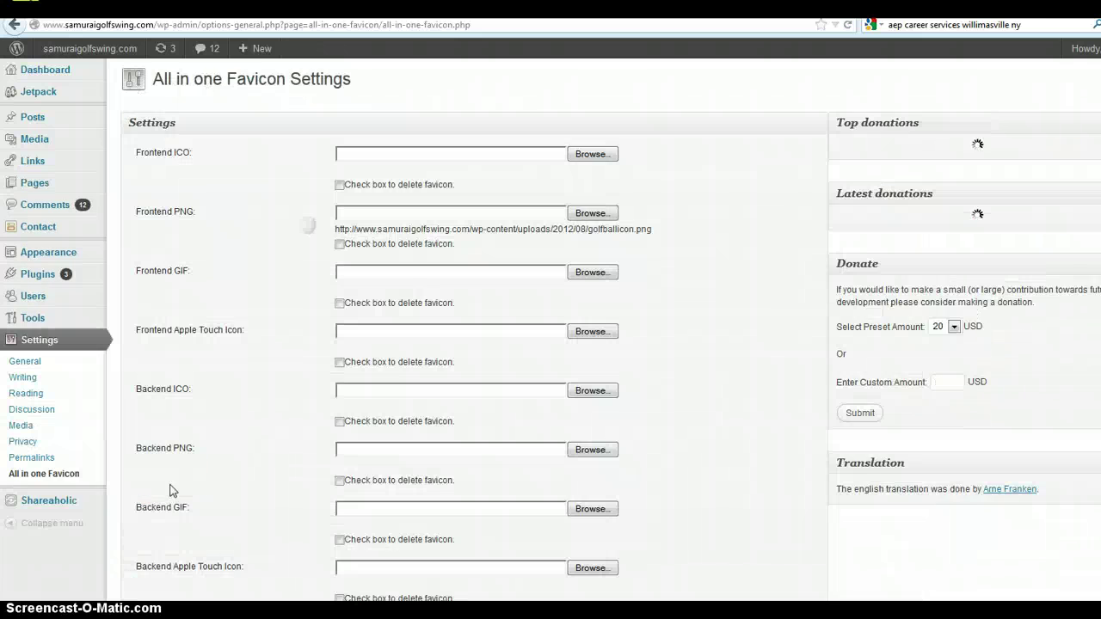
scroll(383, 354, "down", 6)
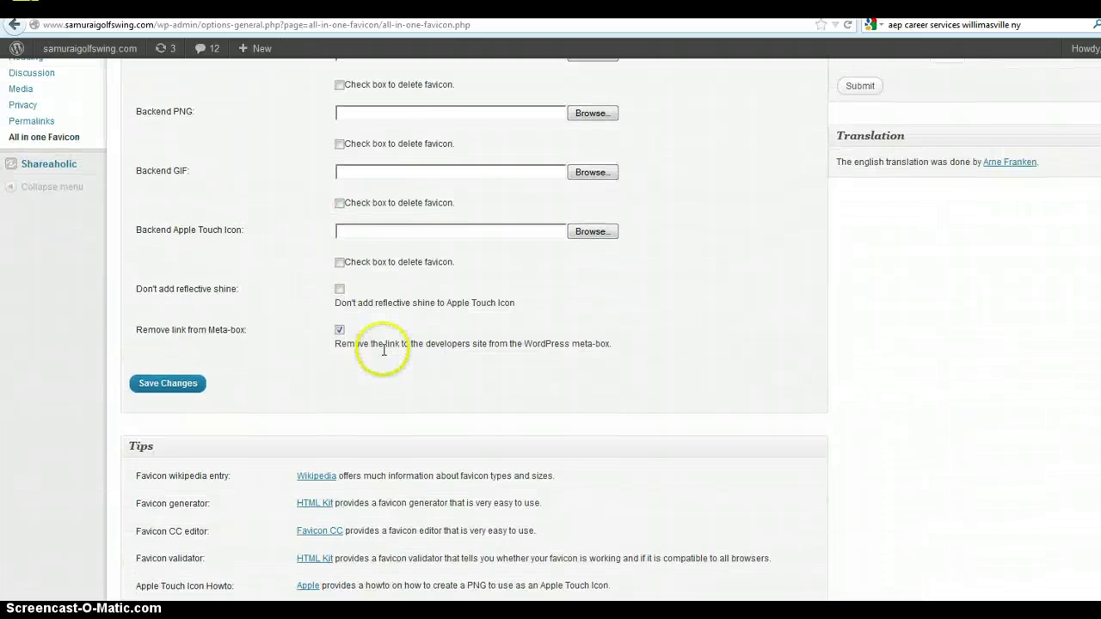
scroll(371, 347, "up", 5)
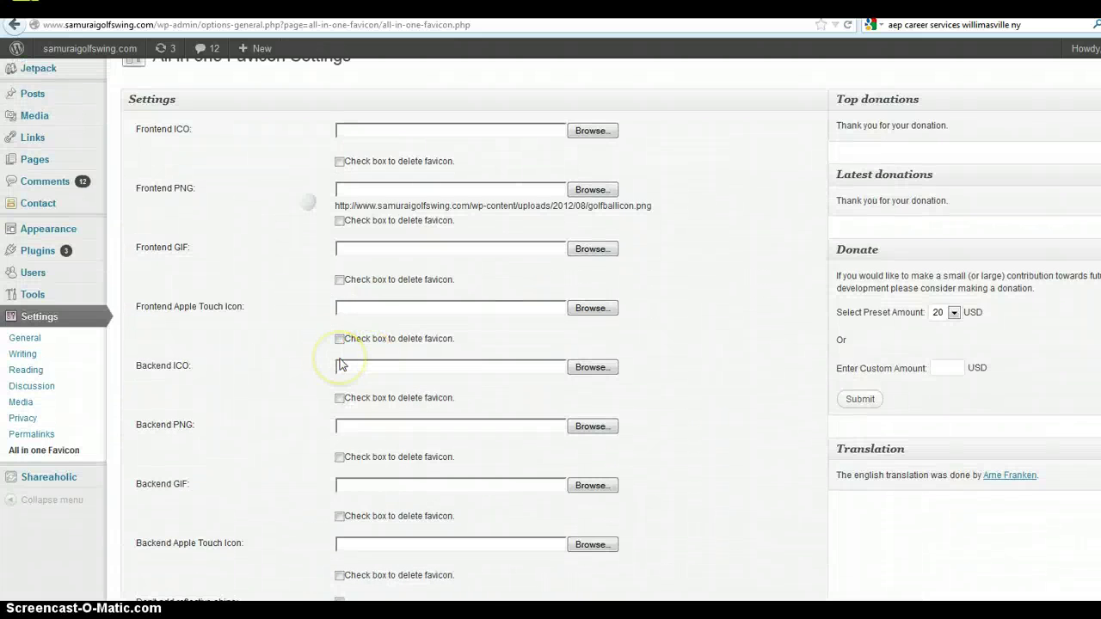
scroll(339, 364, "up", 1)
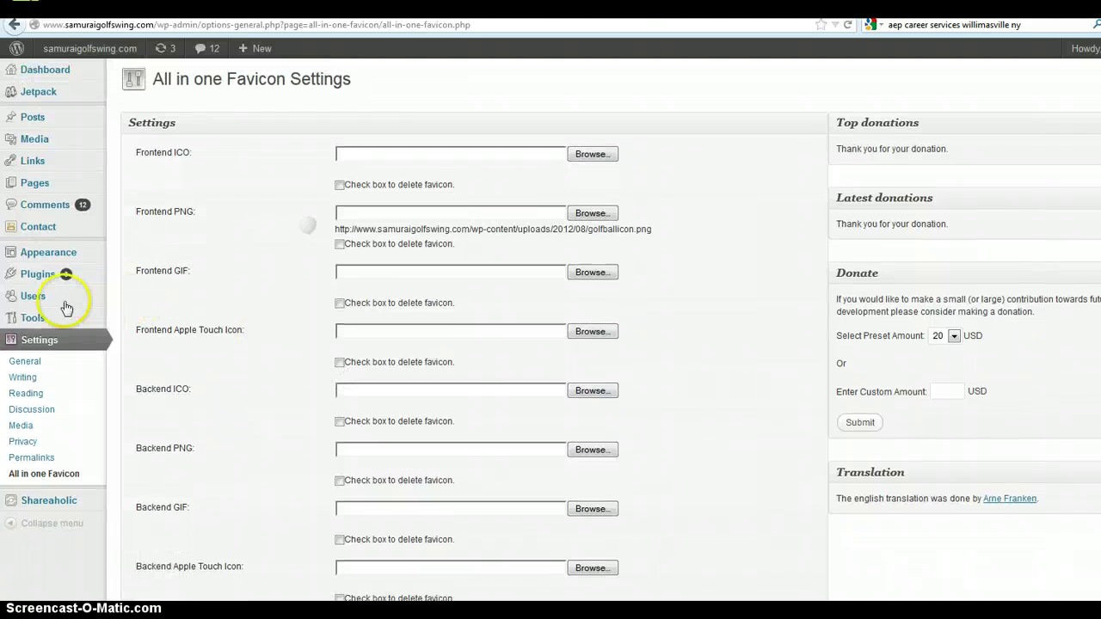
Review the installed plugins down to the WooCommerce - All in One SEO Pack entry and return to the list of all pages.
mouse_move(45, 260)
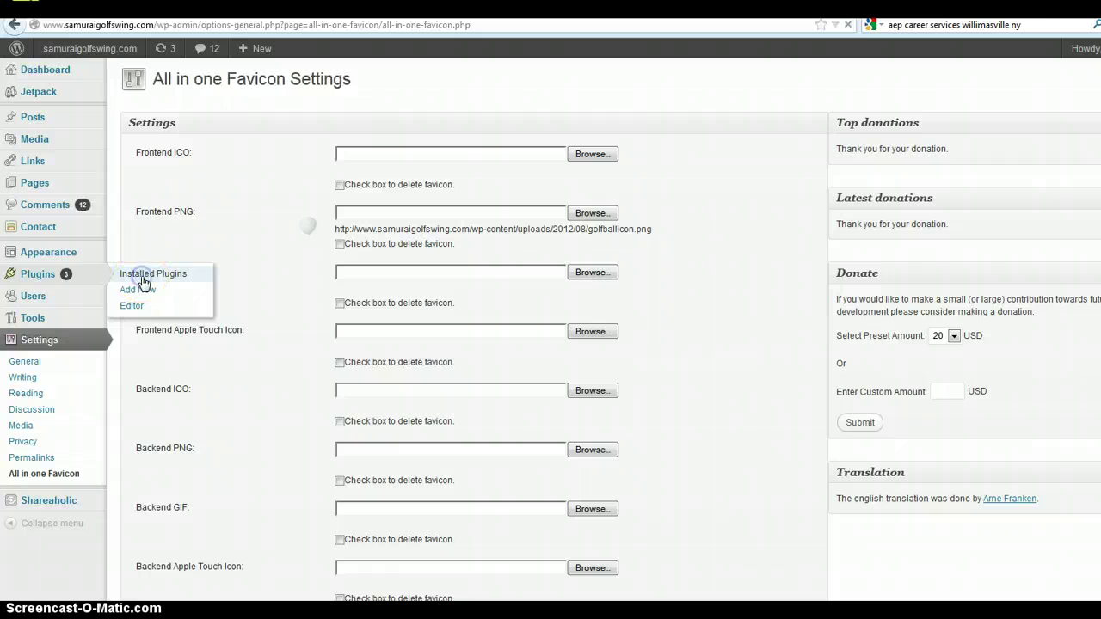
left_click(143, 277)
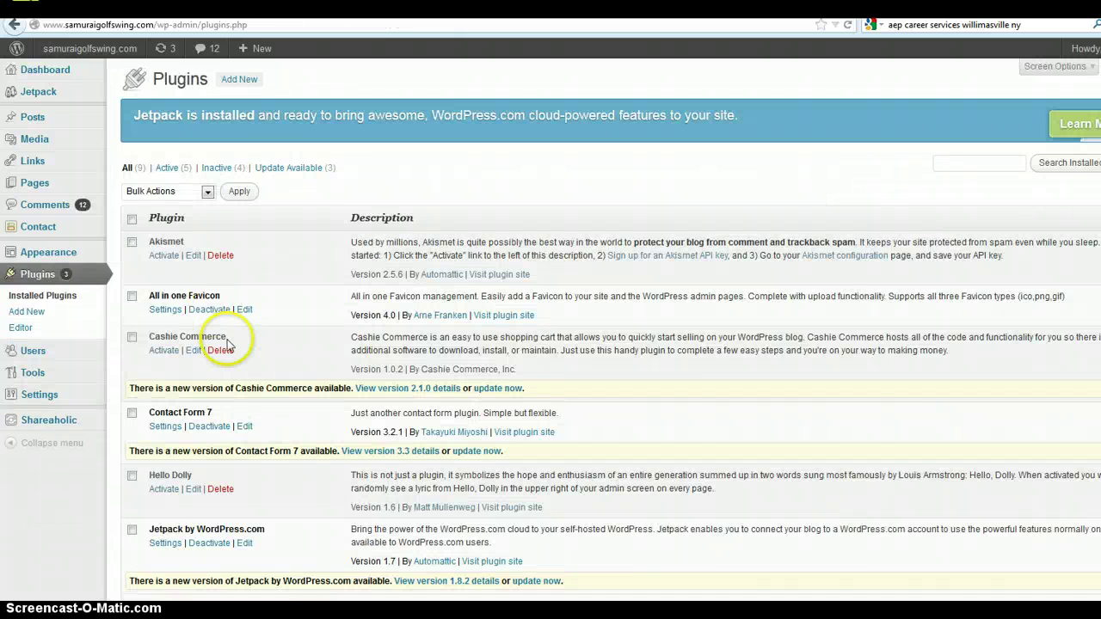
scroll(229, 344, "down", 3)
scroll(228, 344, "down", 1)
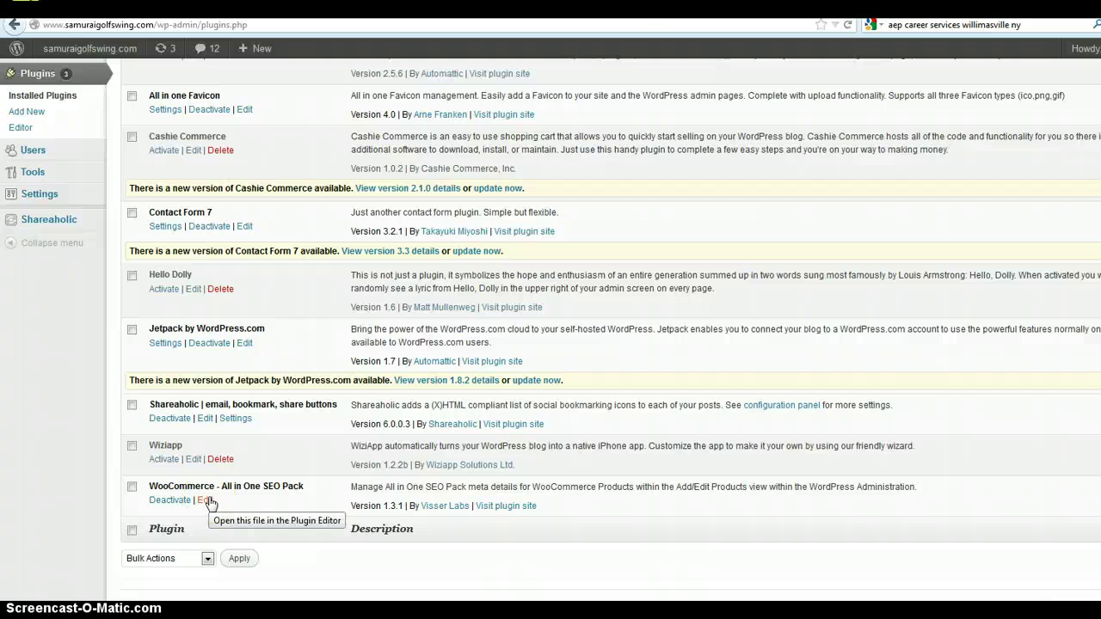
left_click(169, 507)
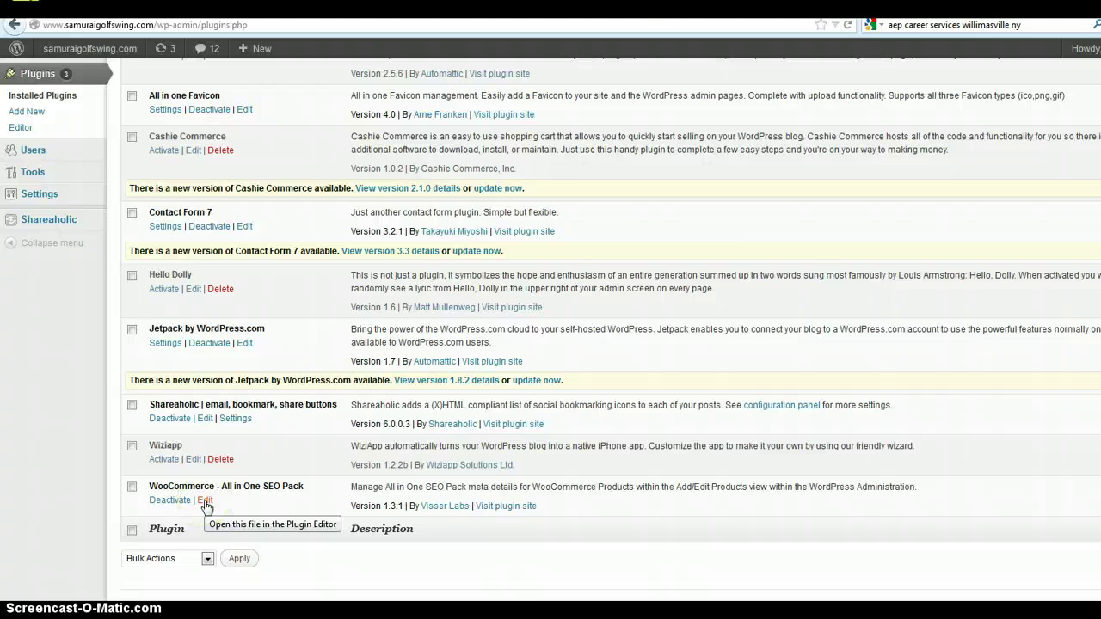
scroll(205, 506, "up", 3)
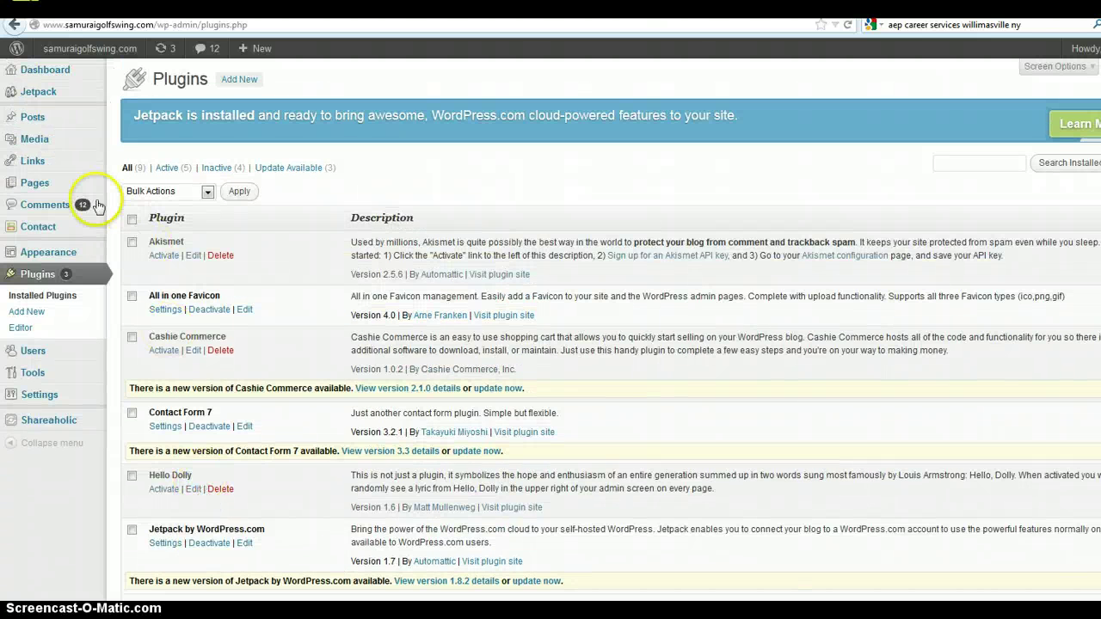
mouse_move(74, 182)
left_click(142, 188)
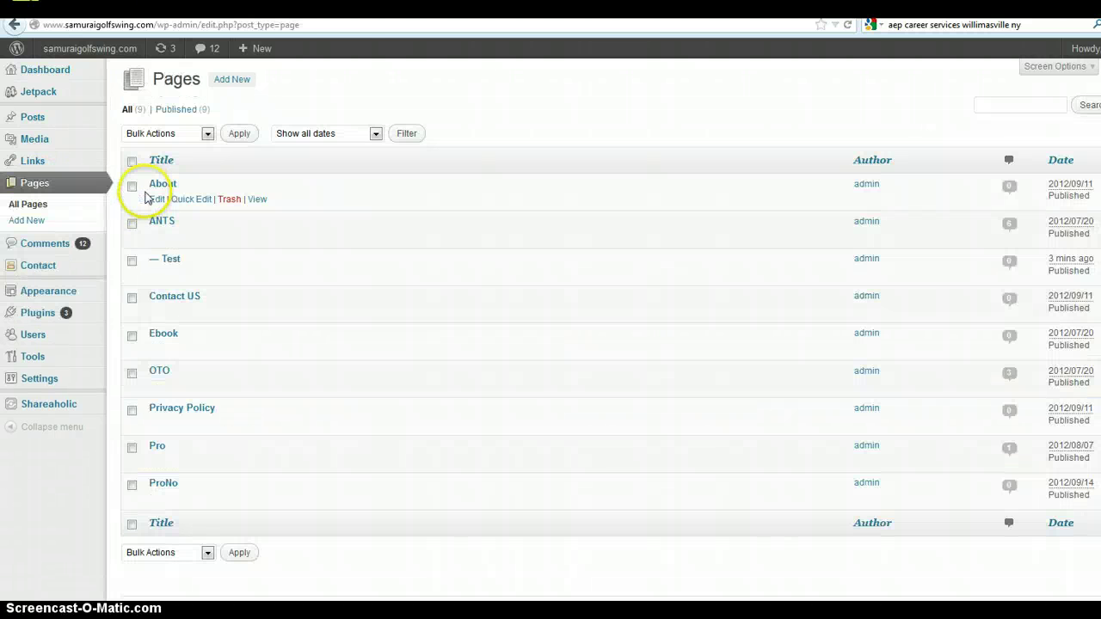
Go to the suggested WordPress Edit Page address for post 138 on apmfunnel.com.
left_click(346, 28)
type("apmfunnel.com/")
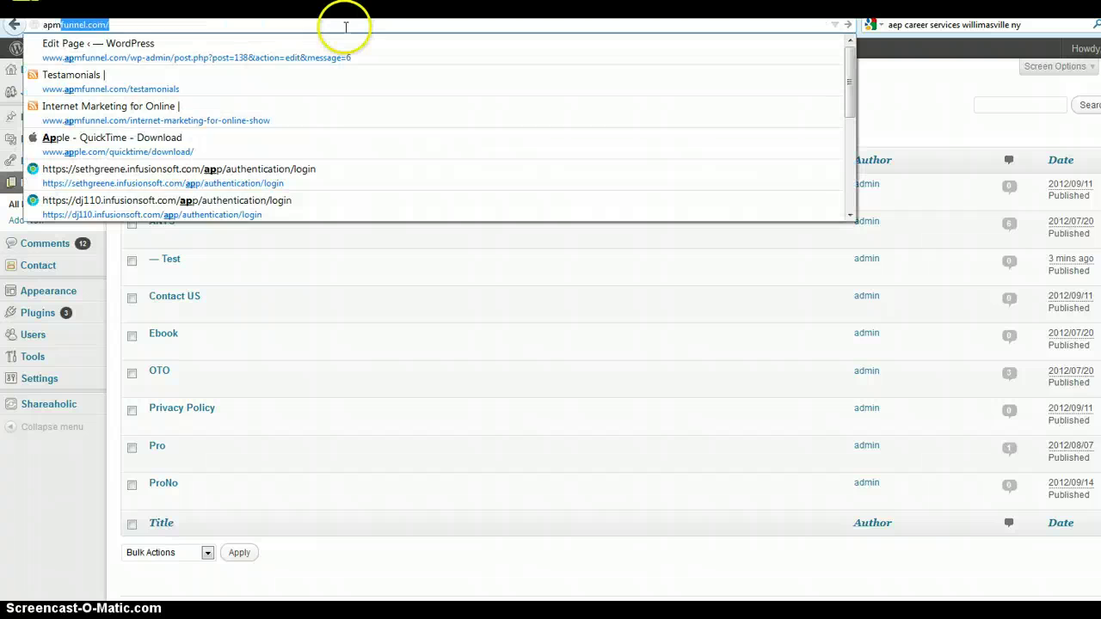
key("Down")
key("Down")
key("Up")
key("Return")
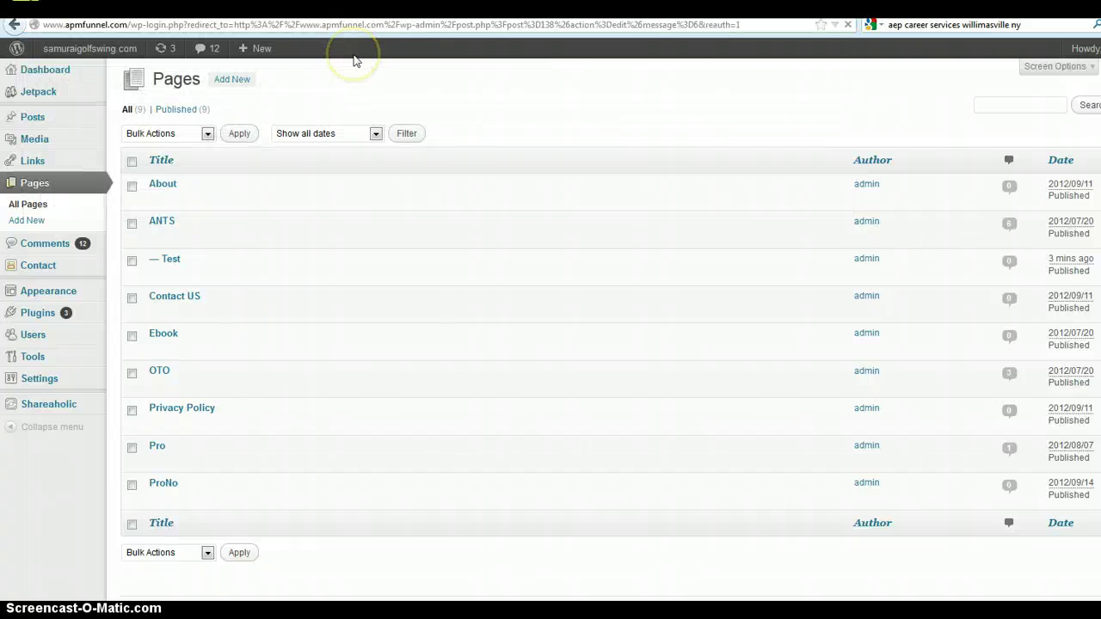
Log in to the apmfunnel.com WordPress site with the username admin and the account password.
left_click(563, 219)
type("a")
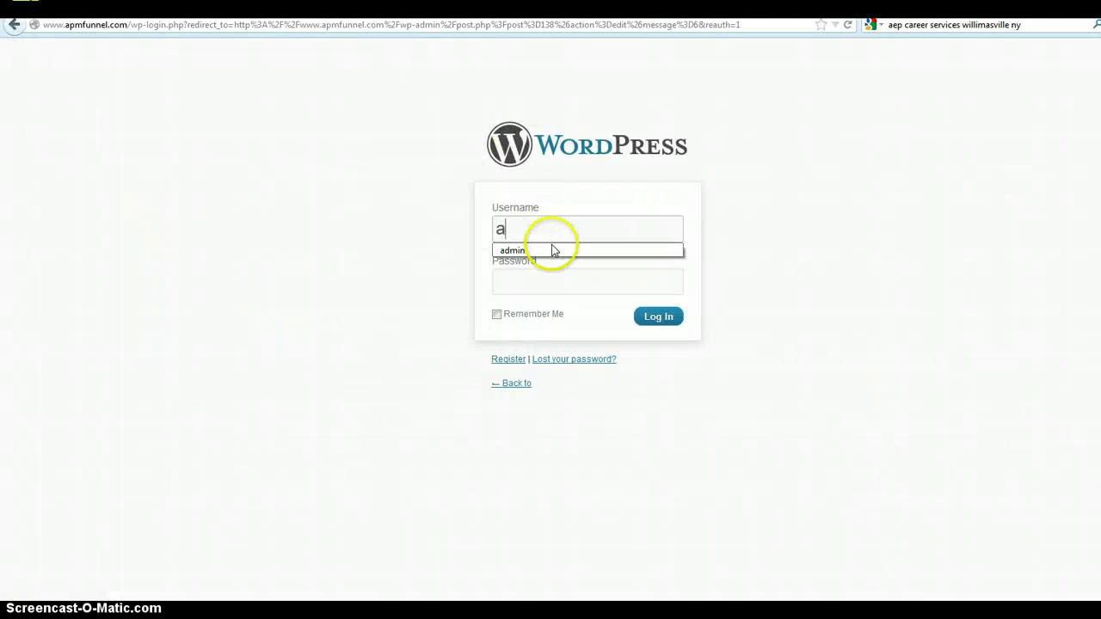
left_click(553, 249)
left_click(555, 281)
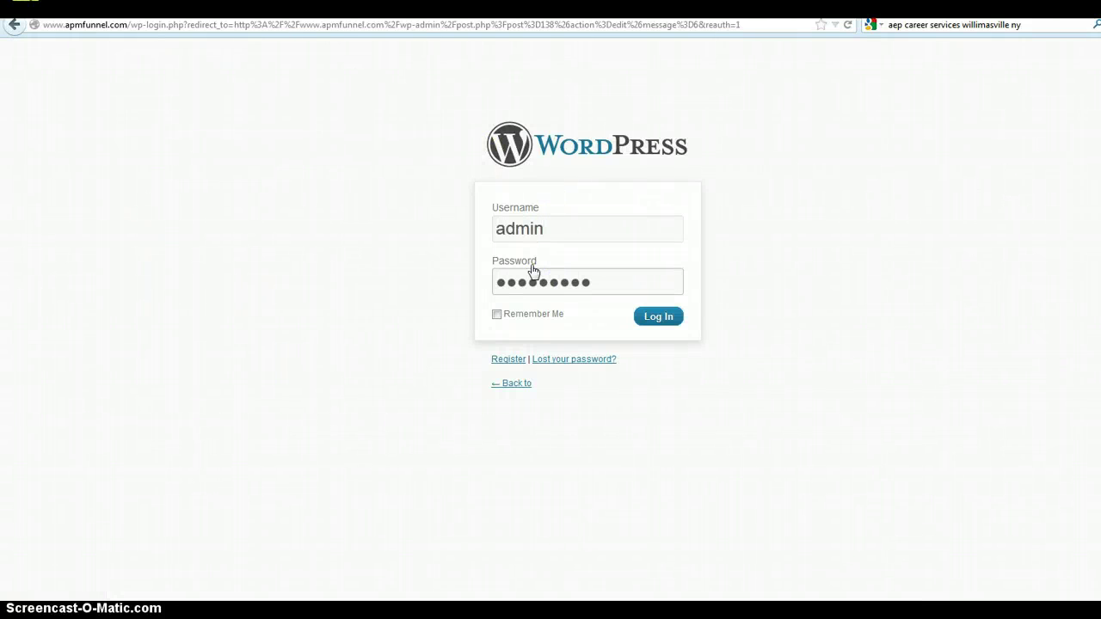
key("Return")
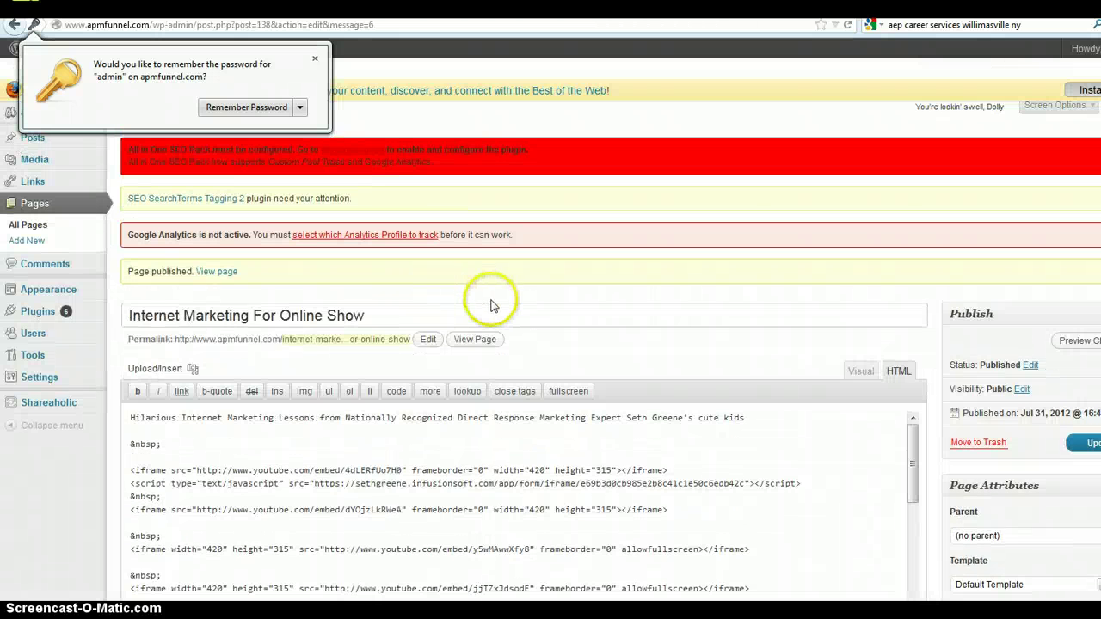
Show the Internet Marketing For Online Show page in the visual editor and look through its settings down to the All in One SEO Pack section.
left_click(861, 371)
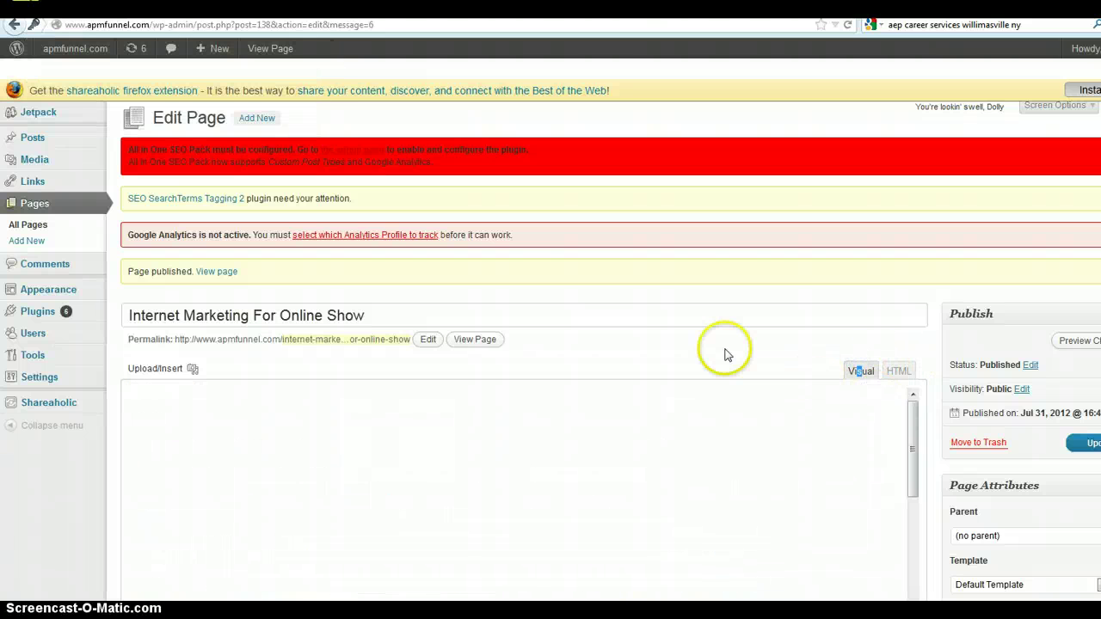
scroll(606, 336, "down", 3)
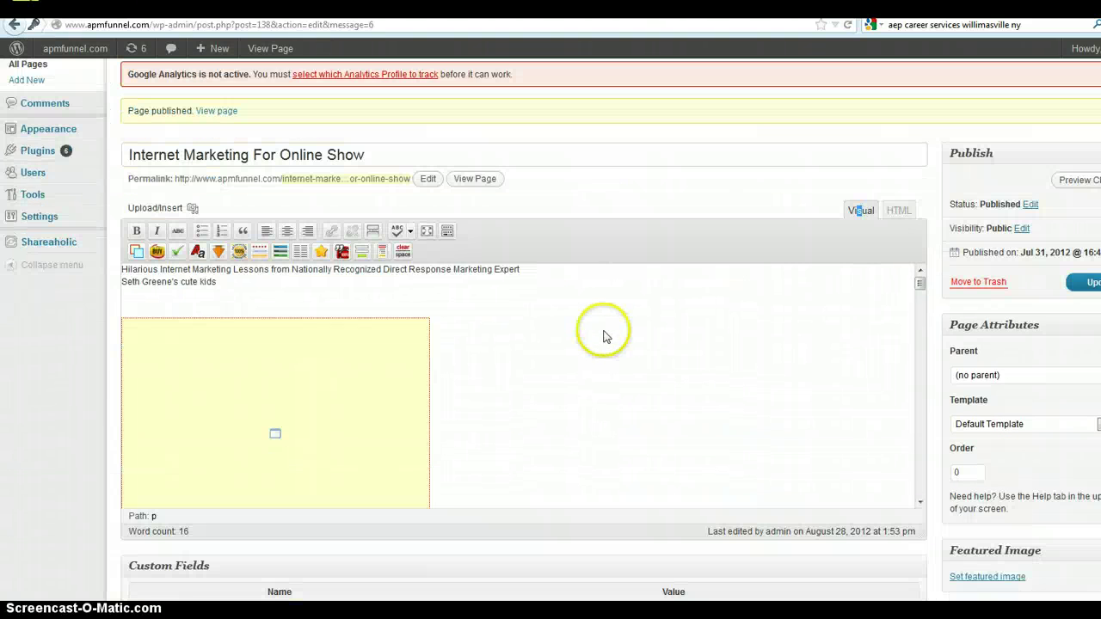
scroll(605, 336, "down", 5)
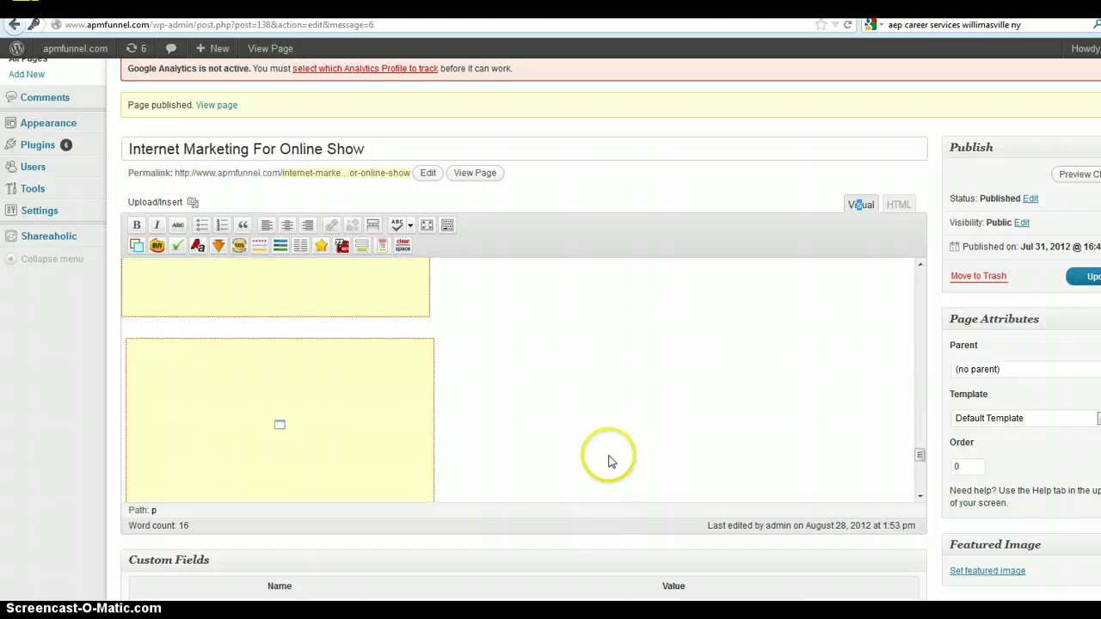
scroll(608, 462, "down", 12)
scroll(598, 472, "up", 5)
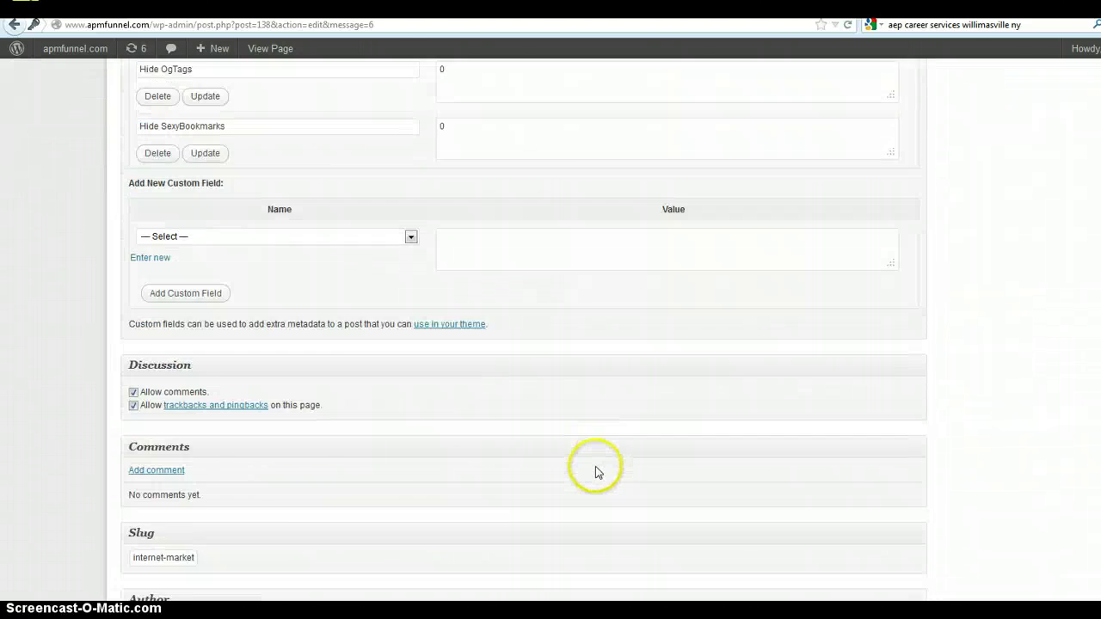
scroll(598, 472, "up", 1)
left_click(380, 285)
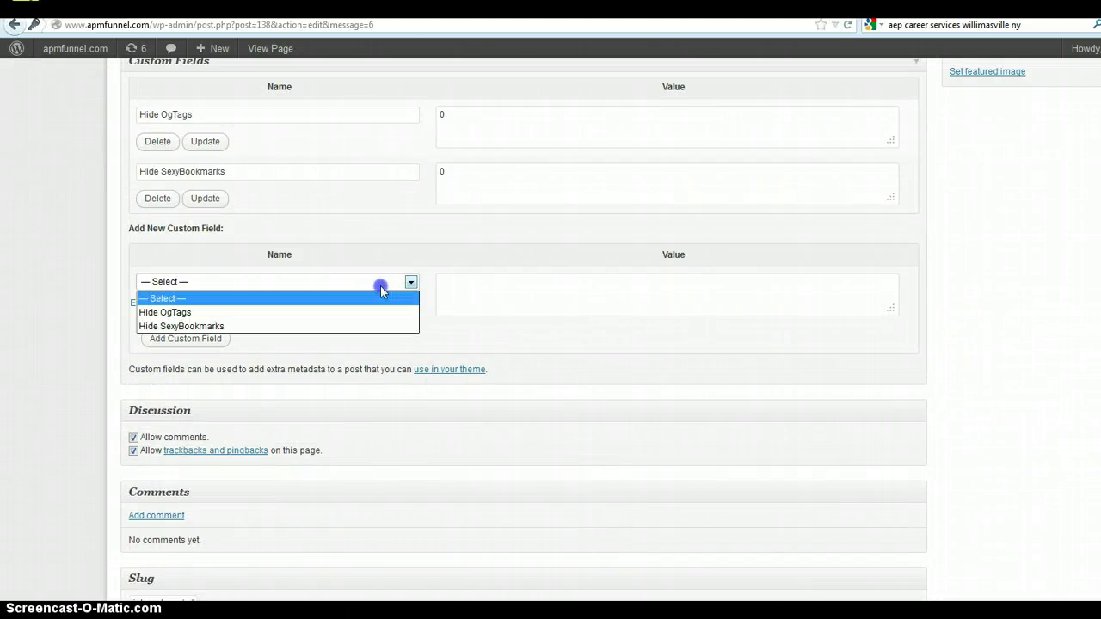
left_click(380, 285)
scroll(433, 386, "up", 4)
scroll(434, 388, "down", 7)
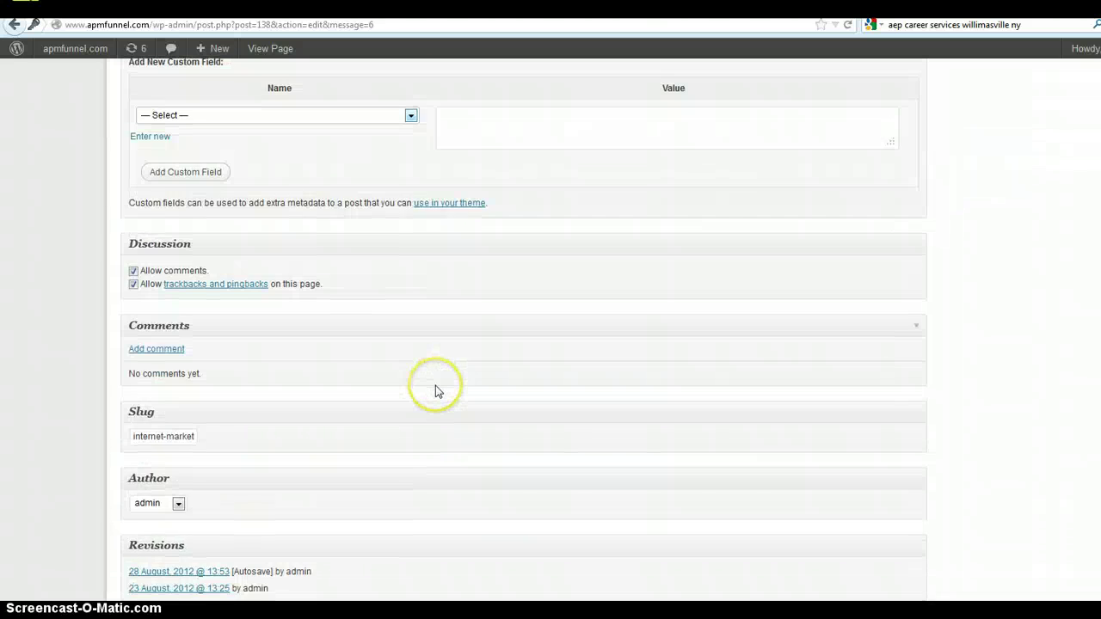
scroll(434, 392, "down", 8)
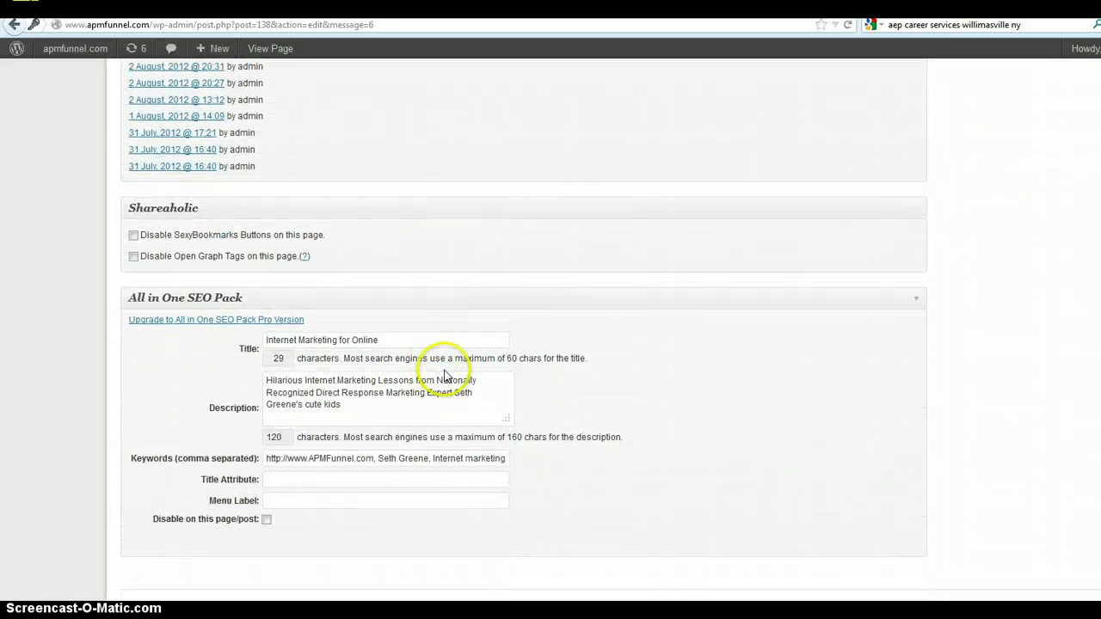
Examine the title, description and keywords fields of the page's All in One SEO Pack section.
left_click(384, 338)
left_click_drag(384, 339, 258, 341)
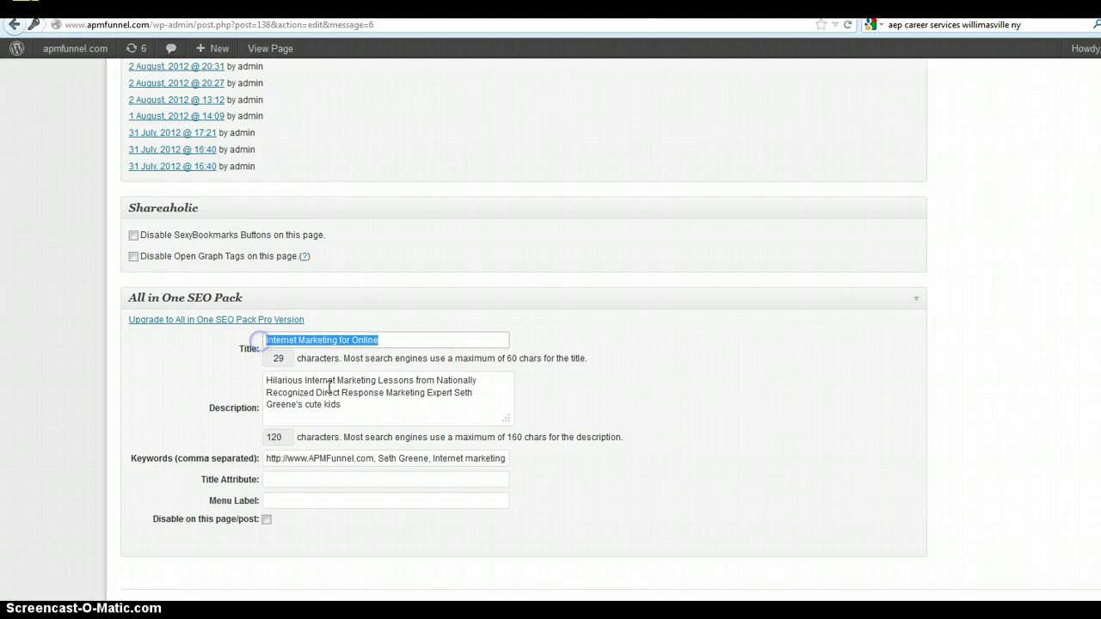
left_click(383, 457)
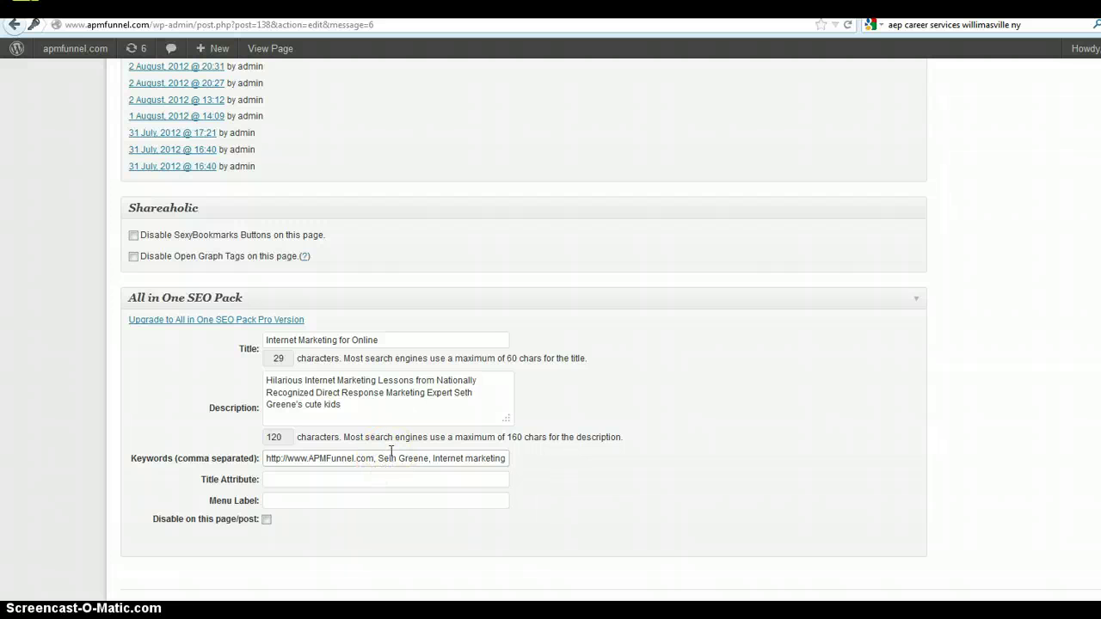
View the live Internet Marketing For Online Show page, looking through its videos, opt-in form, incoming search terms and share buttons.
scroll(391, 456, "up", 15)
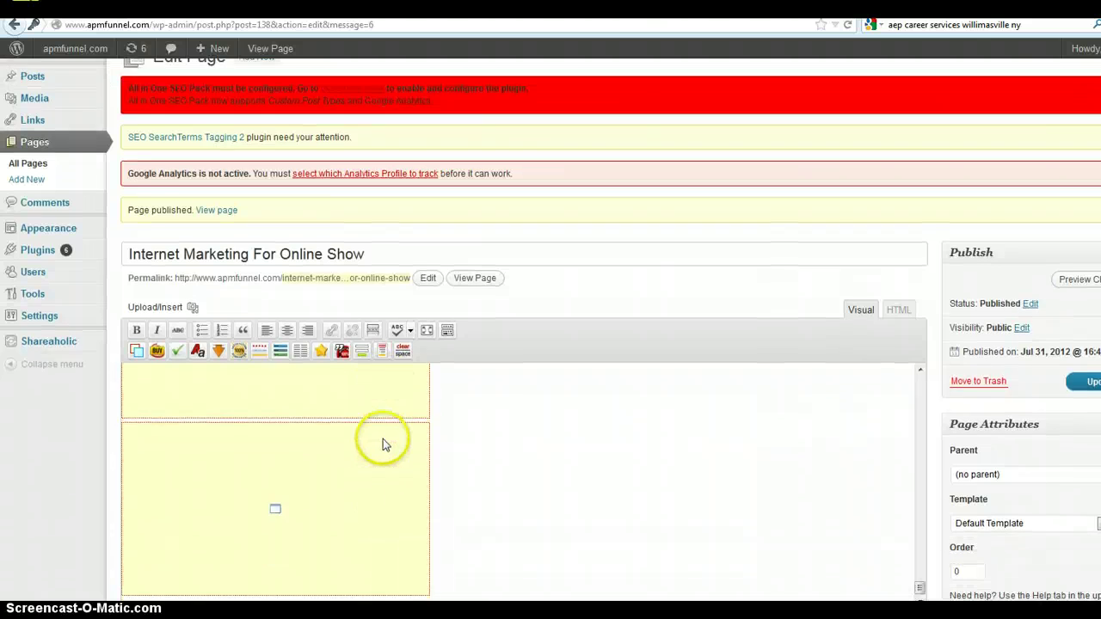
scroll(384, 444, "up", 2)
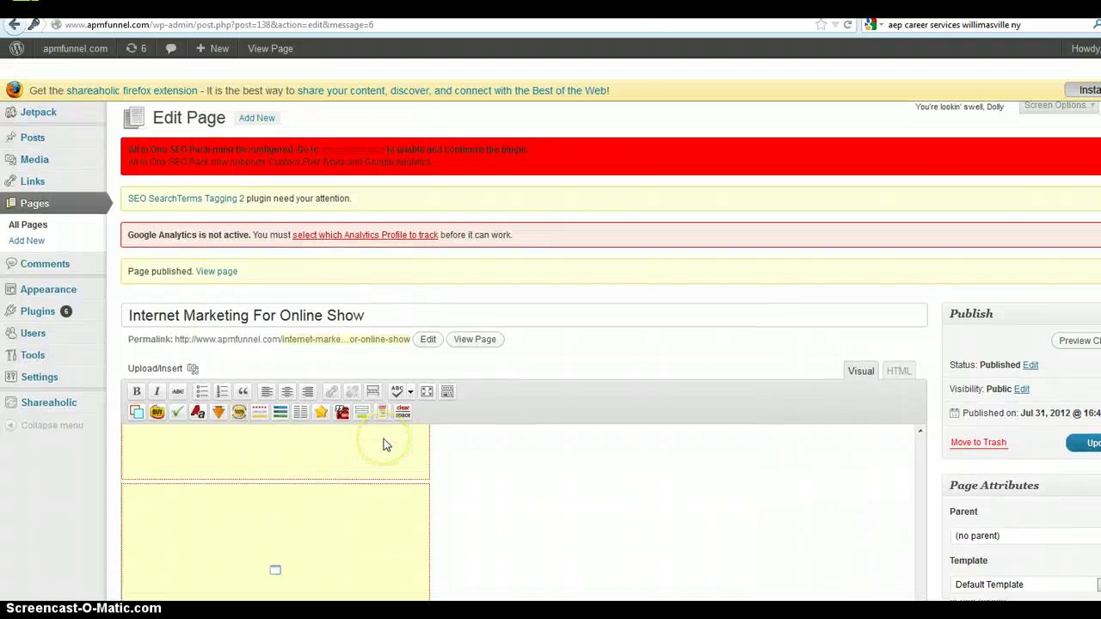
left_click(465, 343)
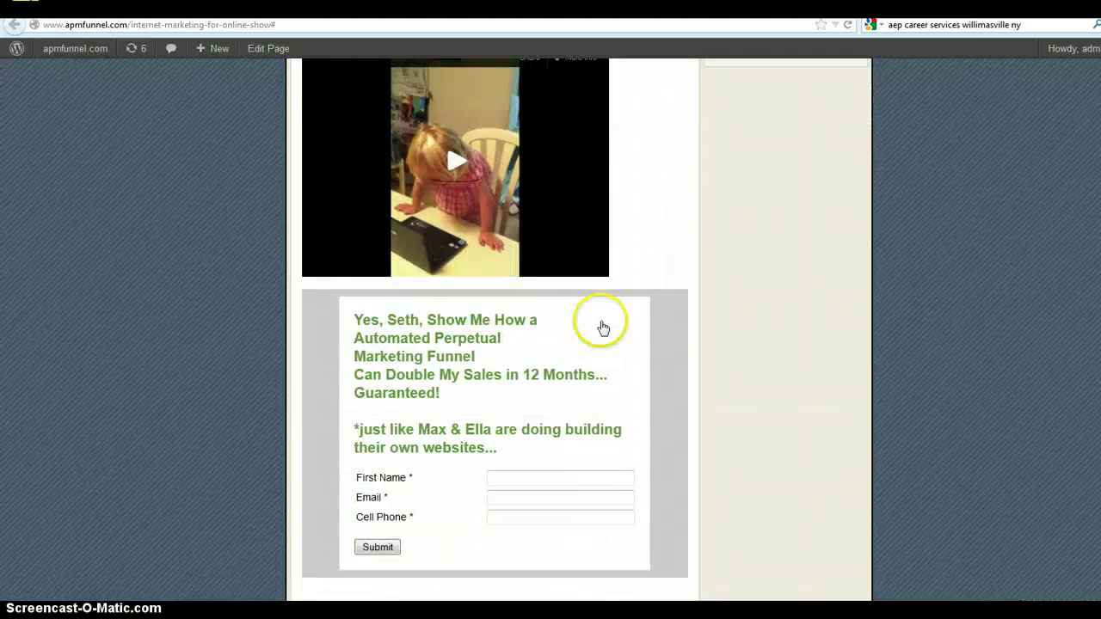
scroll(602, 326, "down", 15)
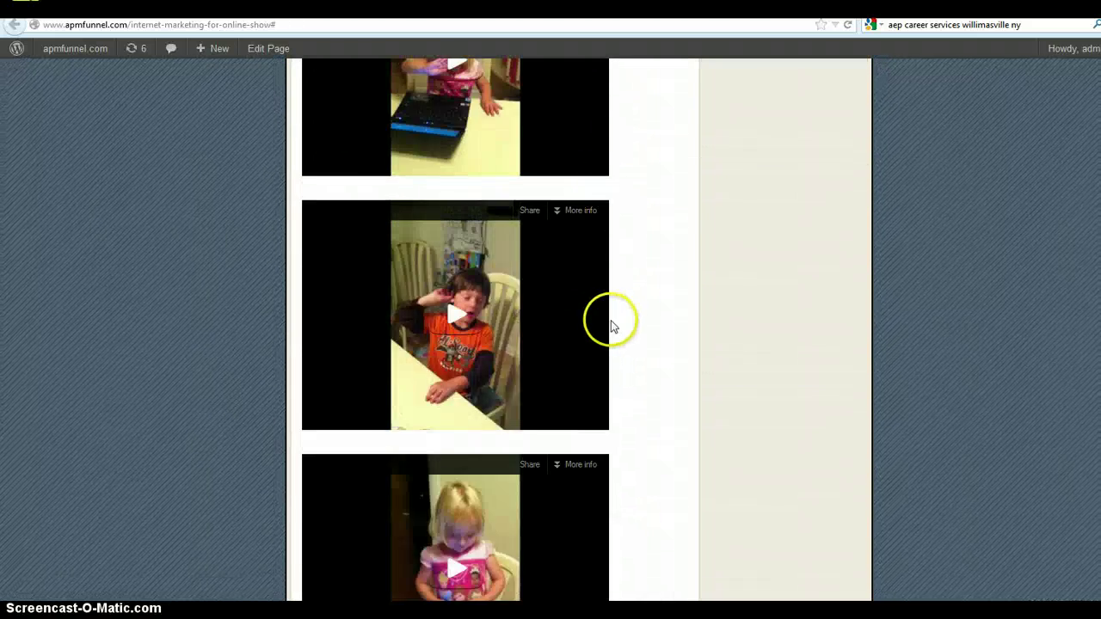
scroll(494, 327, "down", 10)
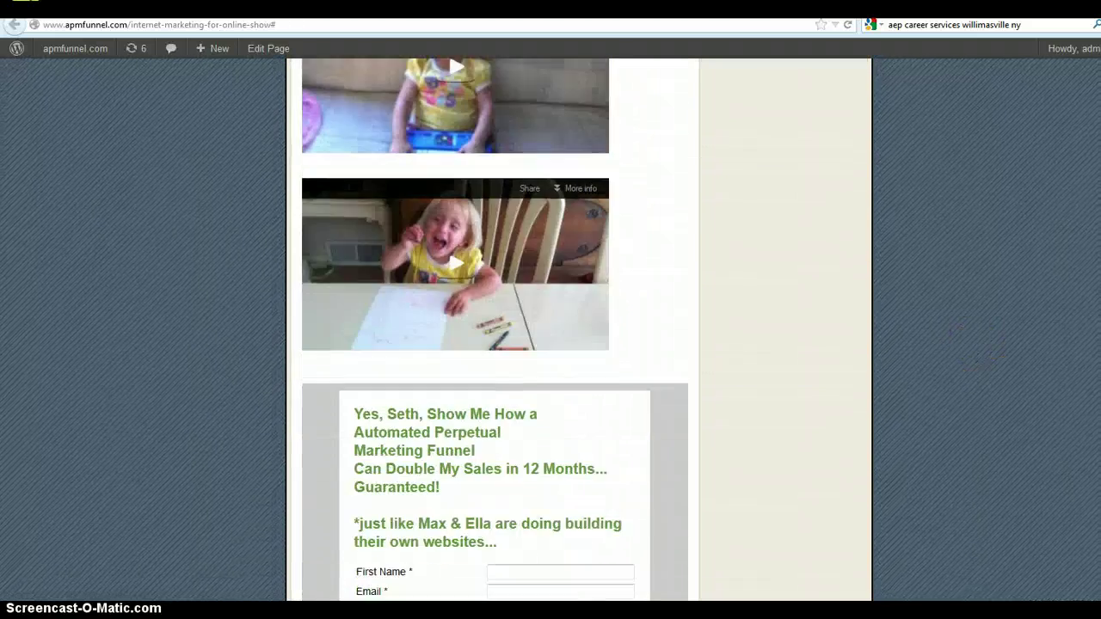
scroll(495, 327, "down", 7)
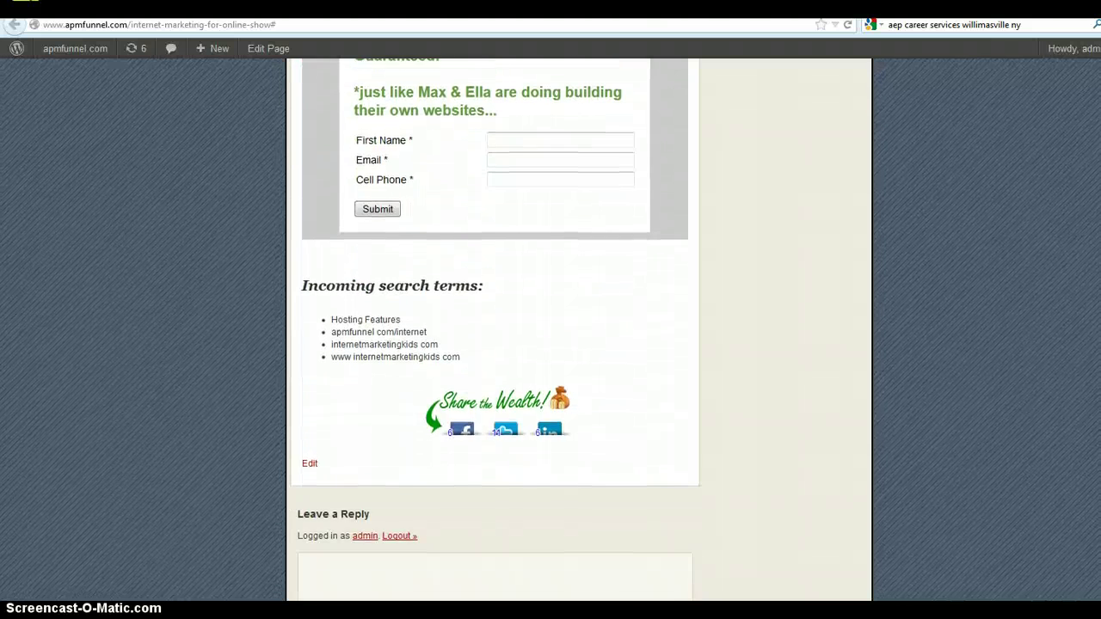
scroll(494, 327, "up", 2)
scroll(494, 327, "up", 20)
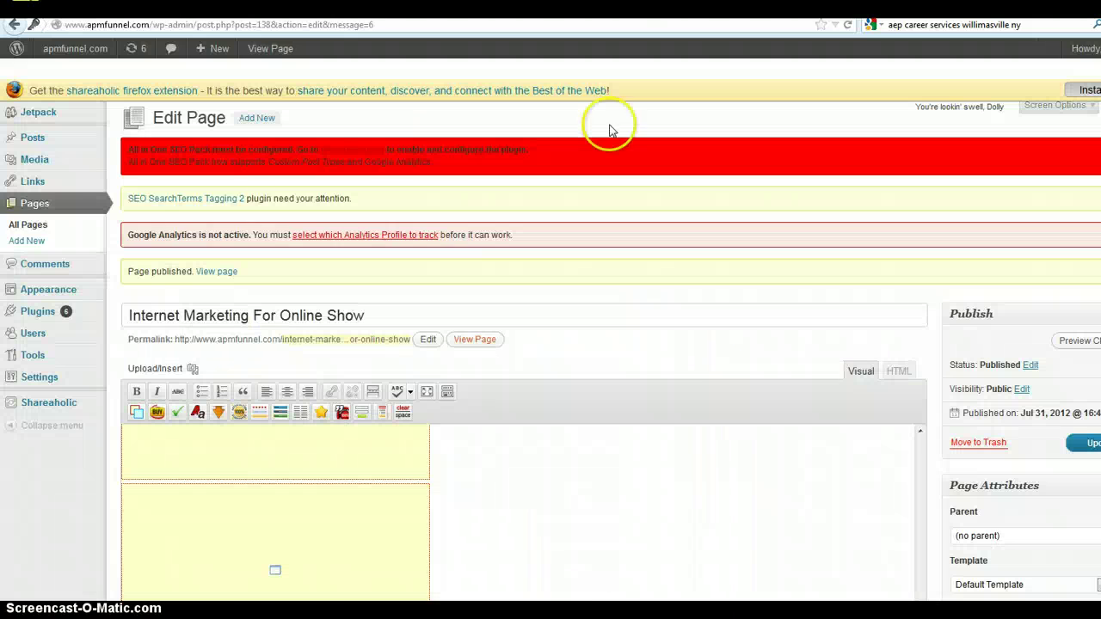
List all pages of the apmfunnel.com site and compare them with the navigation menu of the live Internet Marketing For Online Show page.
left_click(31, 228)
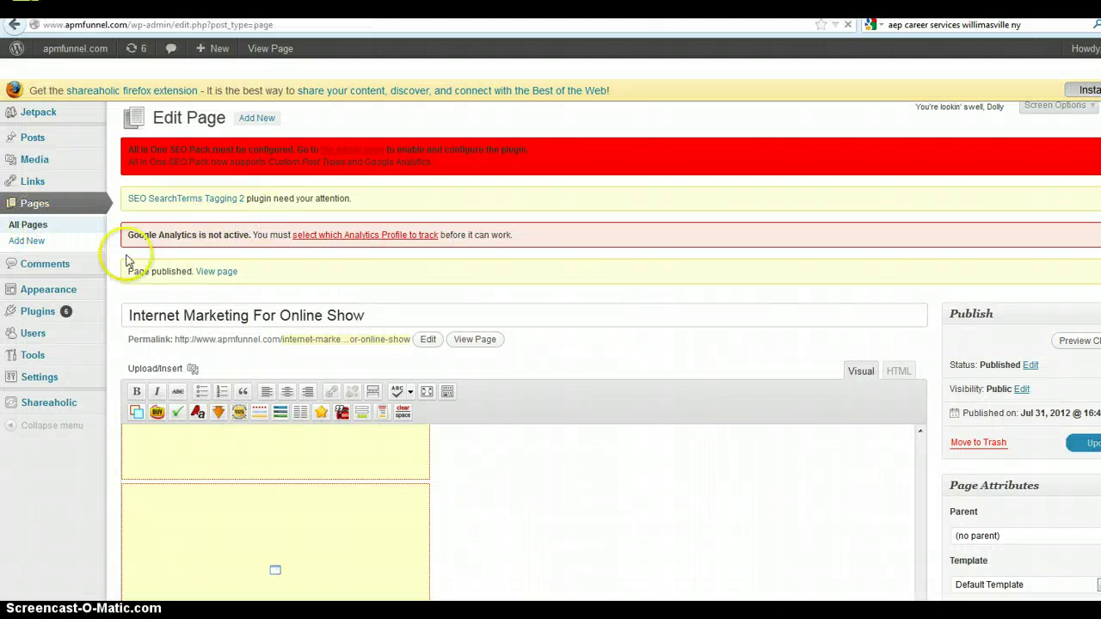
scroll(385, 295, "down", 1)
scroll(386, 295, "down", 6)
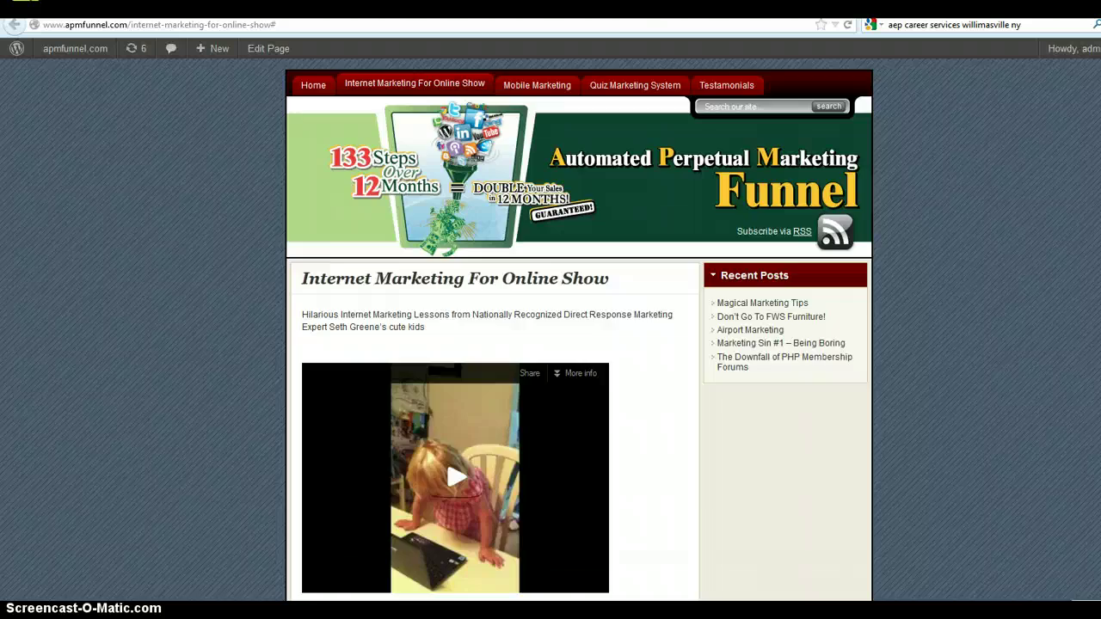
key("alt+Left")
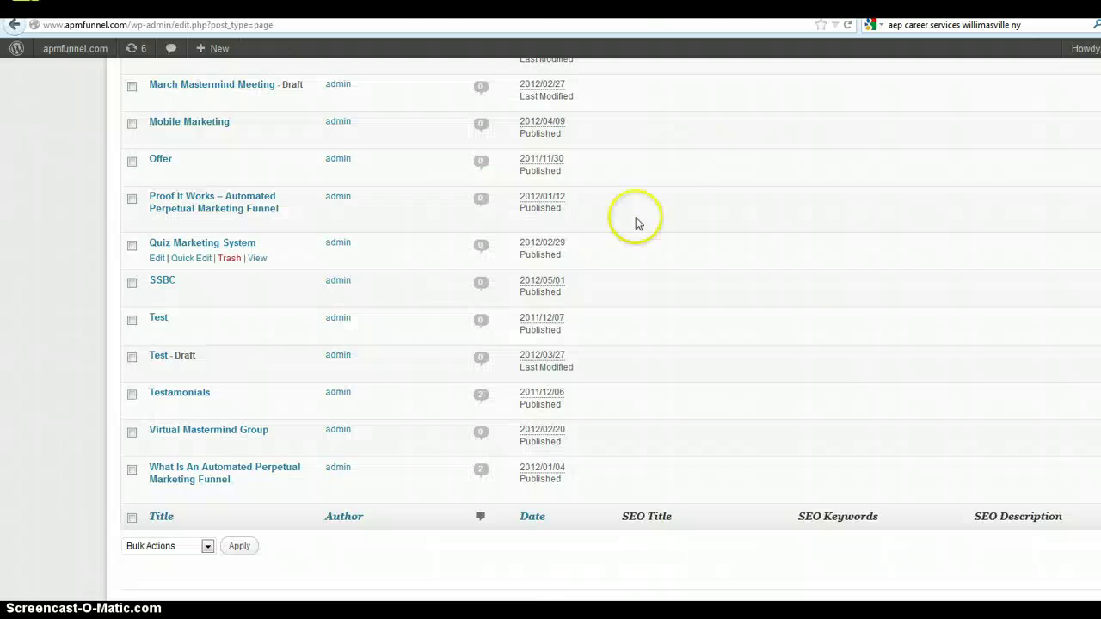
scroll(632, 224, "up", 7)
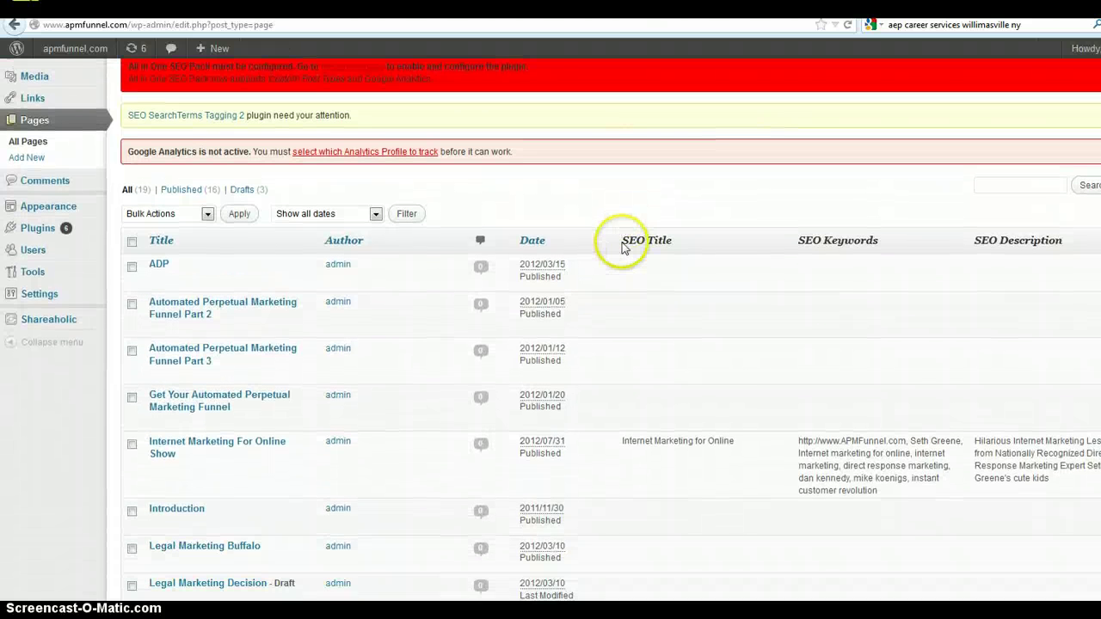
key("alt+Right")
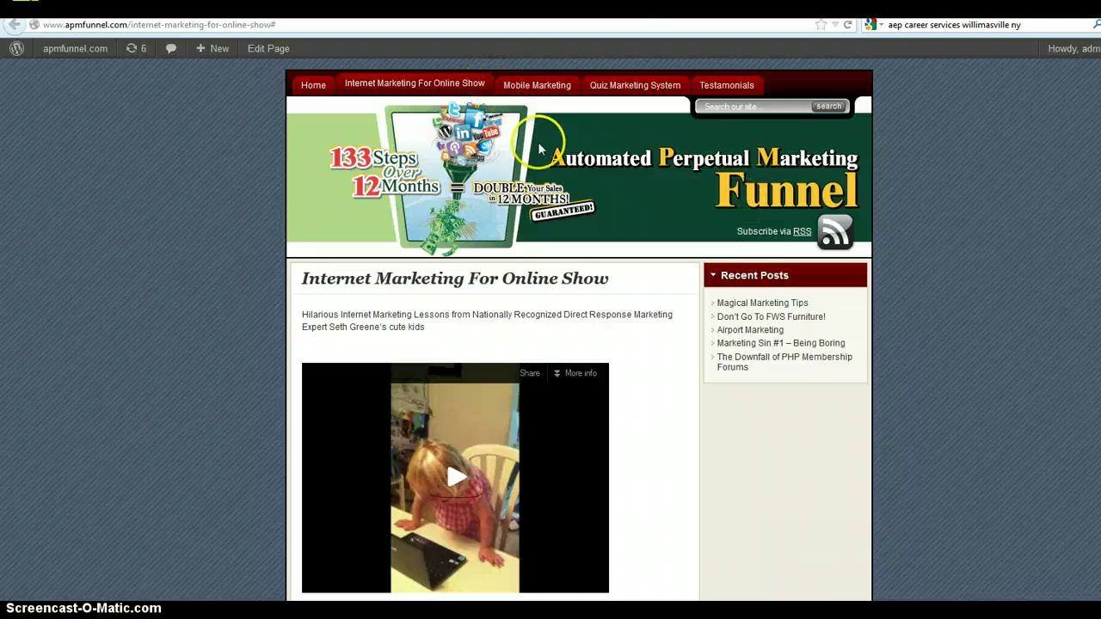
key("alt+Left")
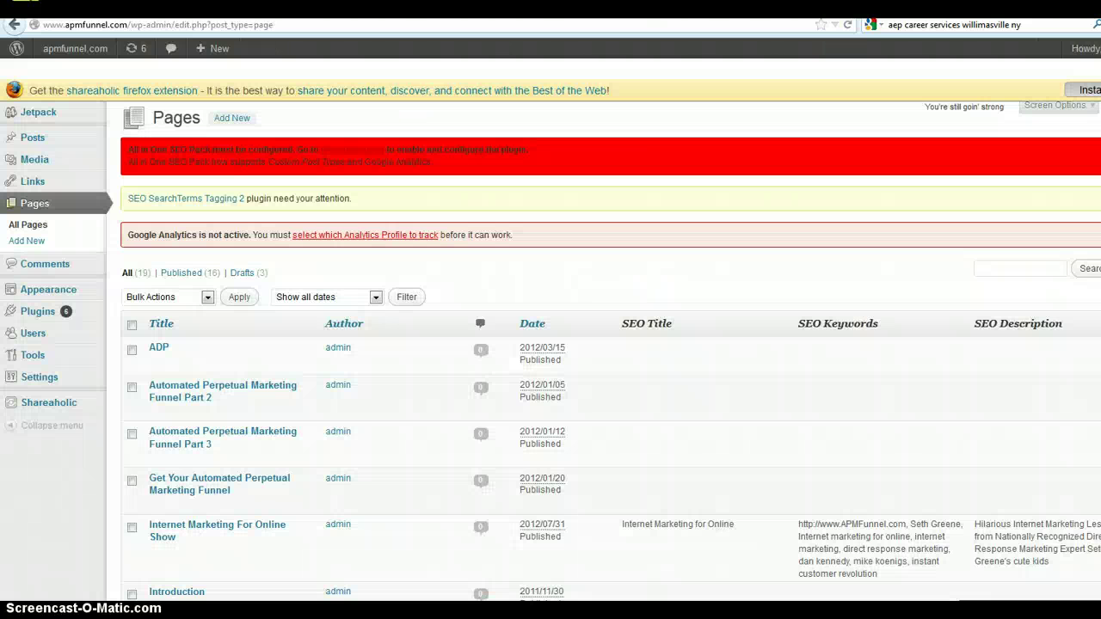
Review the pages excluded from the primary navigation in the FlexSqueeze theme's Navigation options and apply the existing selection.
mouse_move(69, 385)
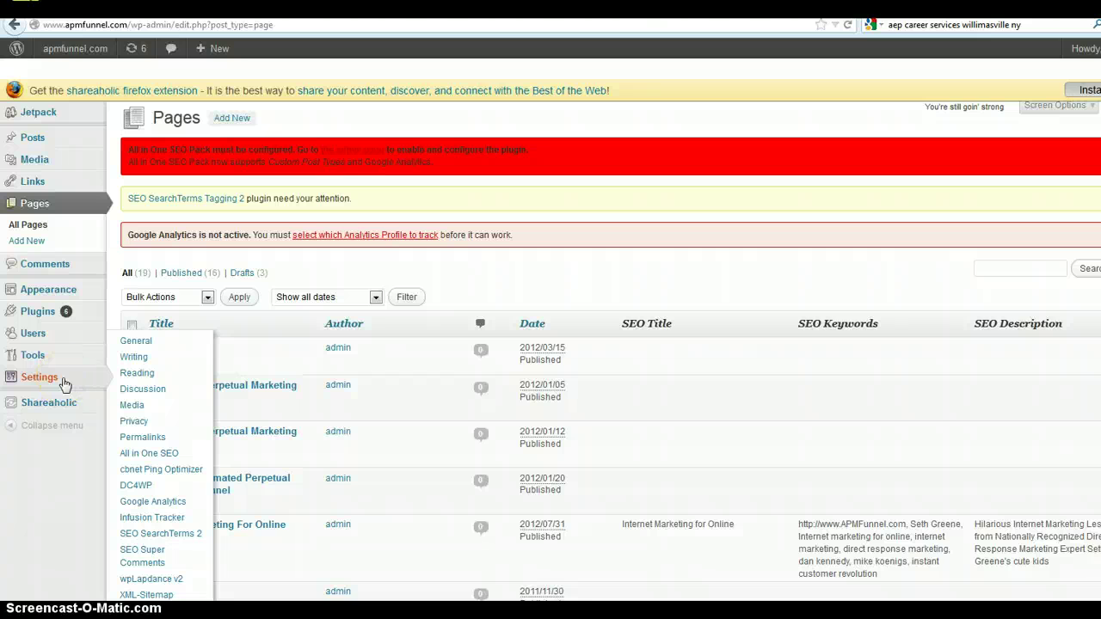
scroll(65, 379, "down", 2)
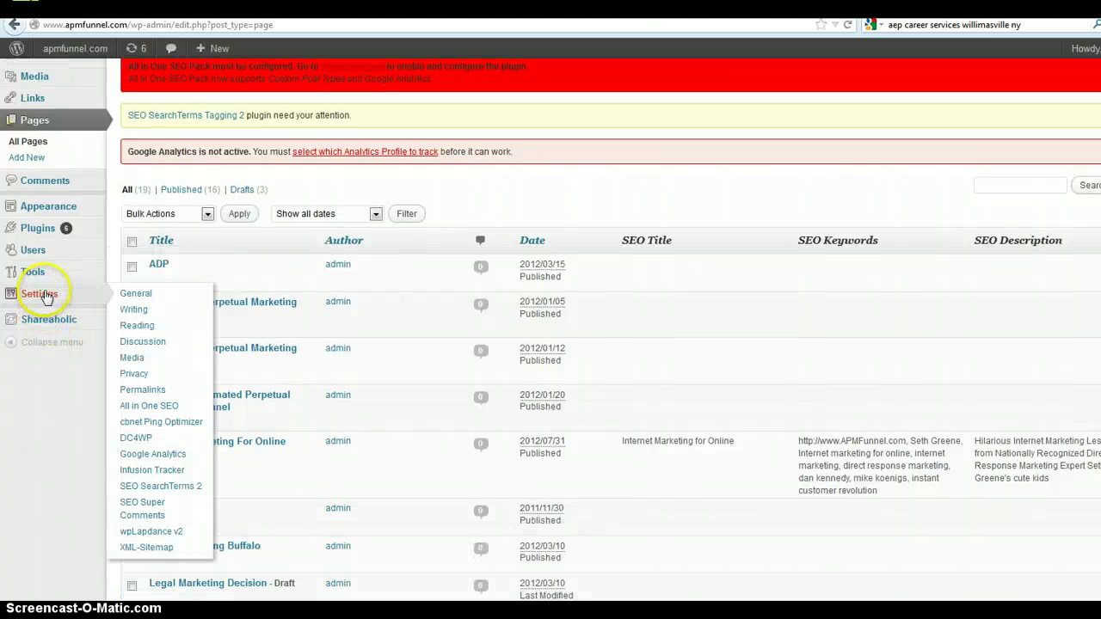
mouse_move(52, 215)
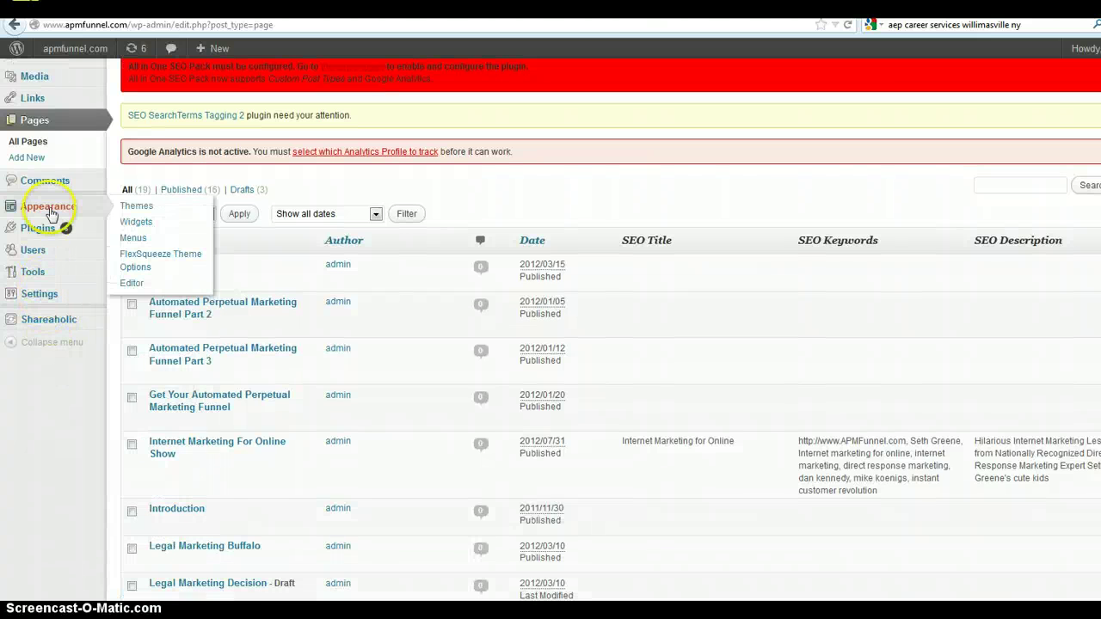
left_click(166, 261)
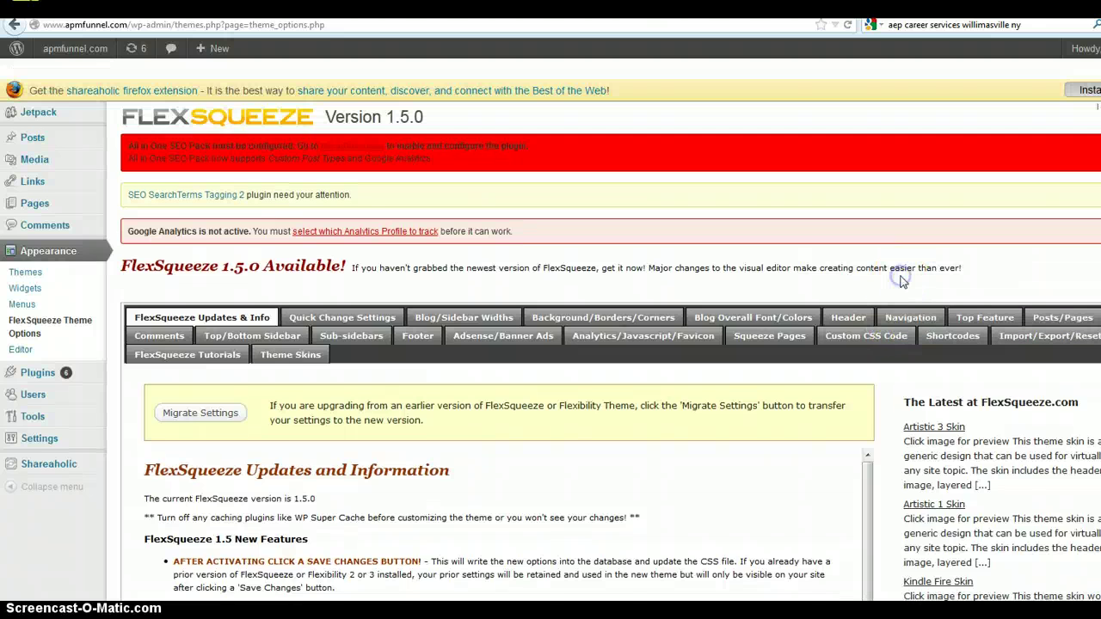
left_click(904, 316)
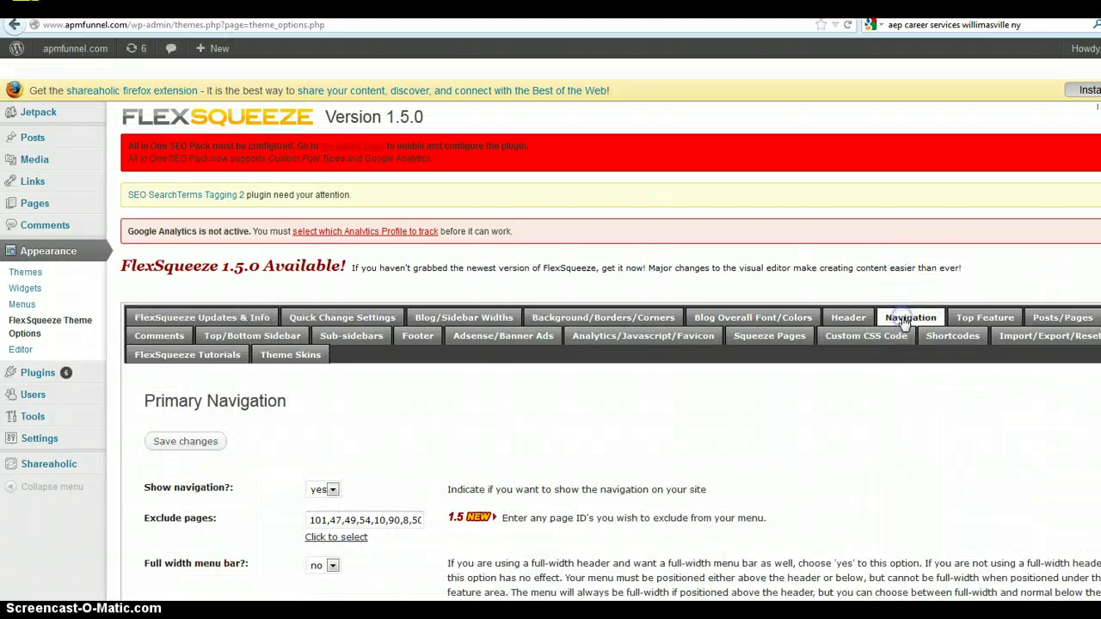
scroll(485, 421, "down", 3)
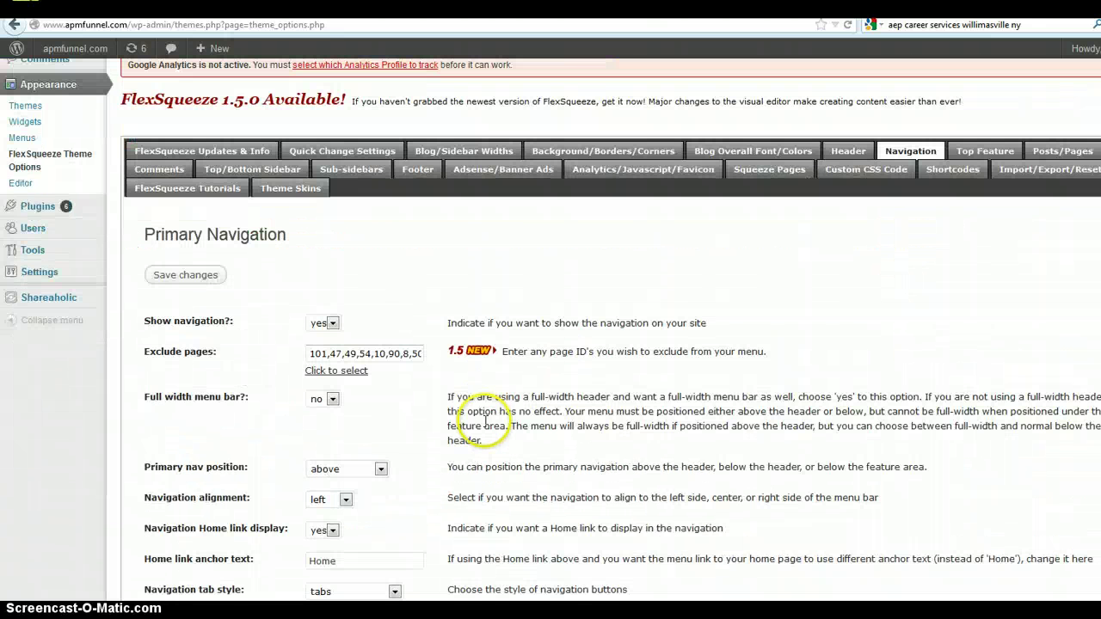
left_click(348, 375)
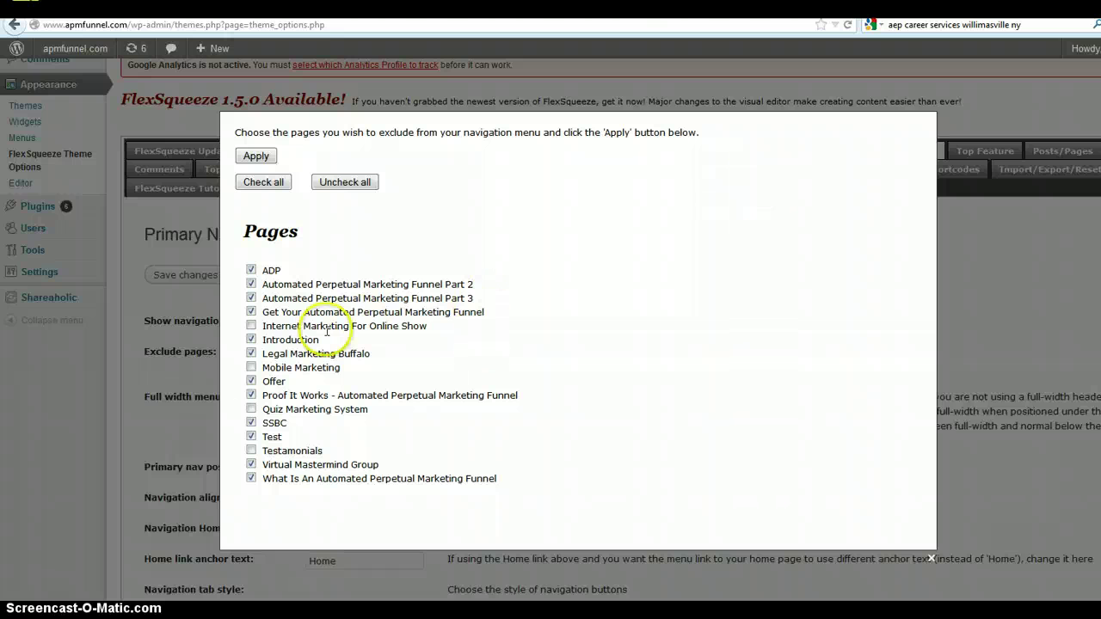
left_click(255, 156)
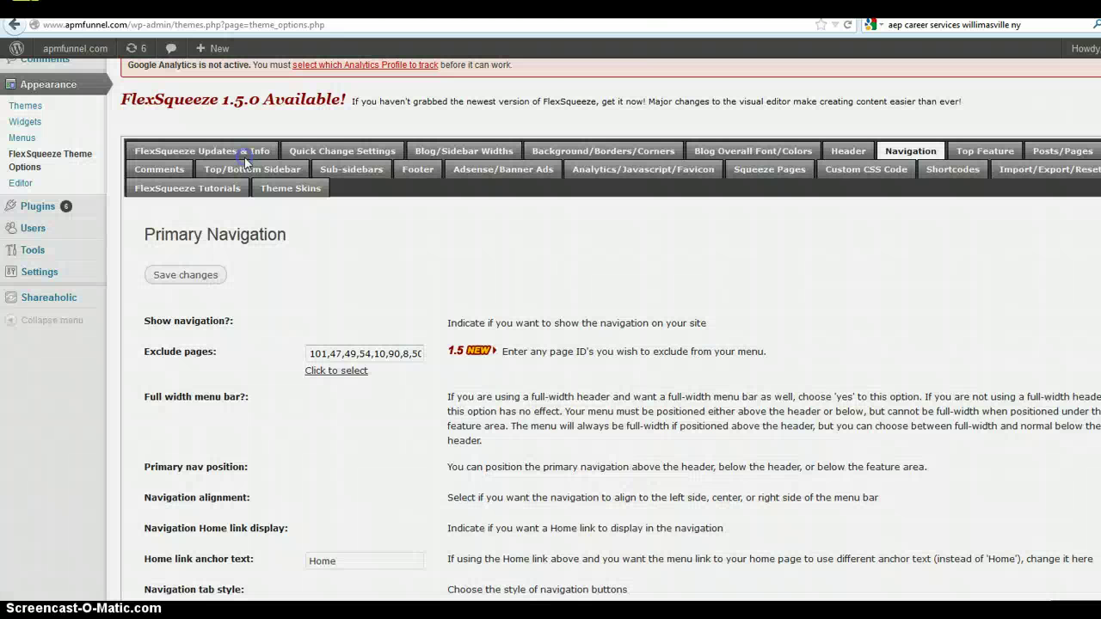
scroll(331, 388, "down", 3)
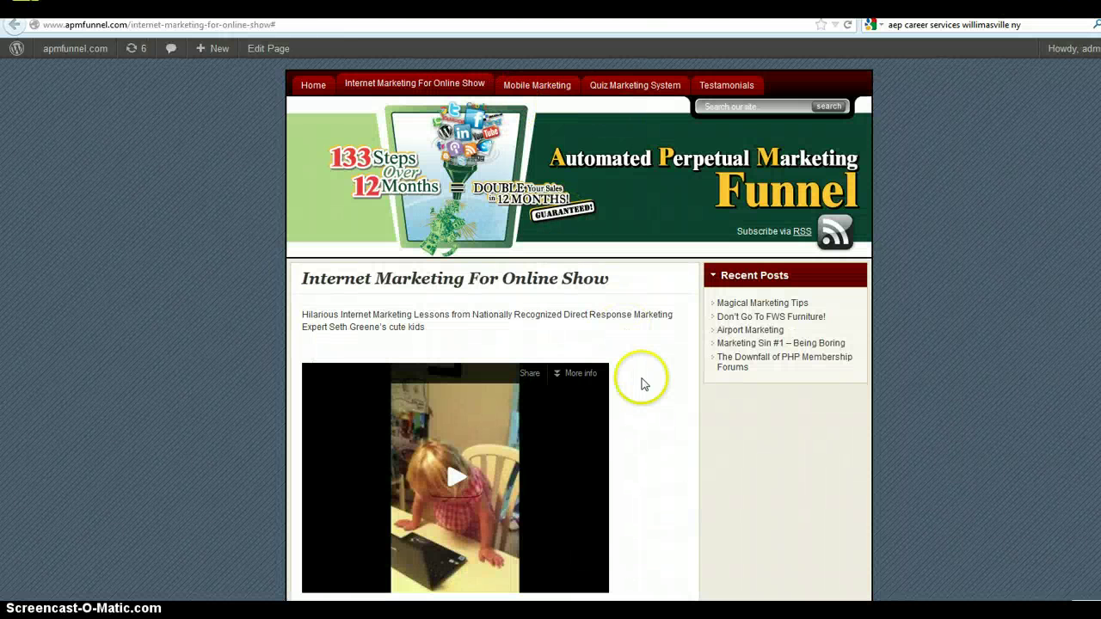
Switch to the Word document with the plugin list and read its note on setting a static front page.
scroll(640, 381, "down", 3)
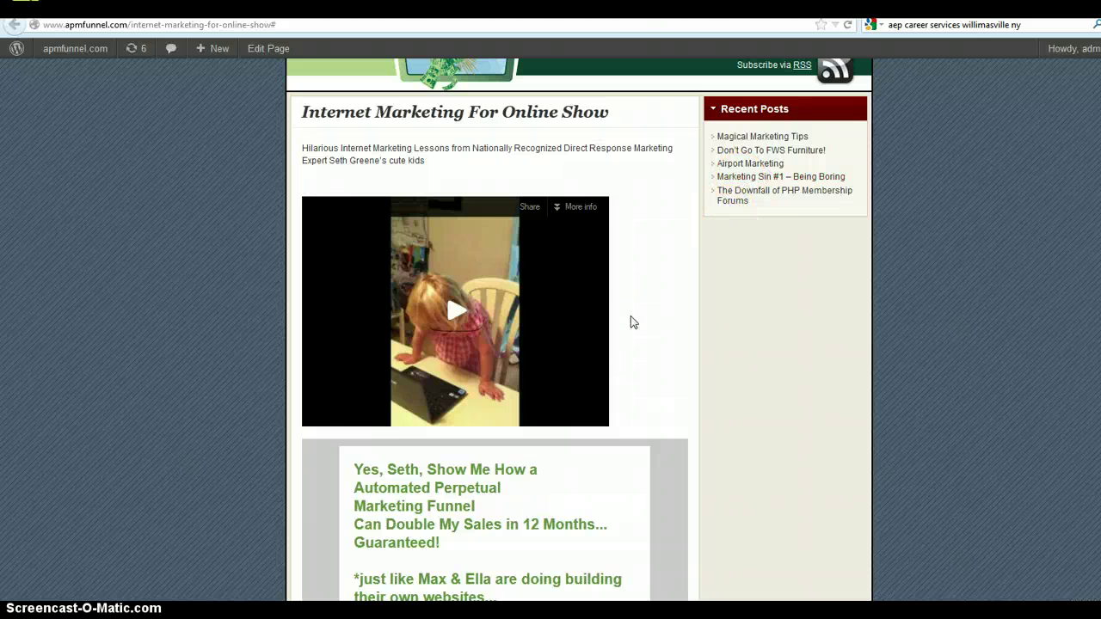
left_click(522, 473)
mouse_move(382, 613)
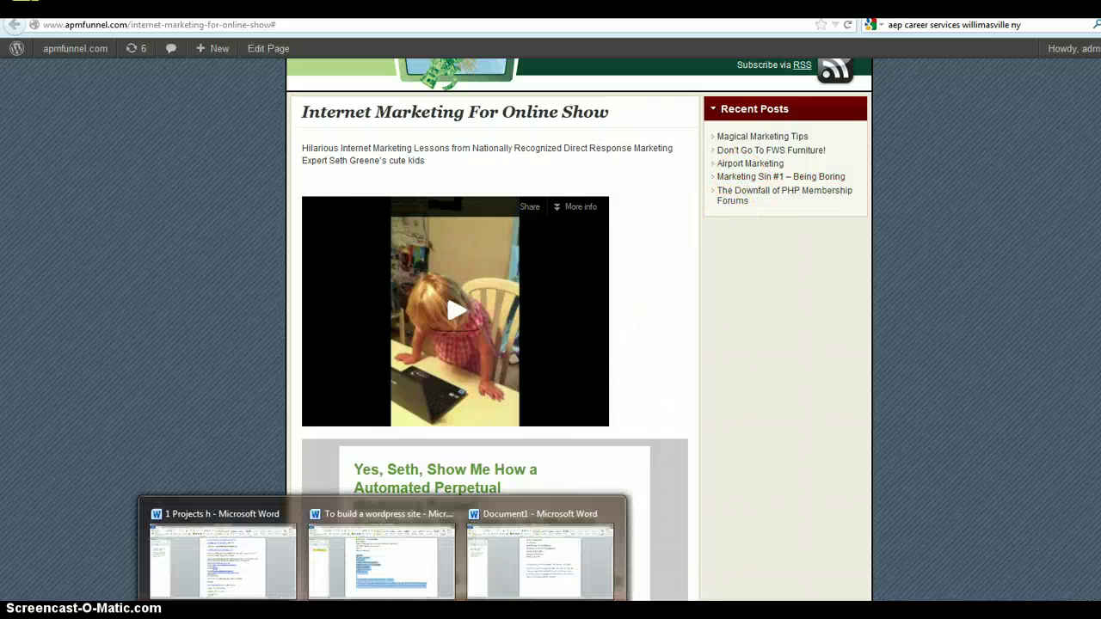
left_click(508, 580)
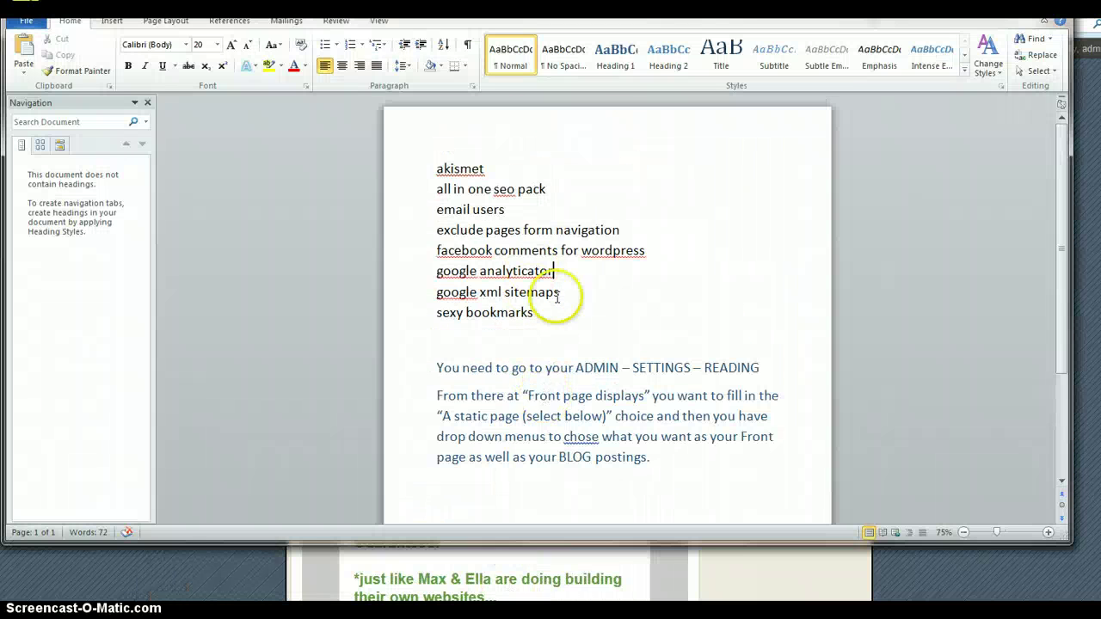
left_click(554, 272)
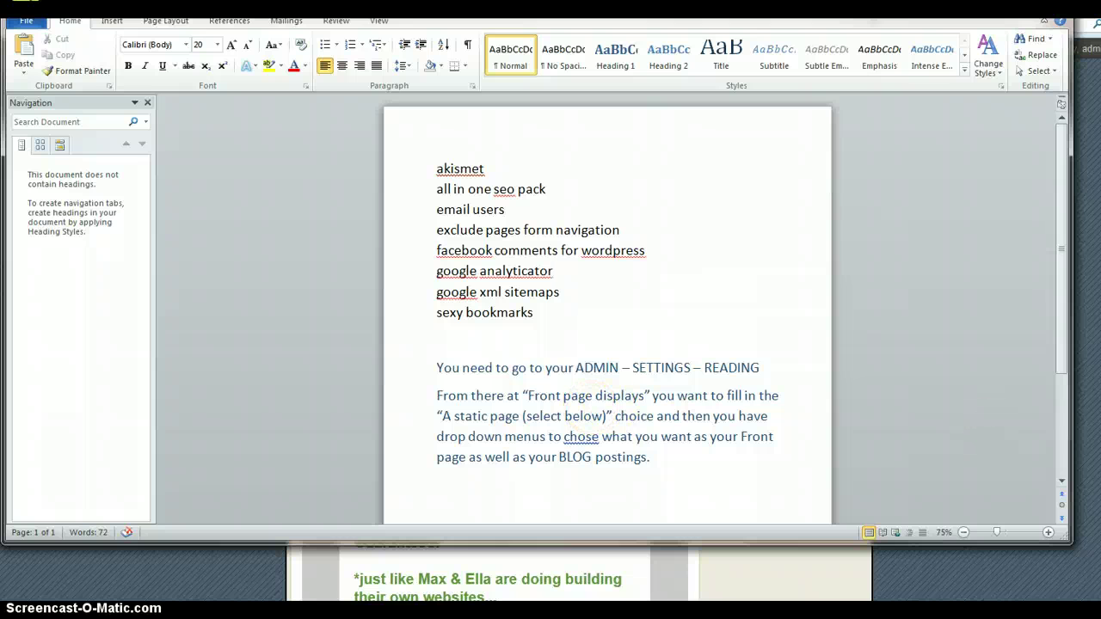
left_click(1095, 442)
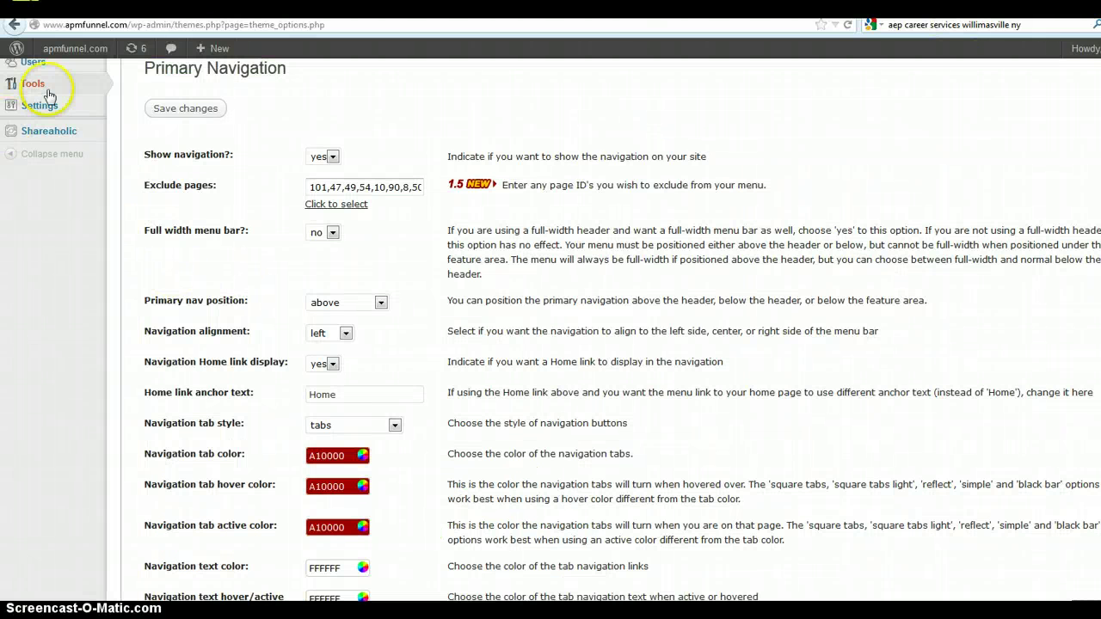
Show the WordPress Reading settings in the browser and examine the static front page and posts page choices.
mouse_move(43, 108)
left_click(129, 138)
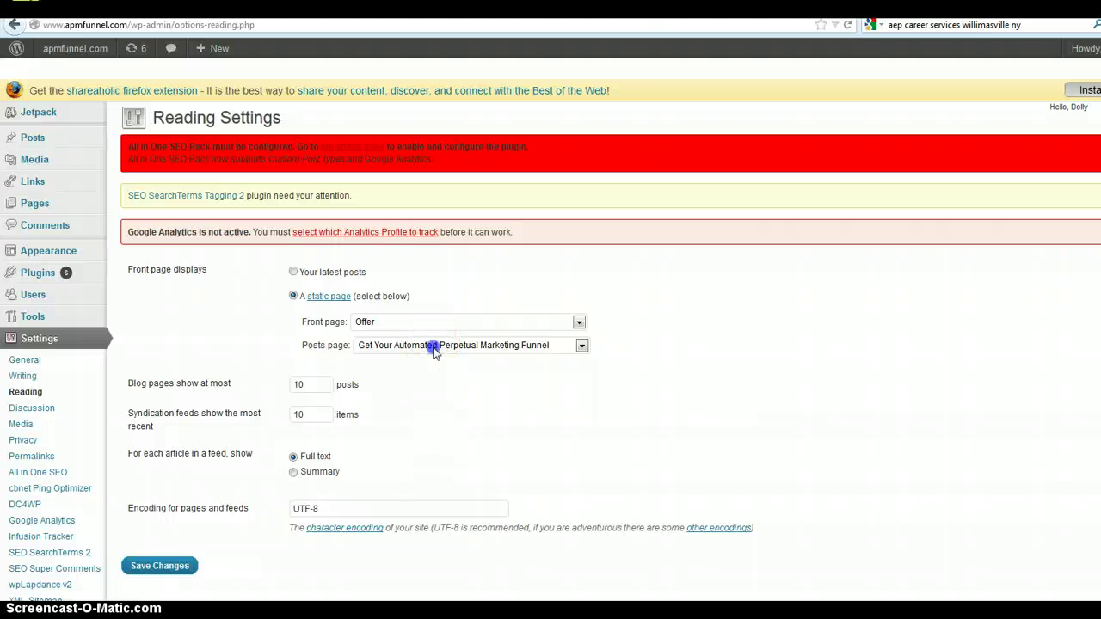
left_click(433, 348)
left_click(435, 349)
left_click(376, 351)
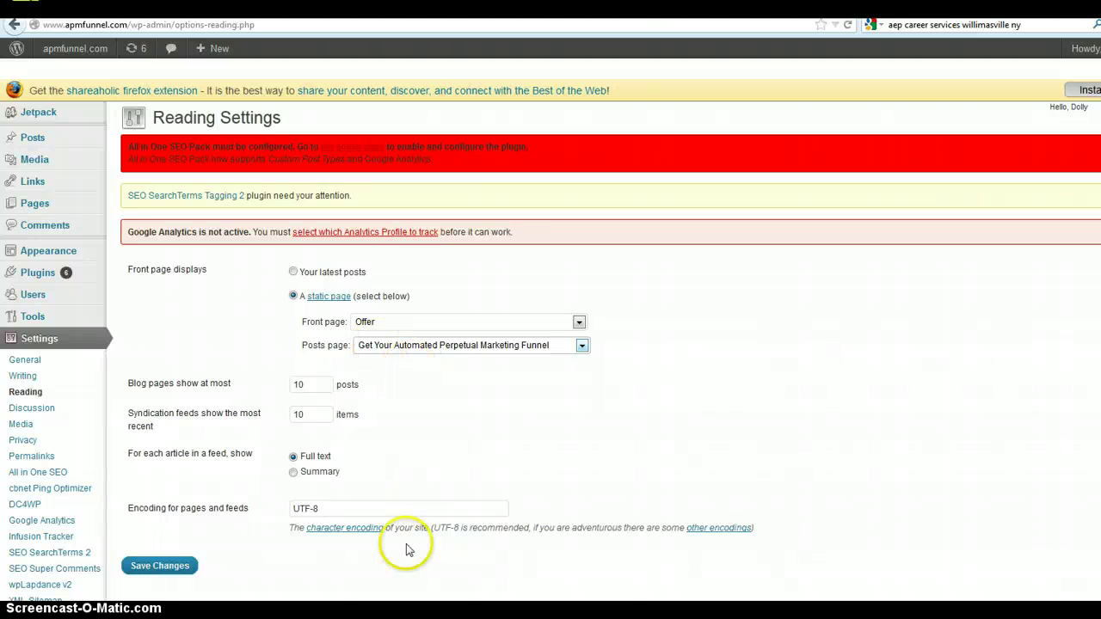
Check the front page instructions in the Word notes against the Reading settings and return to the live page in the browser.
mouse_move(391, 612)
left_click(510, 584)
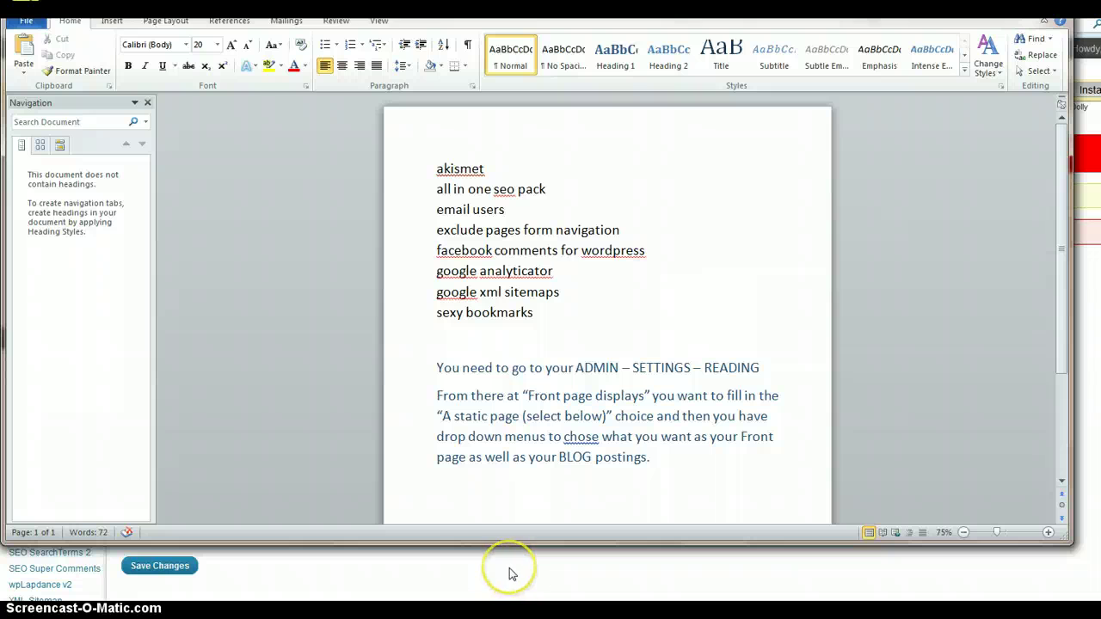
left_click(509, 574)
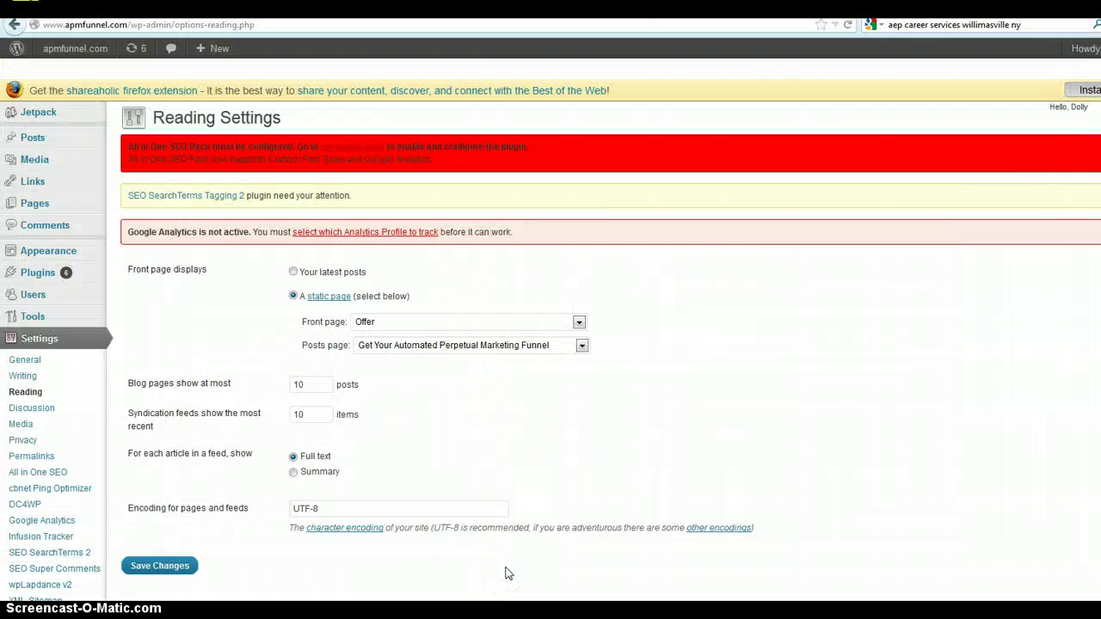
left_click(504, 568)
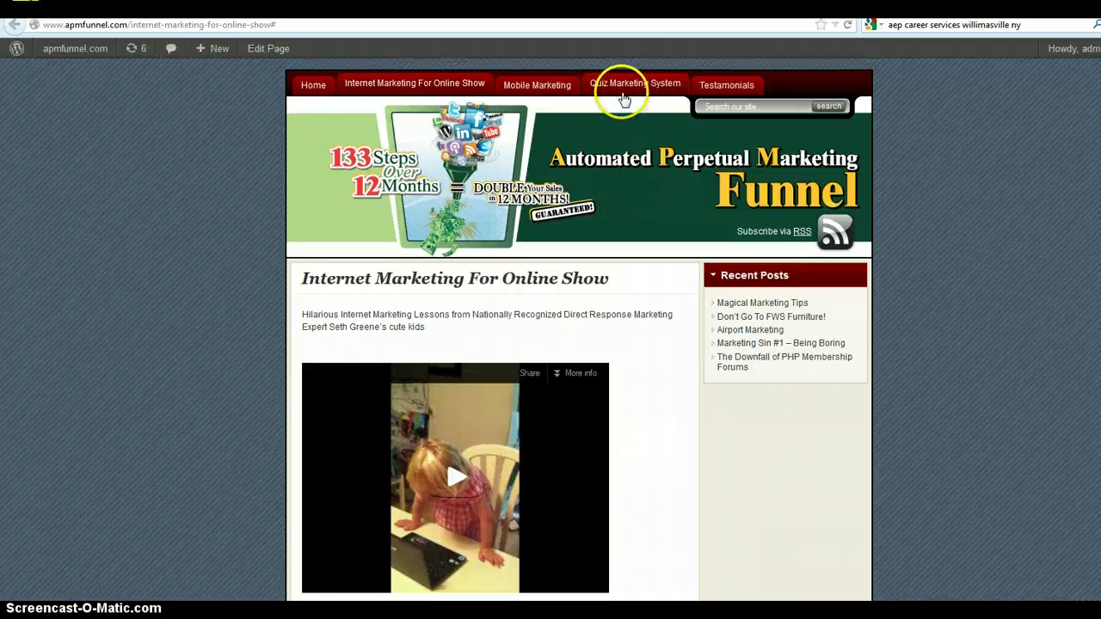
Load divorce-buffalo.com and look through its home page from the featured content area down to the blog posts.
left_click(634, 26)
type("divorce-buffalo.com/")
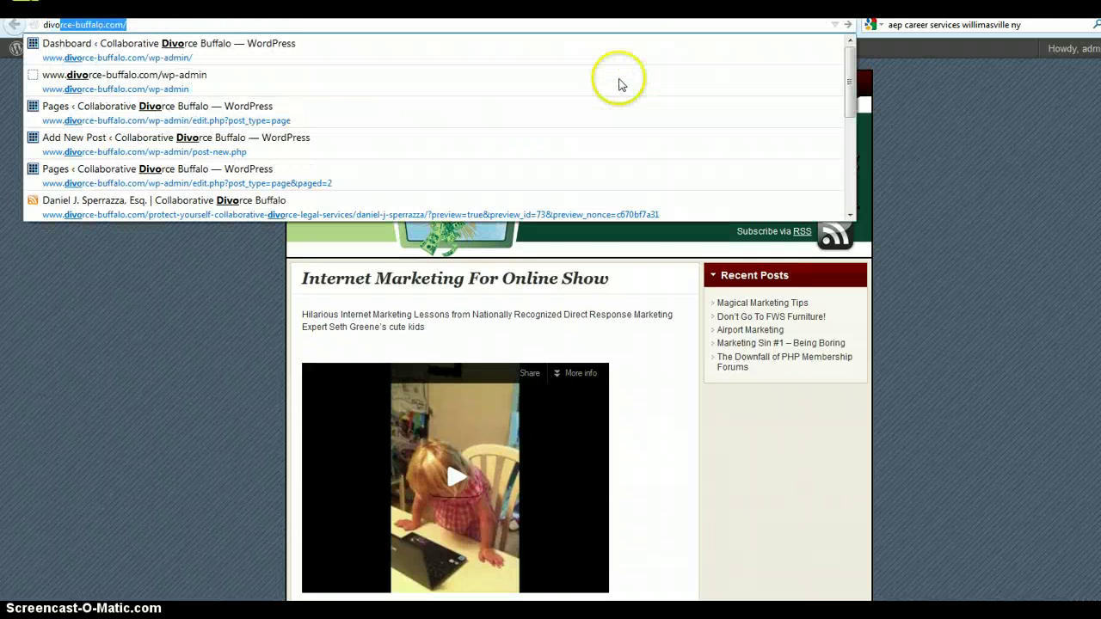
key("Return")
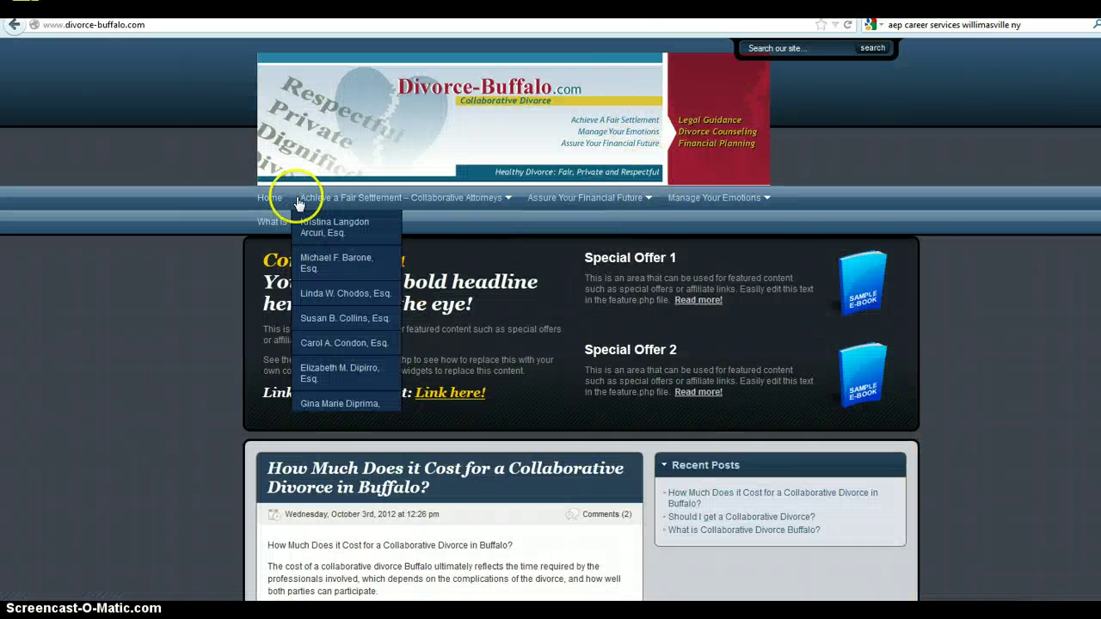
left_click(267, 198)
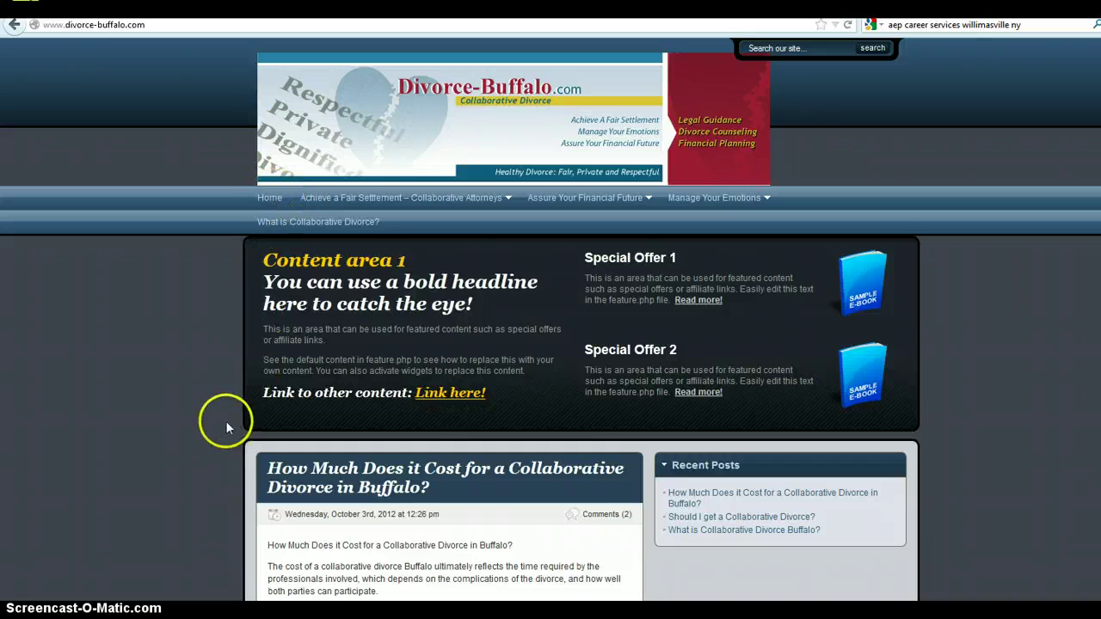
scroll(215, 415, "down", 9)
scroll(216, 408, "down", 4)
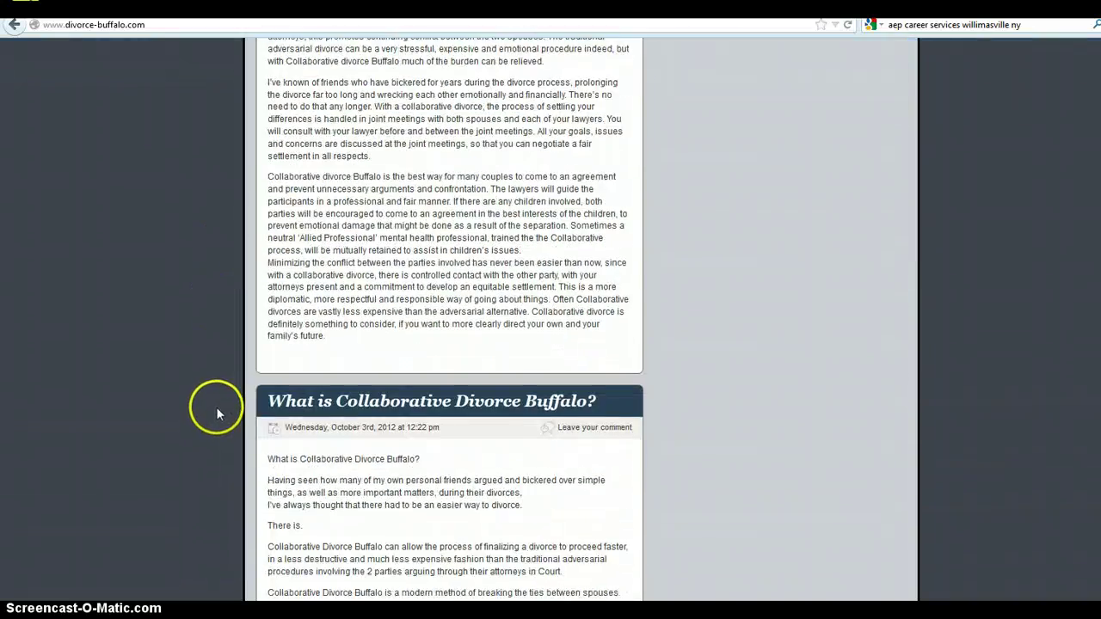
scroll(219, 406, "up", 13)
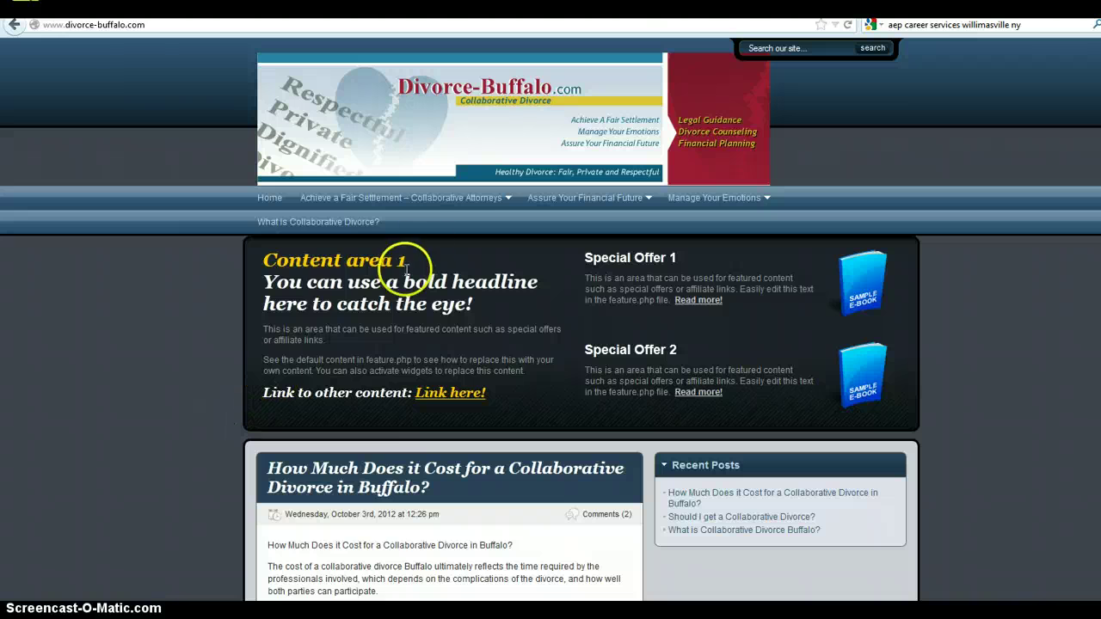
Examine the subpages under Collaborative Attorneys, Assure Your Financial Future and Manage Your Emotions in the site's navigation.
mouse_move(465, 201)
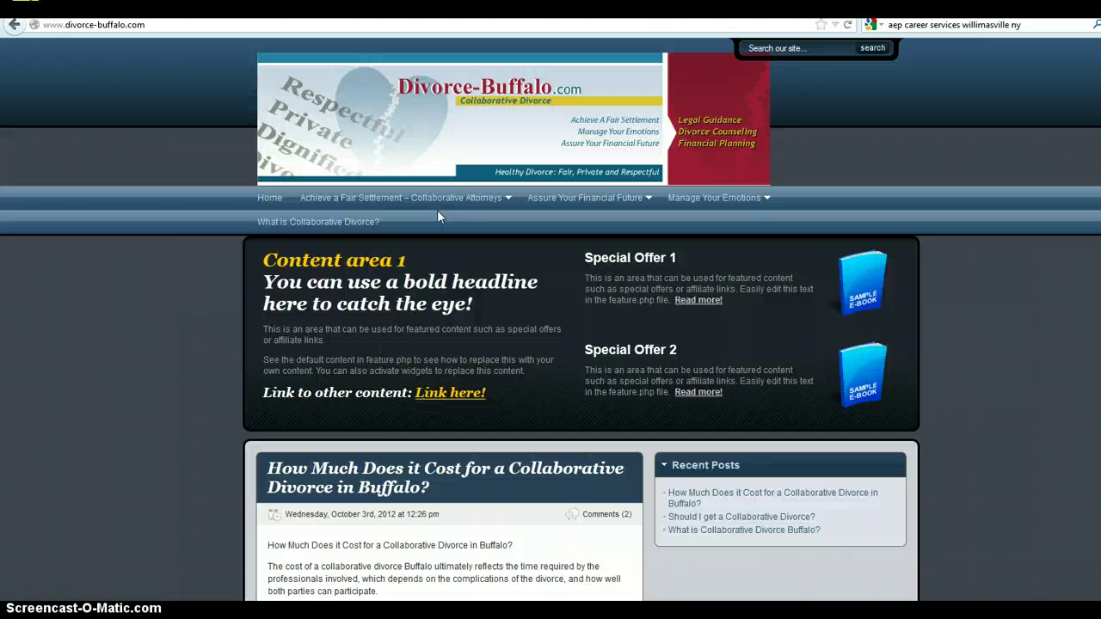
left_click(431, 205)
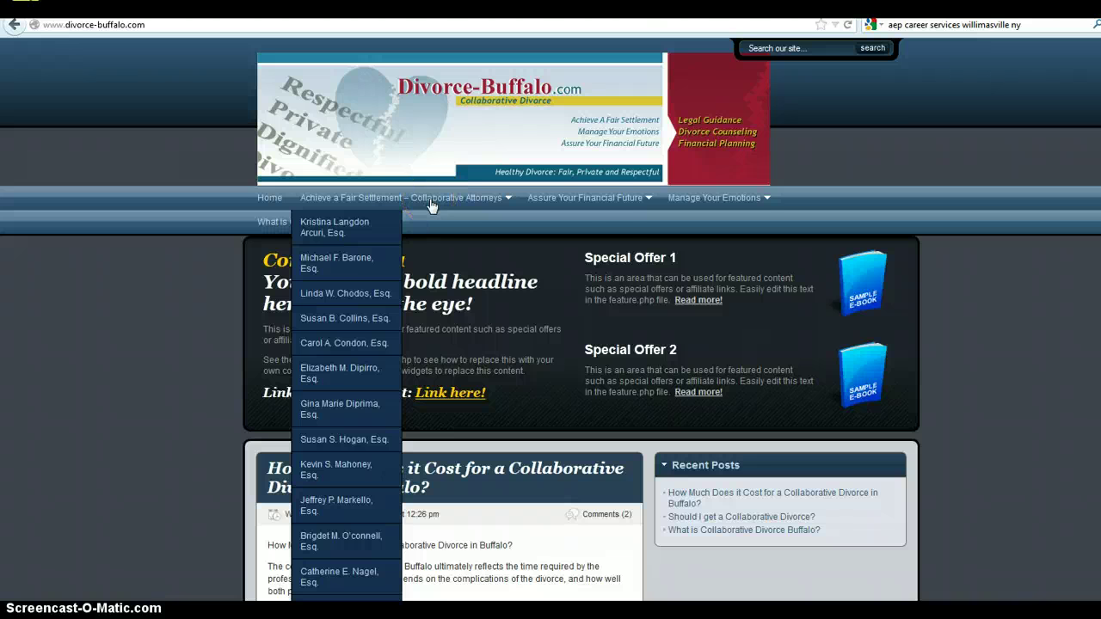
mouse_move(600, 199)
left_click(707, 199)
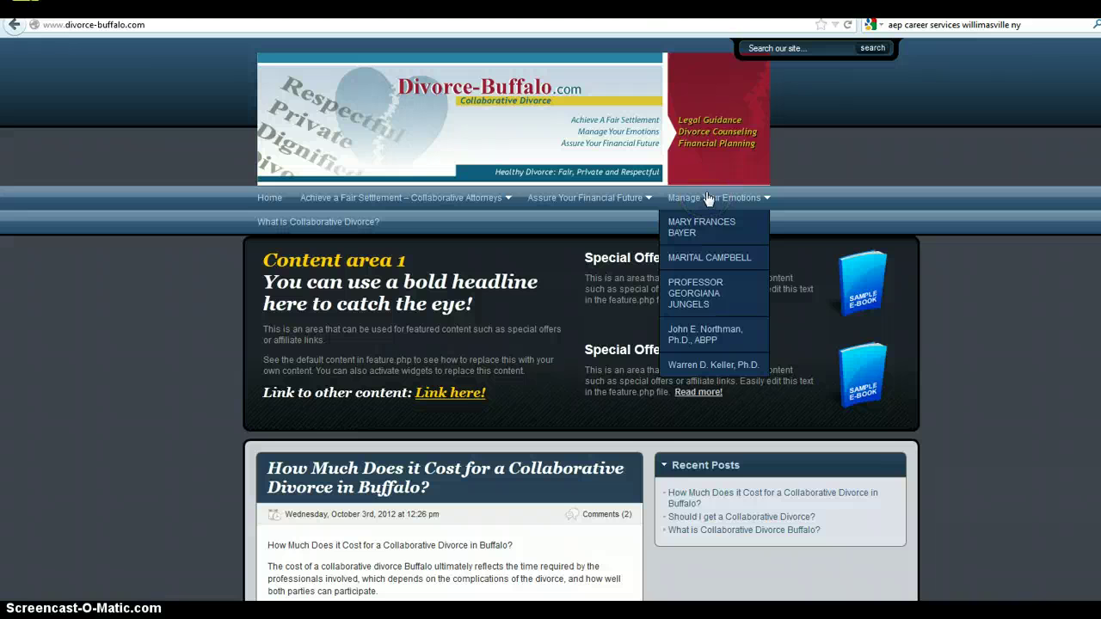
left_click(671, 224)
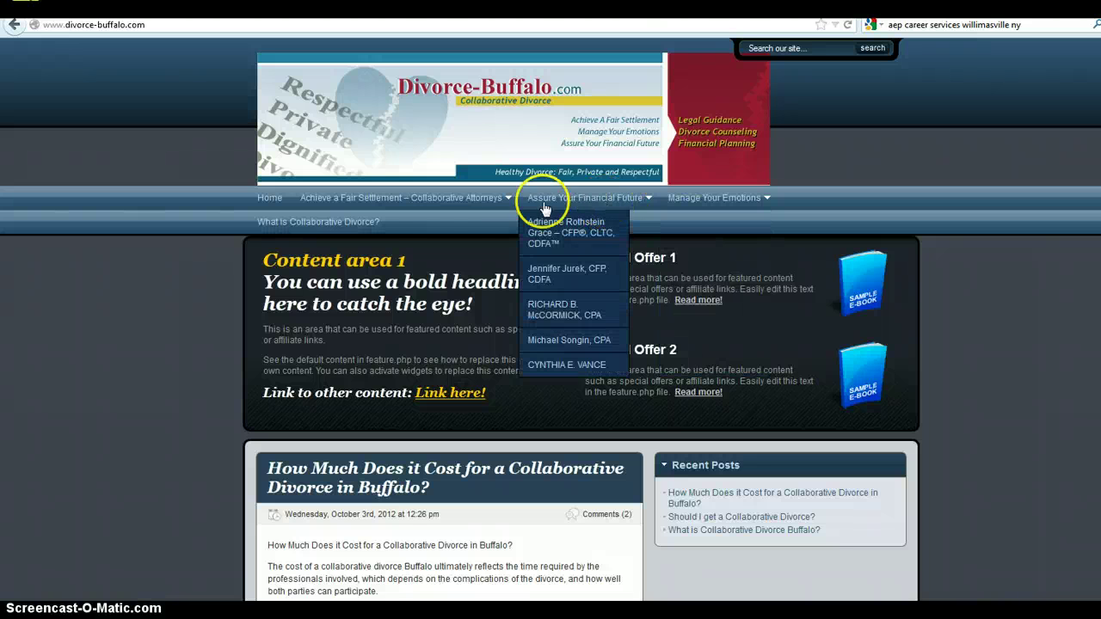
mouse_move(502, 197)
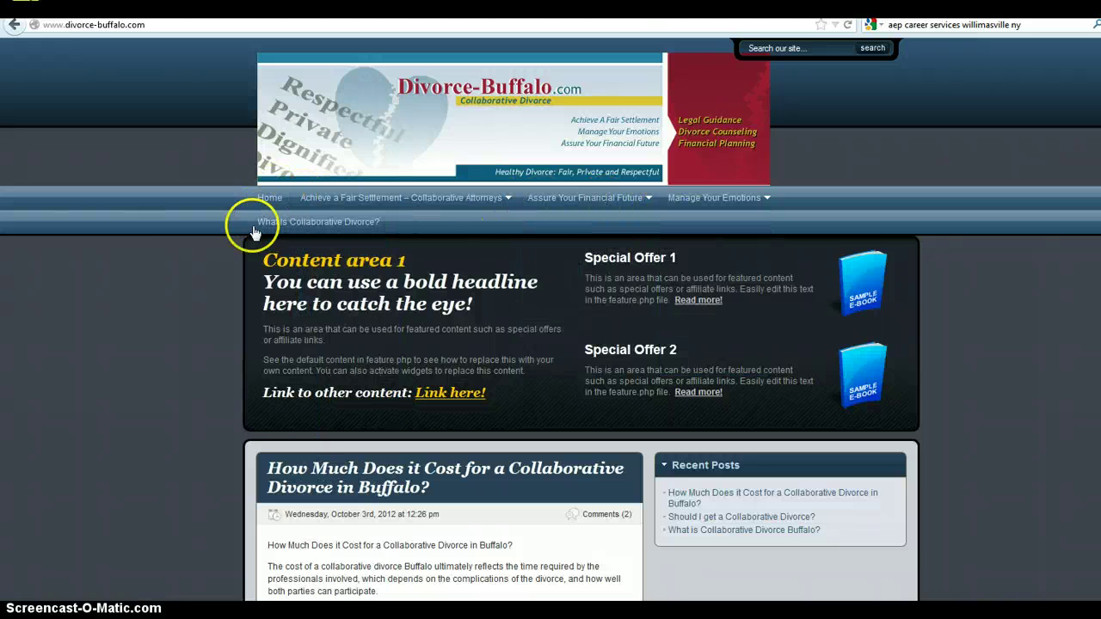
Look through the Samurai Golf Swing – The Impact Position post on samuraigolfswing.com, from its header and Recent Posts sidebar down to the comment form.
scroll(174, 280, "down", 2)
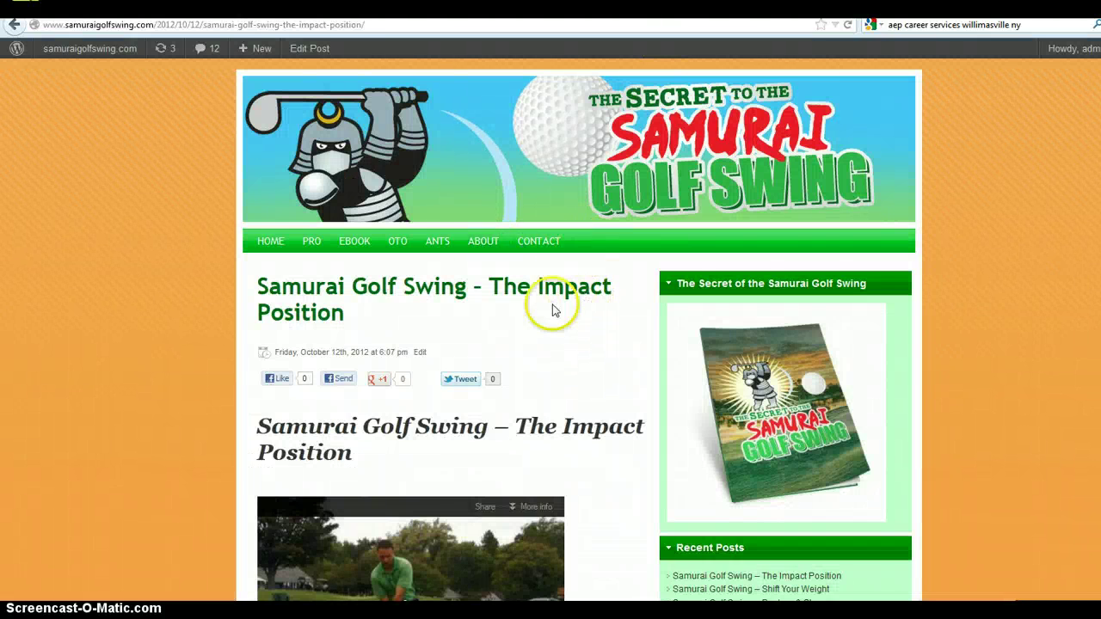
scroll(553, 310, "down", 4)
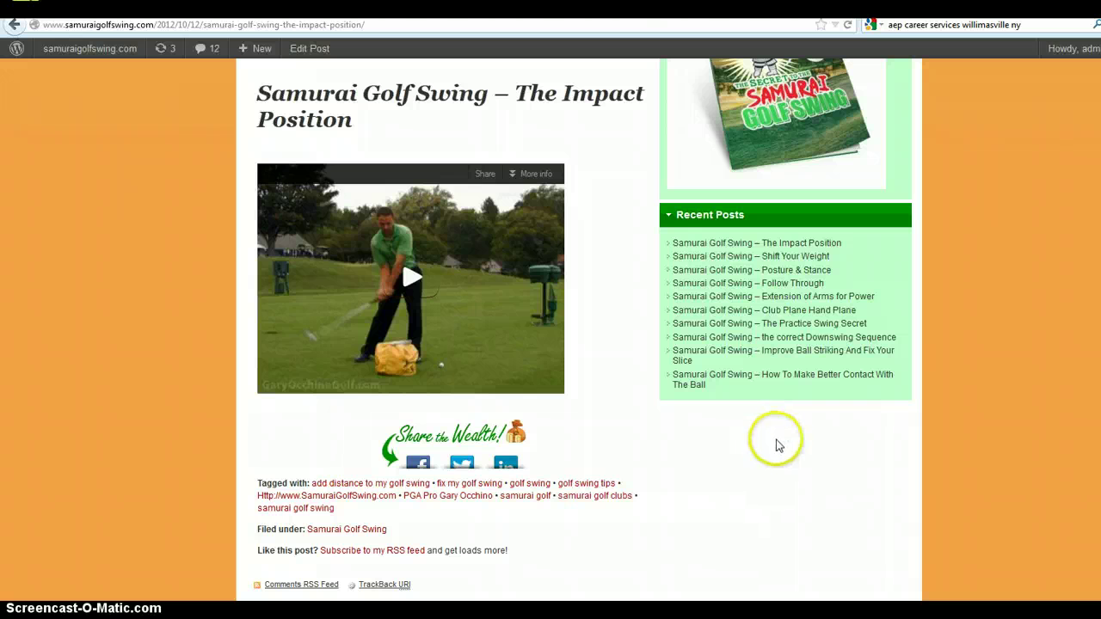
scroll(778, 445, "up", 5)
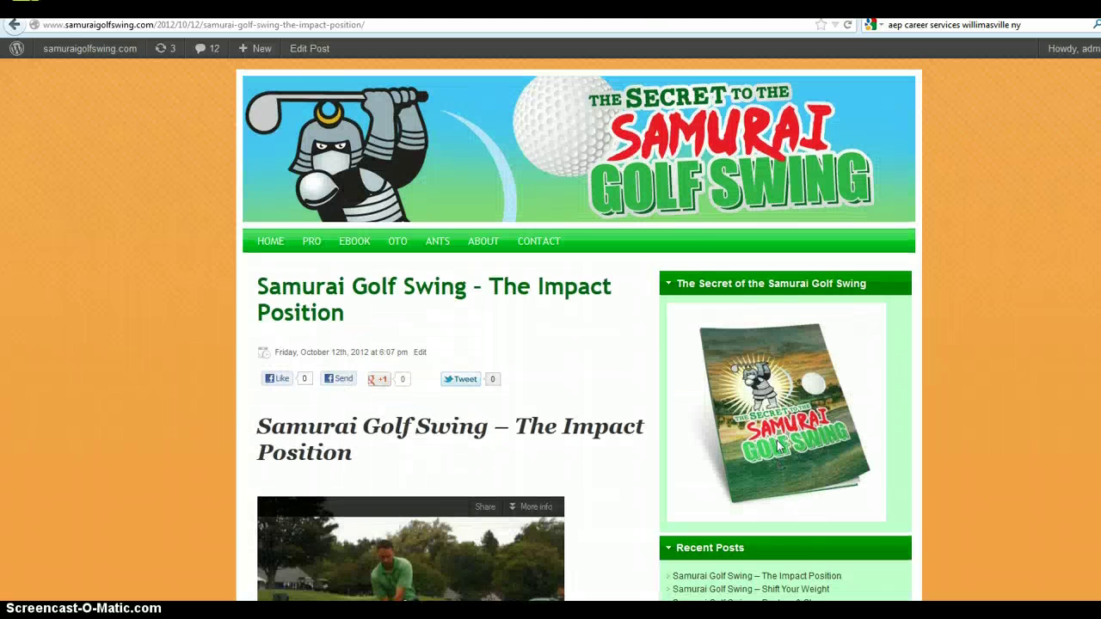
scroll(778, 445, "down", 2)
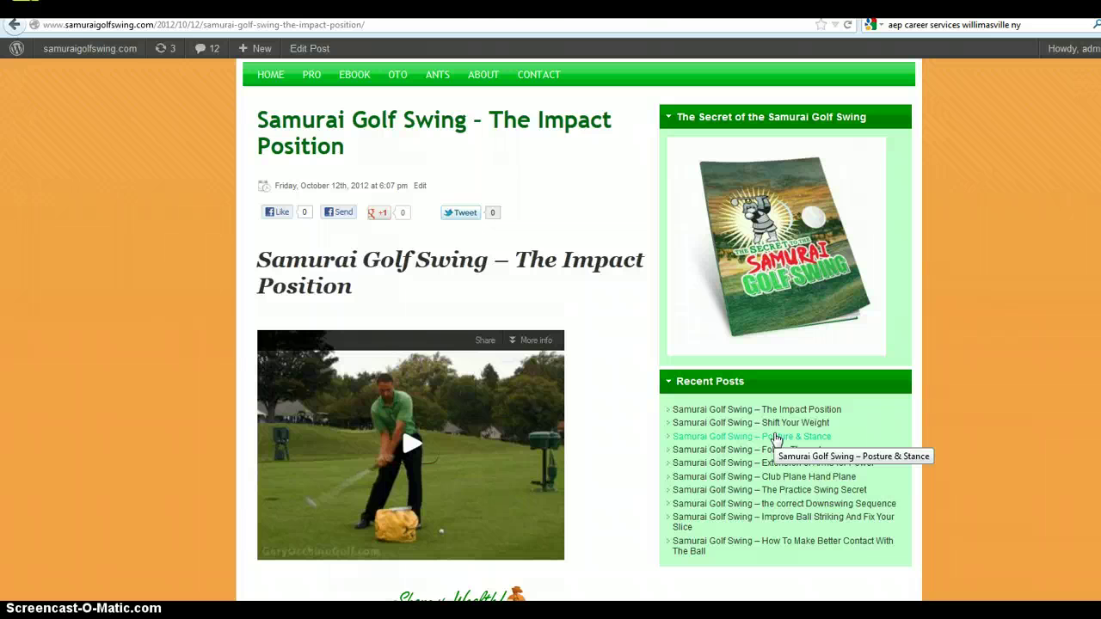
scroll(620, 409, "down", 3)
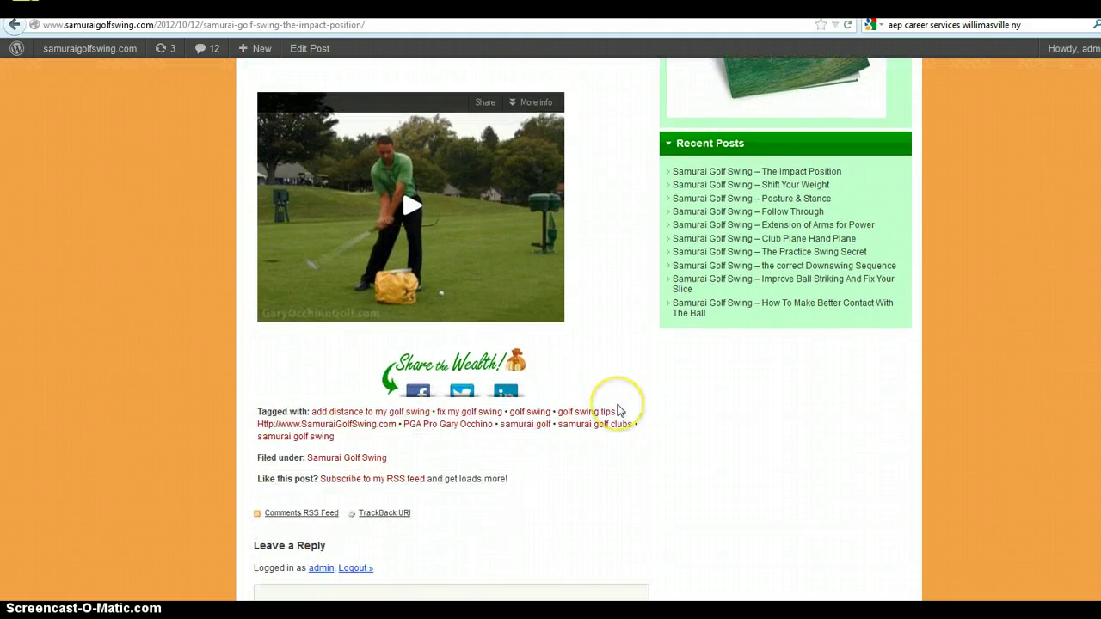
scroll(620, 410, "down", 2)
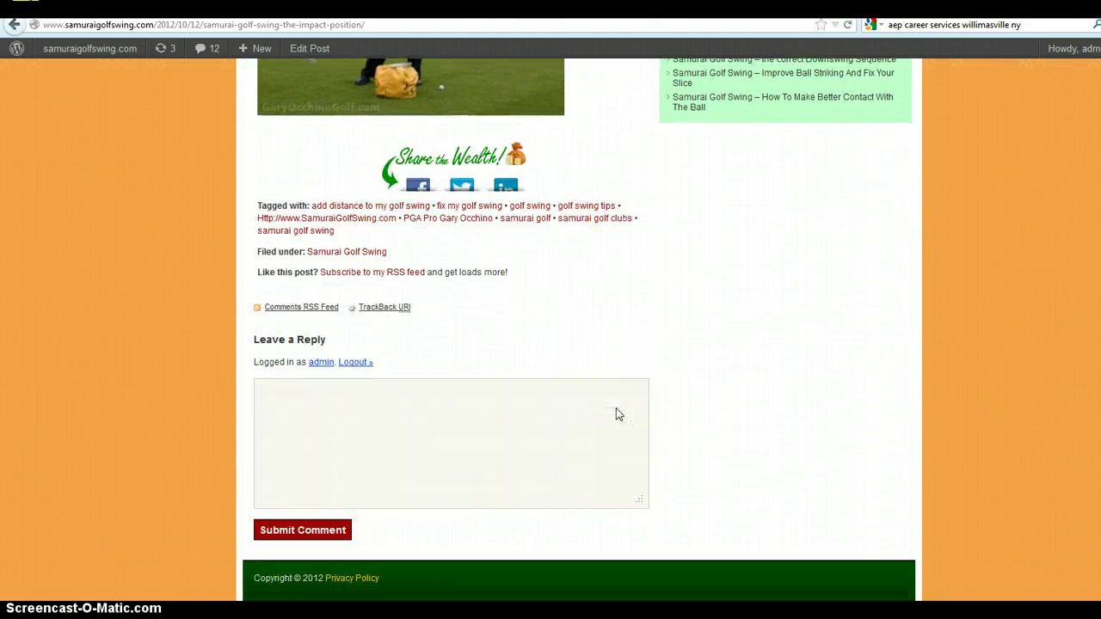